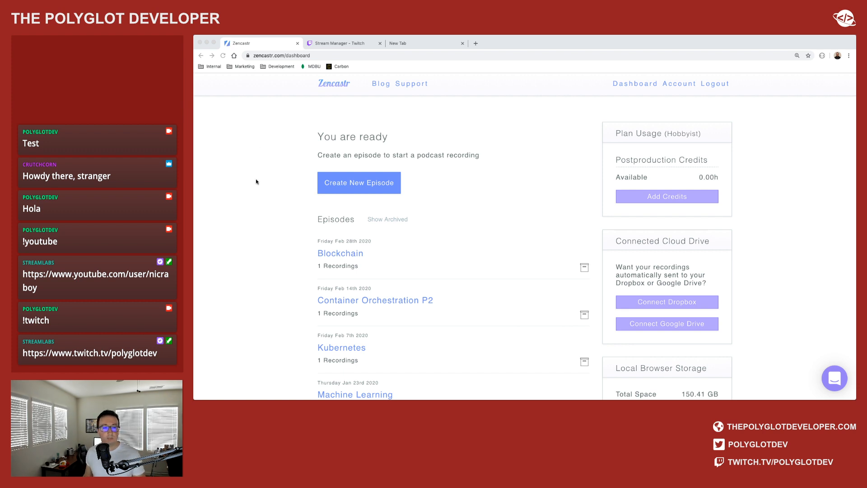
Step: Open the Blockchain episode to view its separate solo tracks, and return to the Zencastr dashboard
left_click(328, 254)
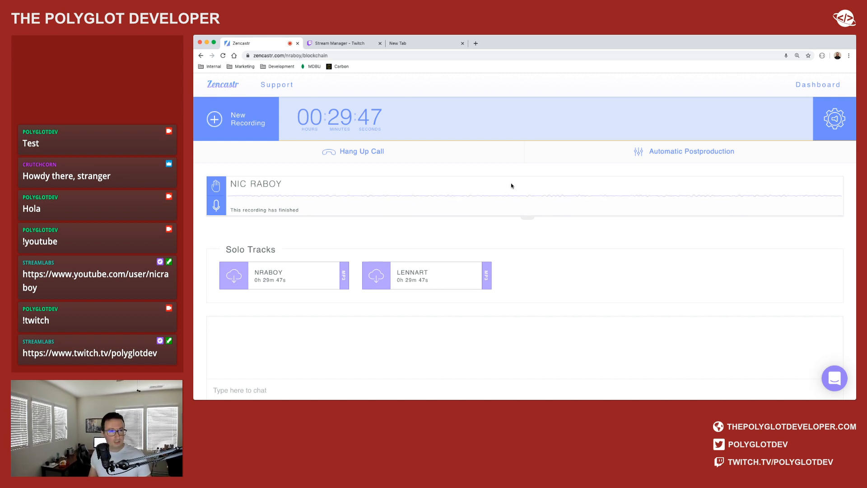
left_click(217, 84)
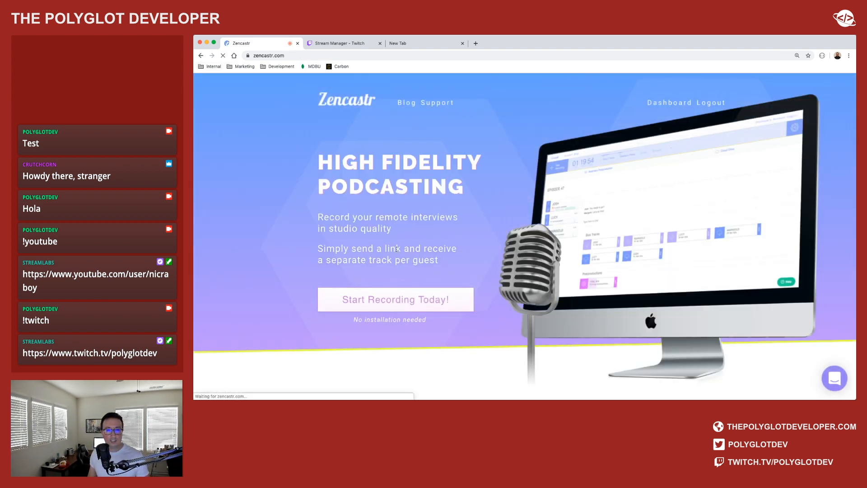
left_click(667, 104)
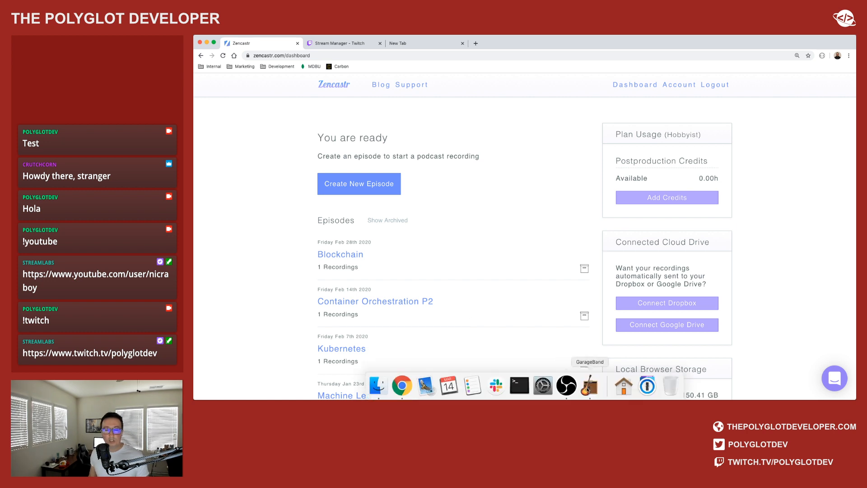
Step: Switch to GarageBand and raise the Low EQ and lower the High EQ on the Audio 1 track
left_click(589, 386)
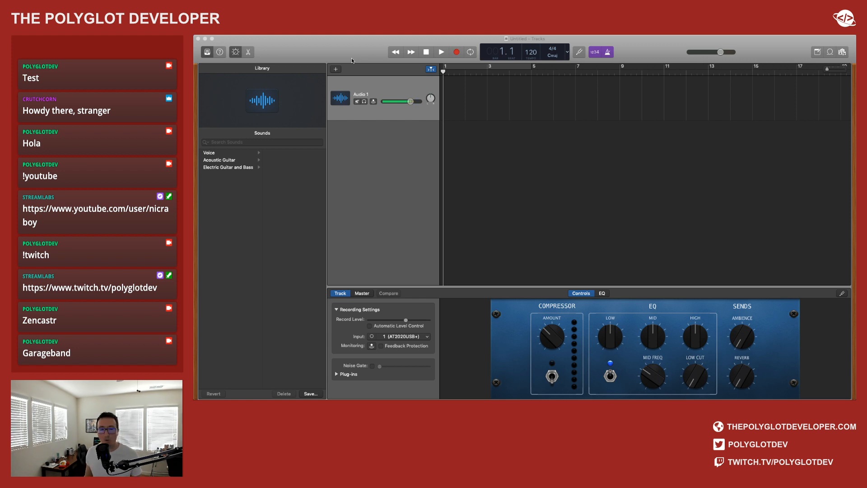
left_click(462, 183)
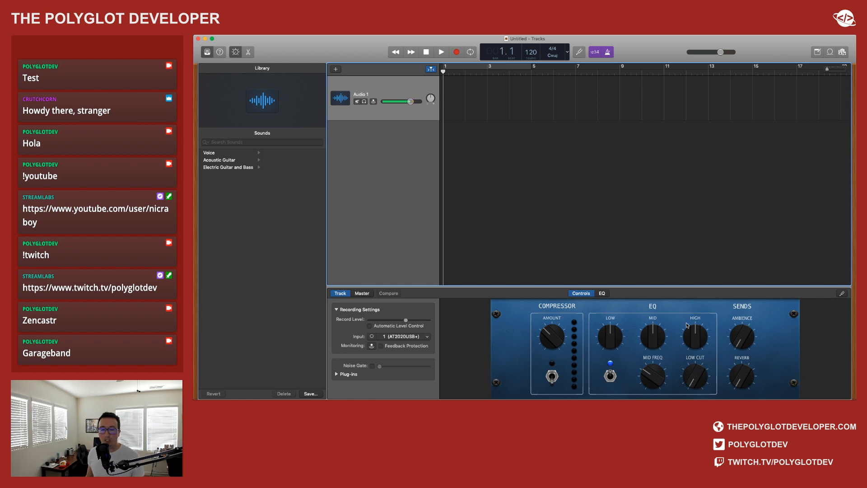
left_click_drag(620, 332, 616, 348)
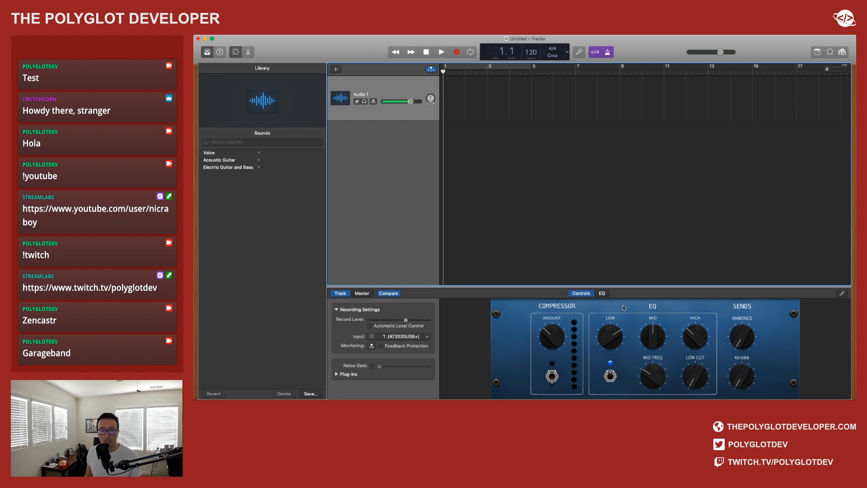
Step: Save the track's sound settings as a user patch named Podcast, and select that patch for the track
left_click(241, 277)
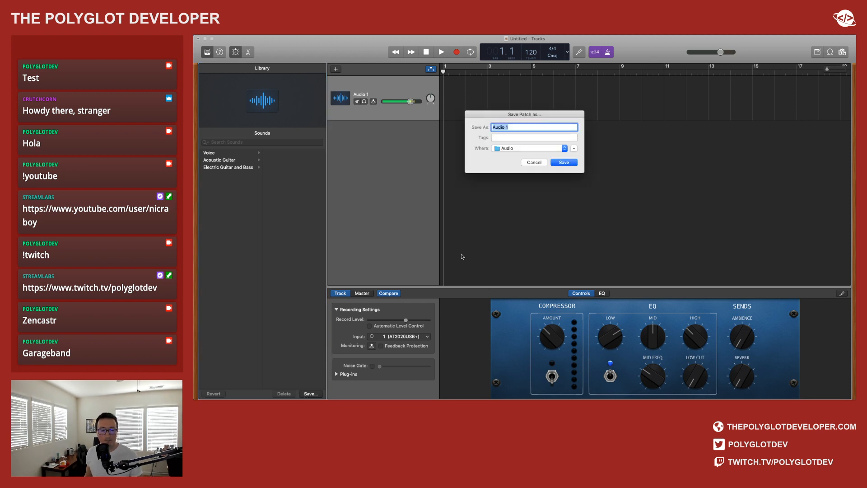
type("Podcast")
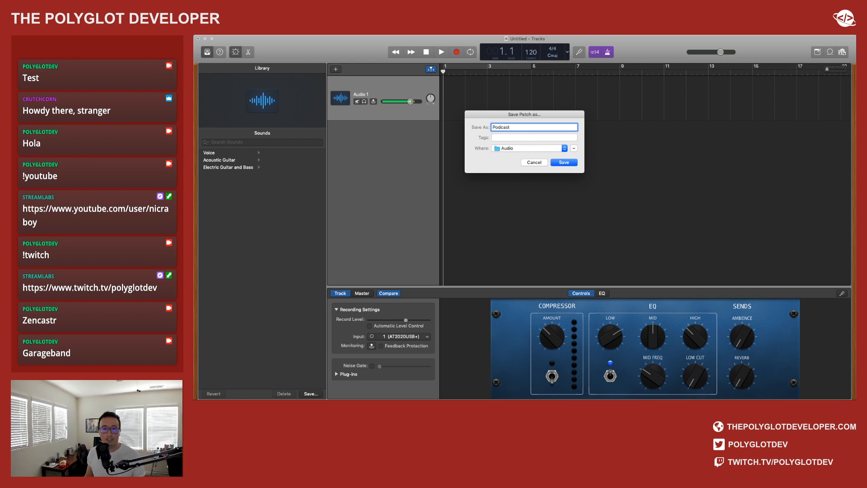
left_click(575, 162)
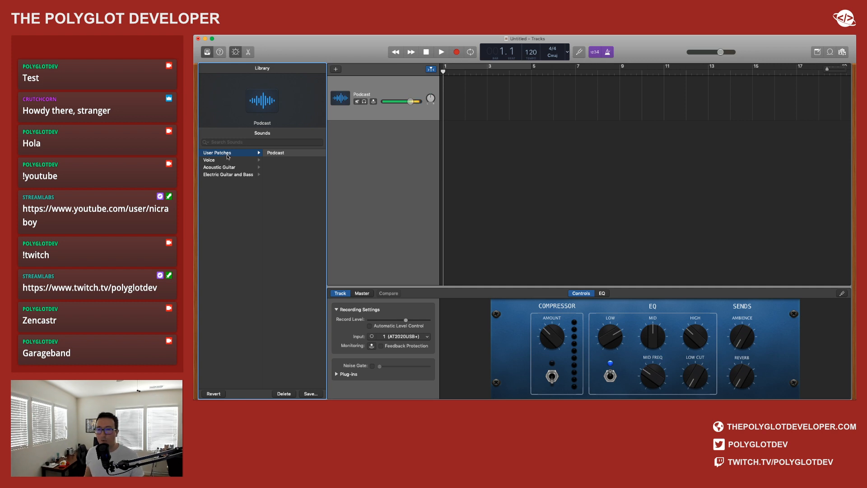
left_click(275, 153)
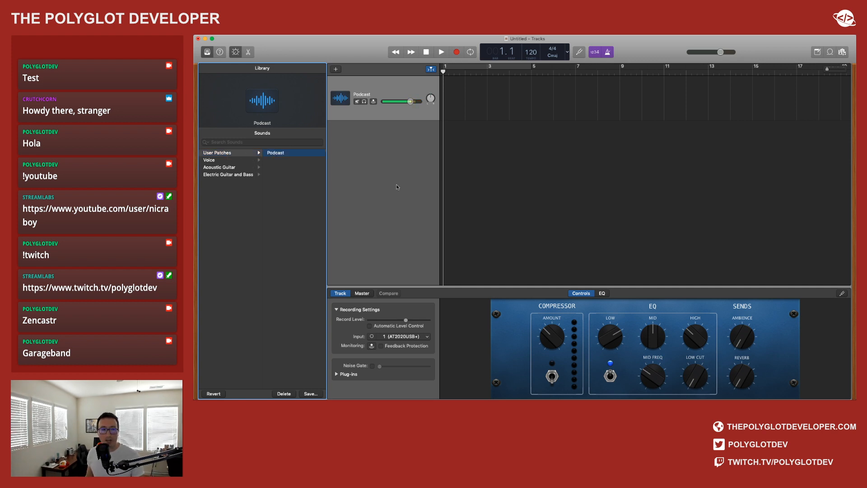
Step: Add a second microphone audio track on Input 1 and apply the Podcast user patch to it
left_click(336, 69)
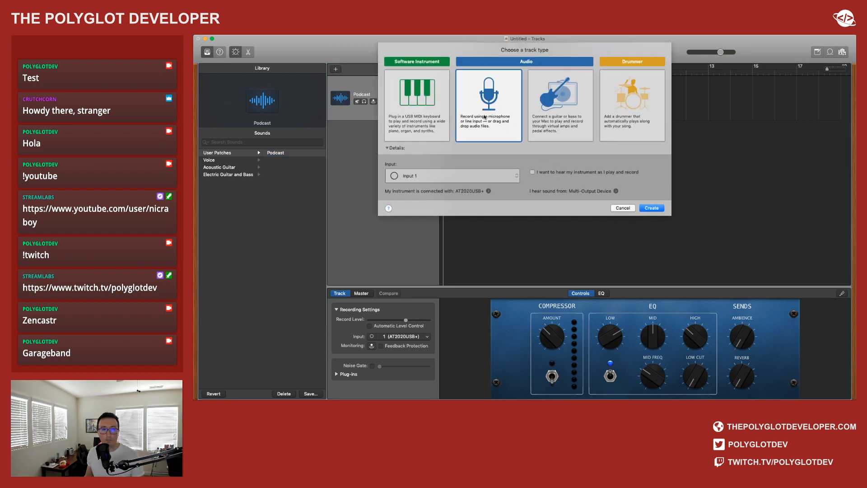
left_click(653, 208)
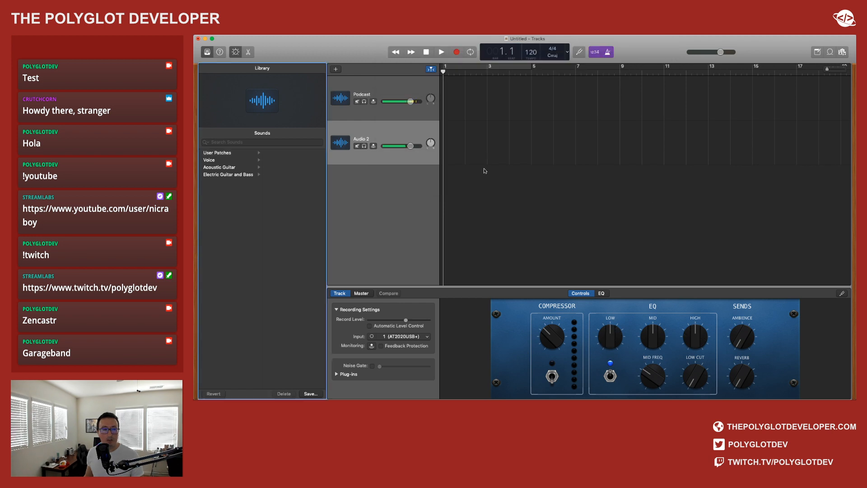
left_click(216, 152)
left_click(276, 152)
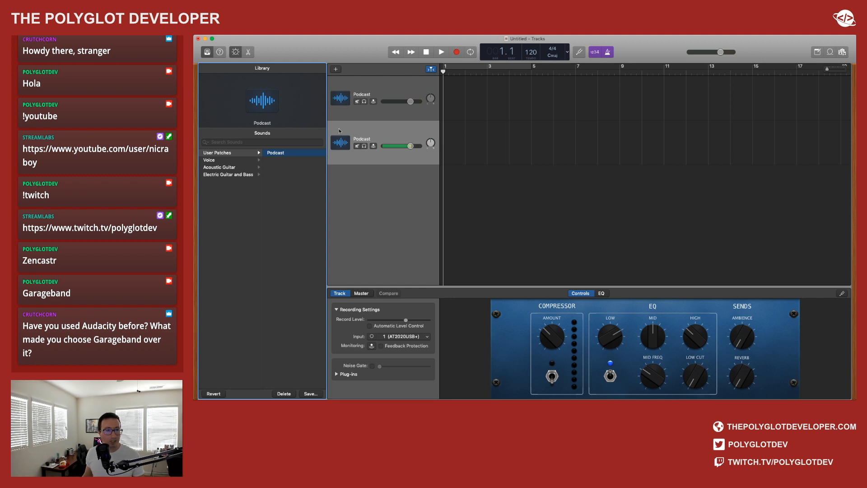
Step: Add a third microphone audio track on Input 1 and give it the Podcast user patch
left_click(336, 69)
left_click(337, 69)
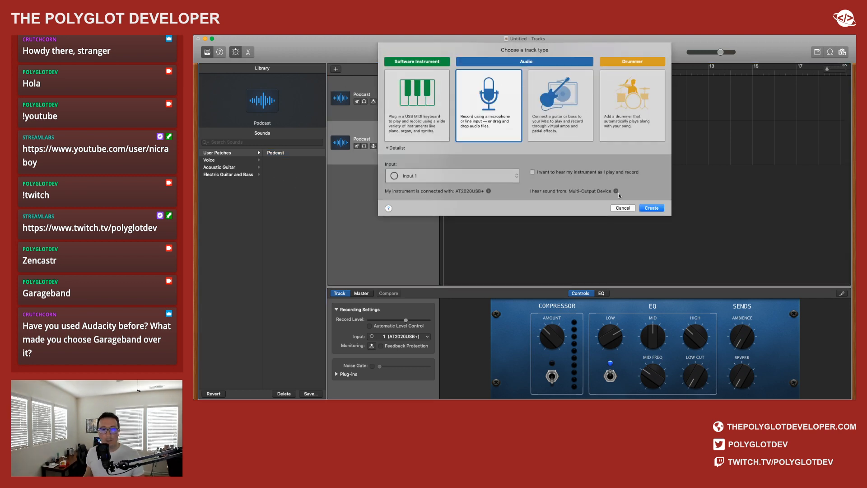
left_click(654, 208)
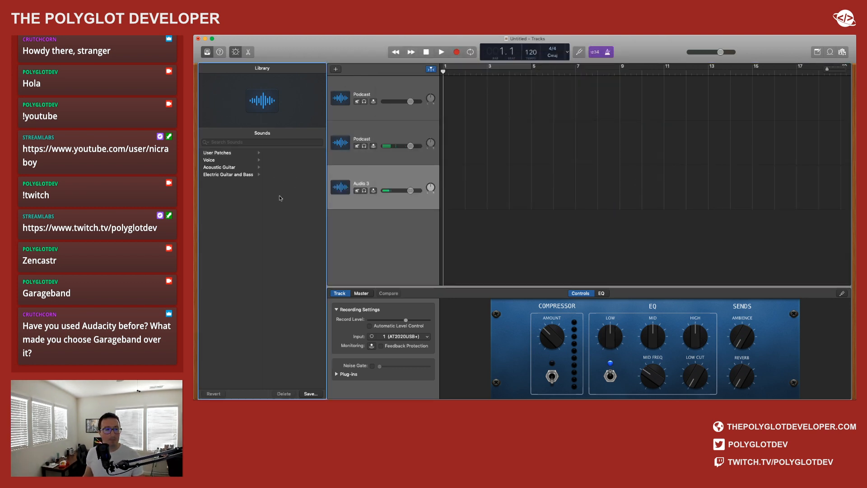
left_click(217, 153)
left_click(275, 154)
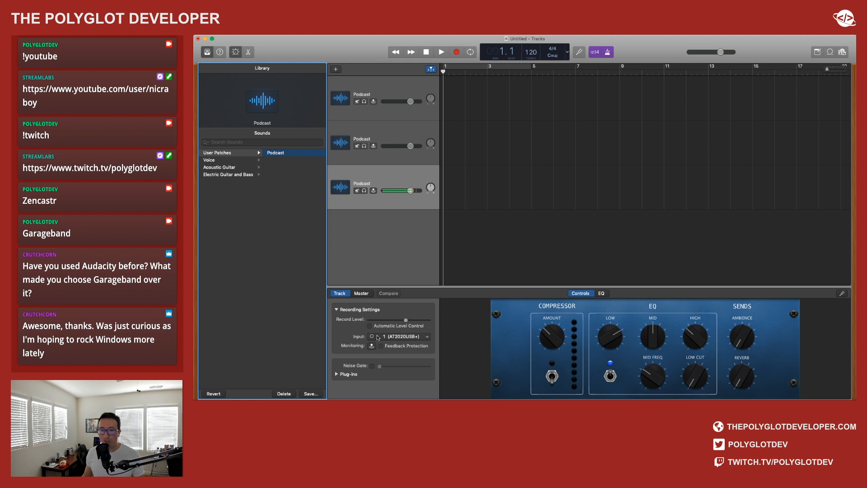
Step: View the MP3 tracks in the Machine Learning folder in Finder, and return to GarageBand
left_click(378, 385)
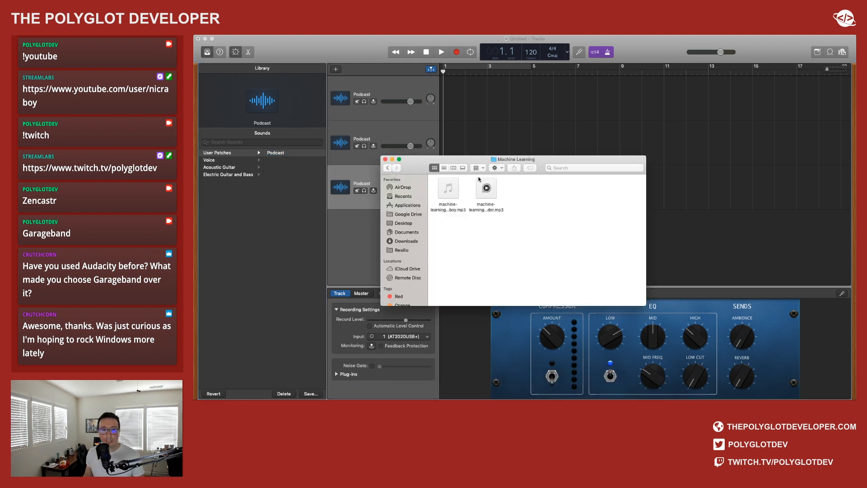
left_click(348, 237)
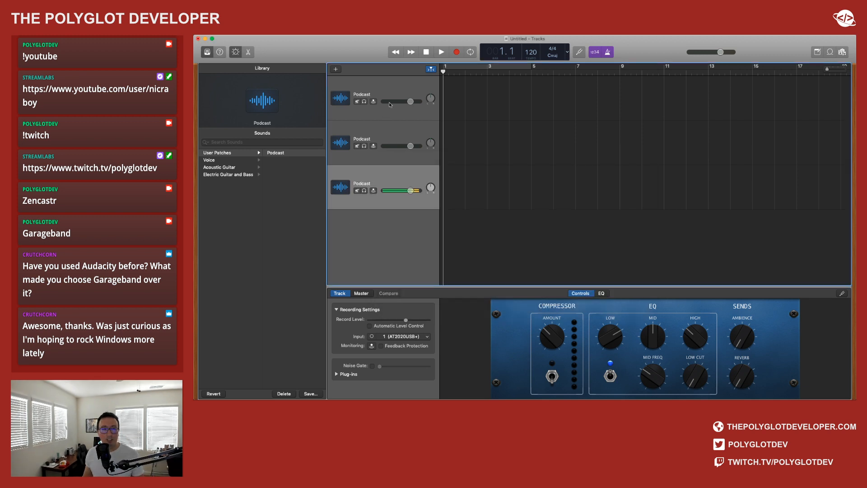
Step: Select the first Podcast track and turn off the metronome and the count-in for recording
left_click(386, 89)
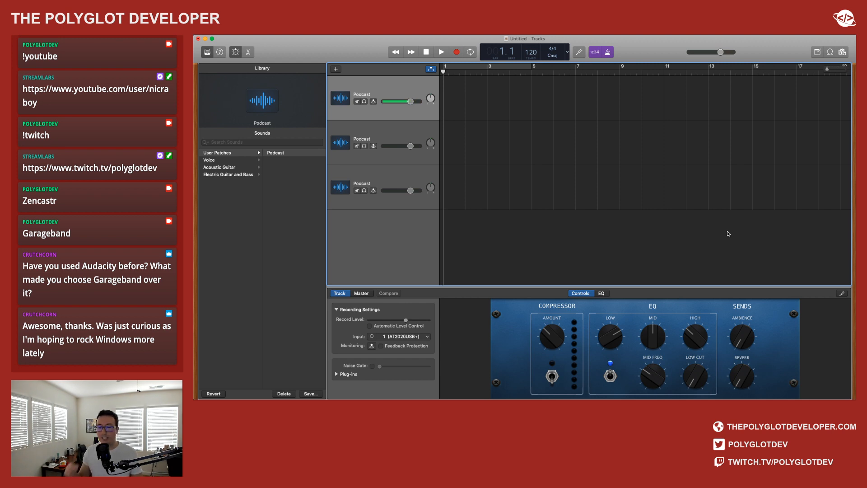
key("super+Tab")
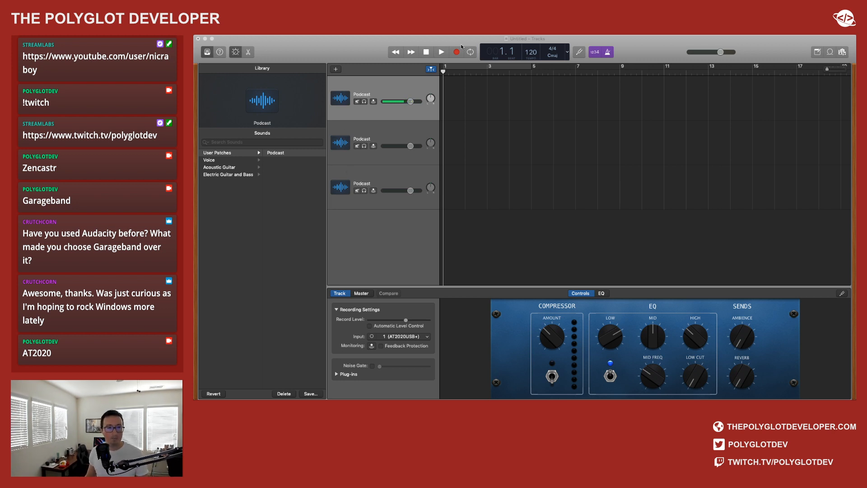
left_click(449, 56)
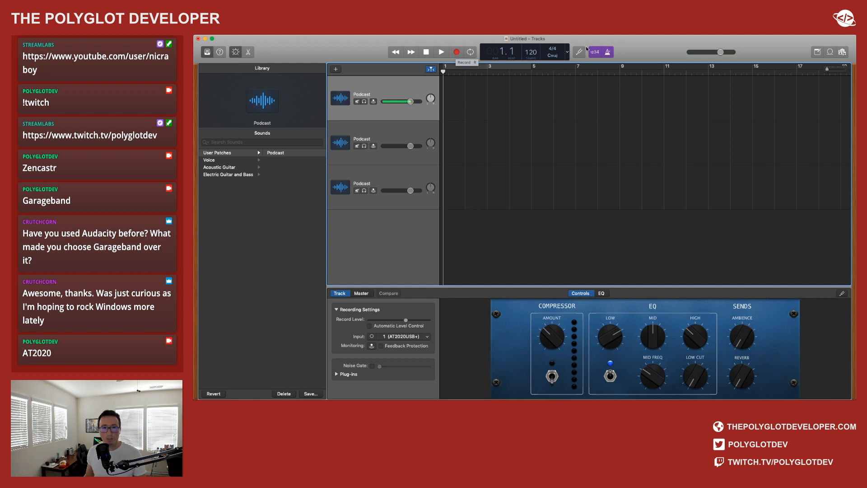
left_click(608, 55)
left_click(595, 52)
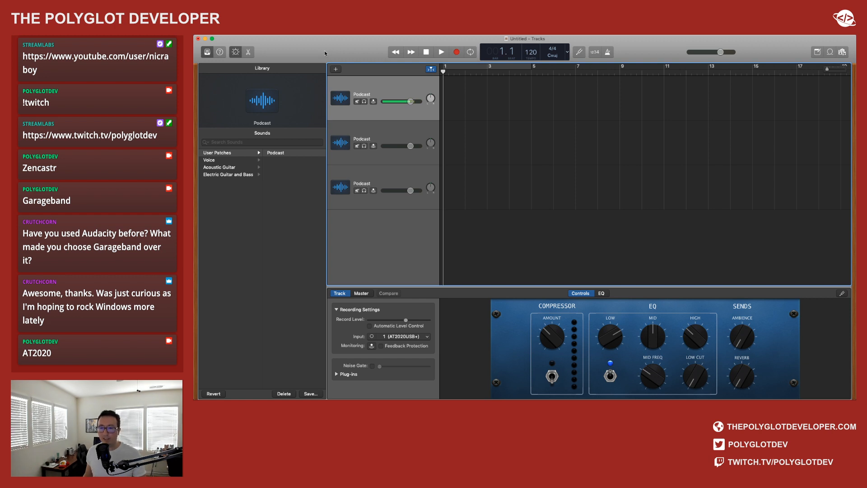
Step: Record a short test clip on the first Podcast track from bar 1, and play it back from the start
left_click(456, 52)
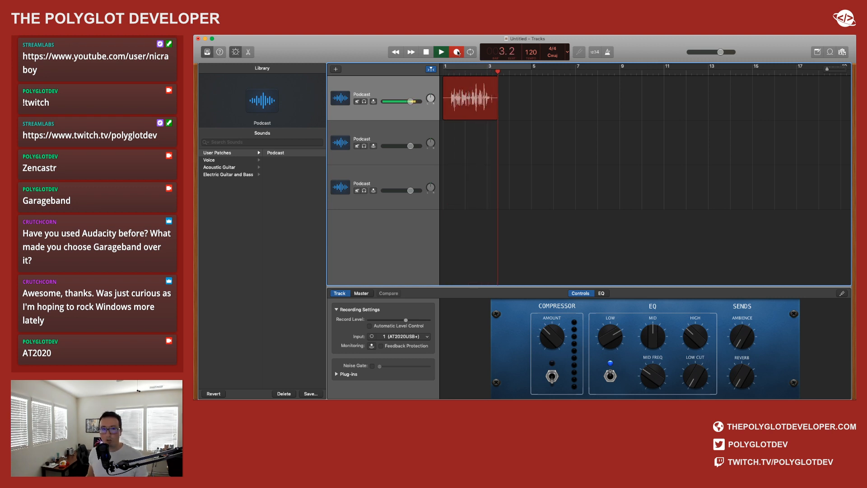
left_click(425, 52)
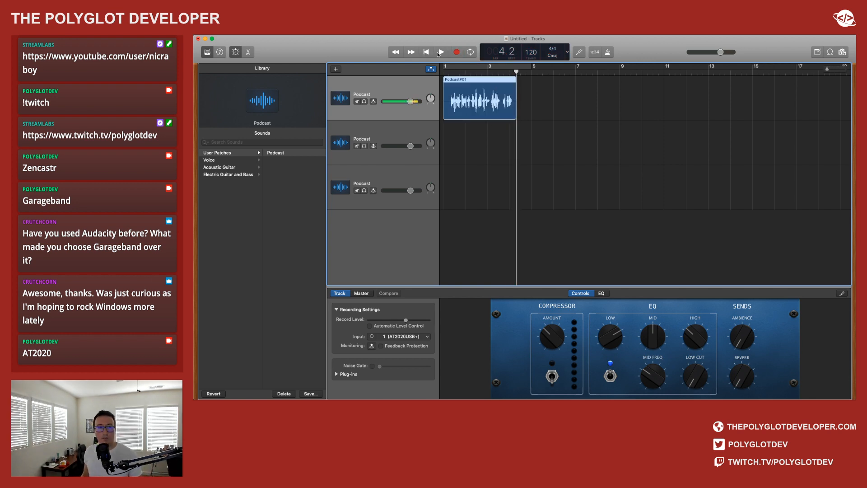
left_click(424, 52)
left_click(441, 52)
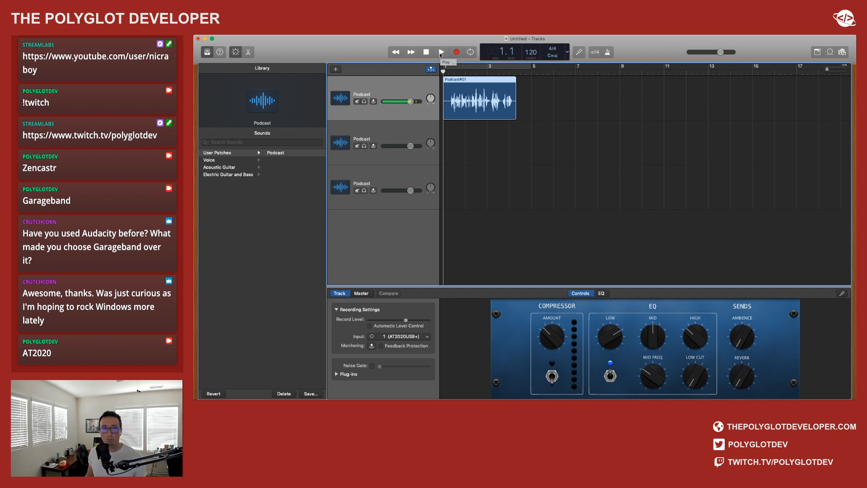
left_click(441, 52)
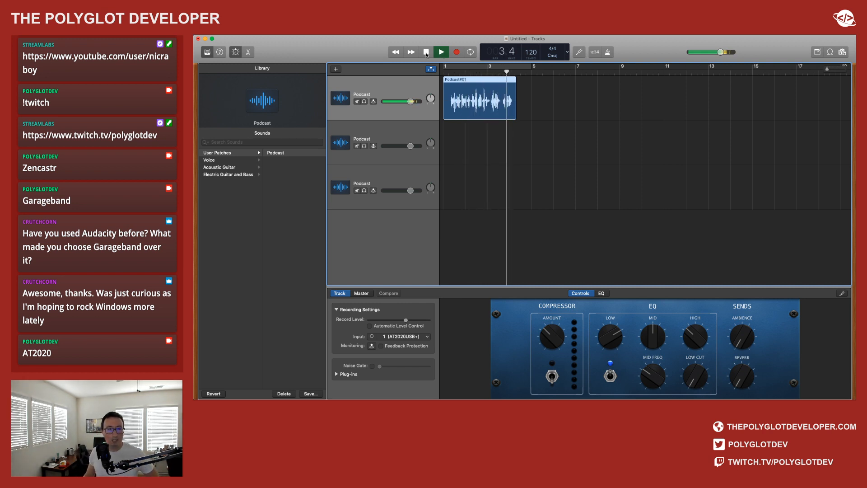
left_click(425, 53)
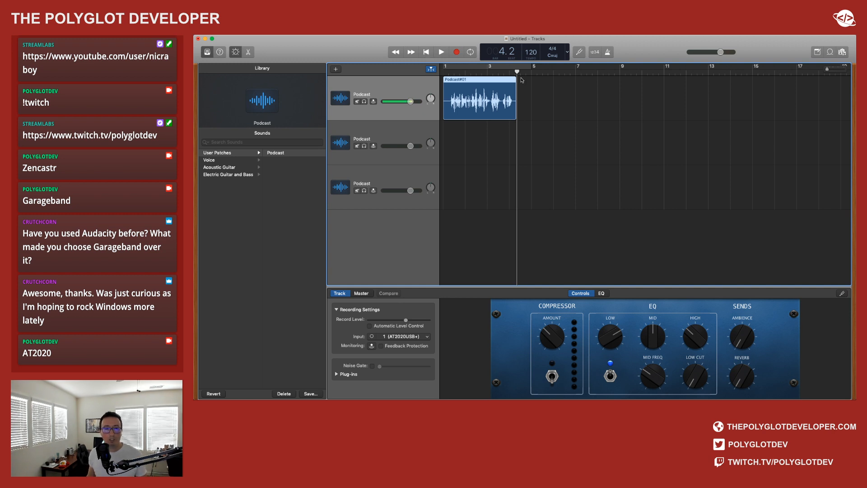
Step: Record a second, longer clip on the first Podcast track, starting at the end of the first clip
left_click_drag(518, 72, 518, 73)
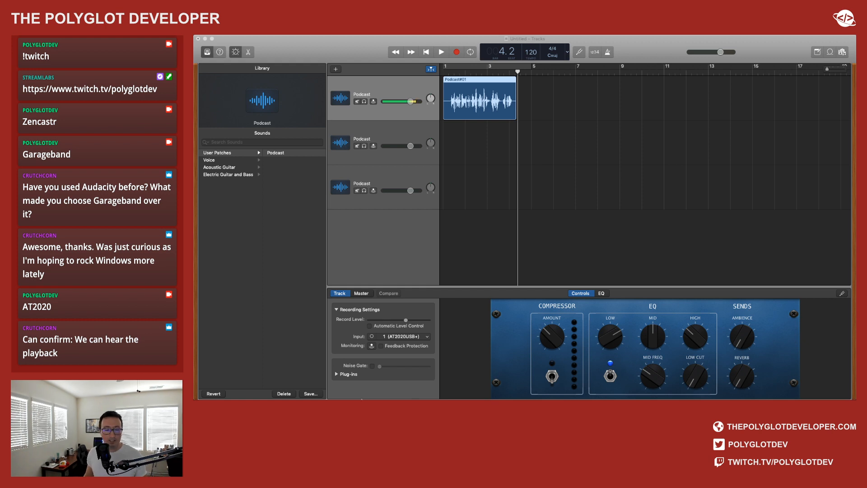
left_click(403, 393)
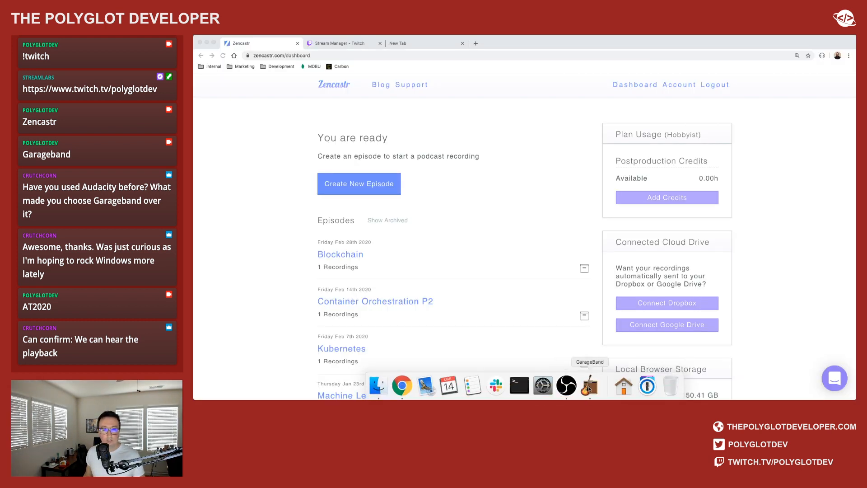
left_click(587, 385)
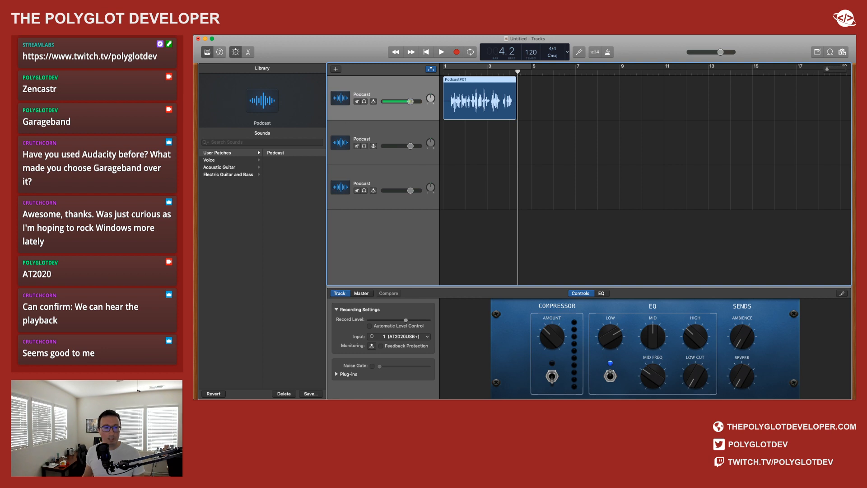
left_click(456, 53)
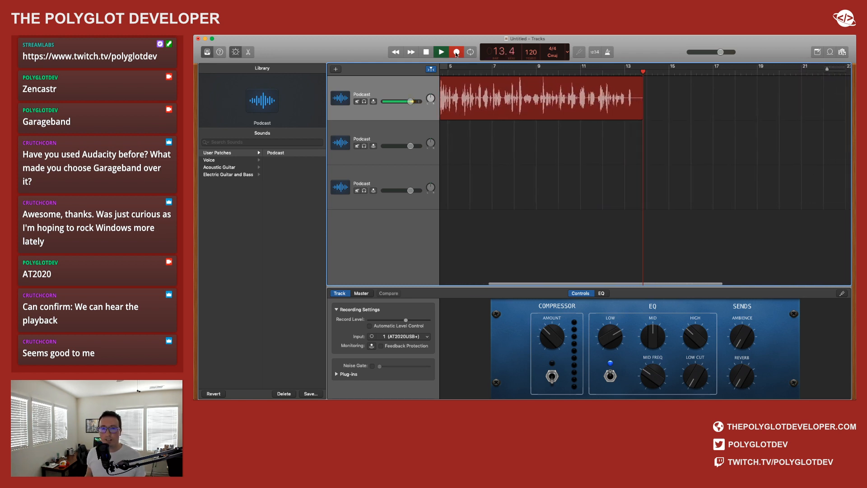
left_click(425, 52)
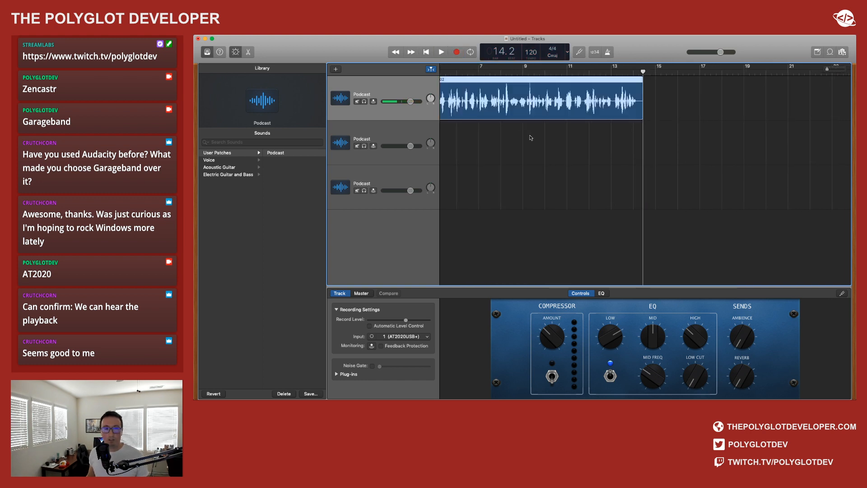
Step: Play back the recordings from near the end of the first clip through the second clip
scroll(563, 142, "left", 5)
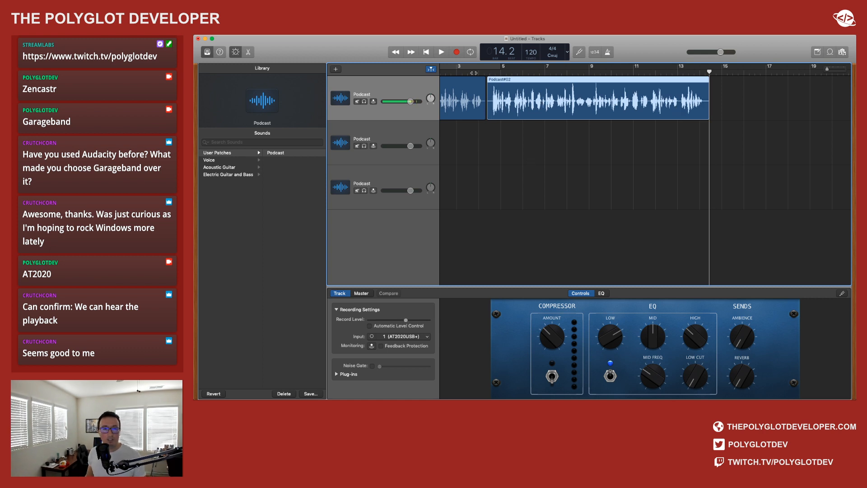
left_click(473, 73)
left_click(441, 52)
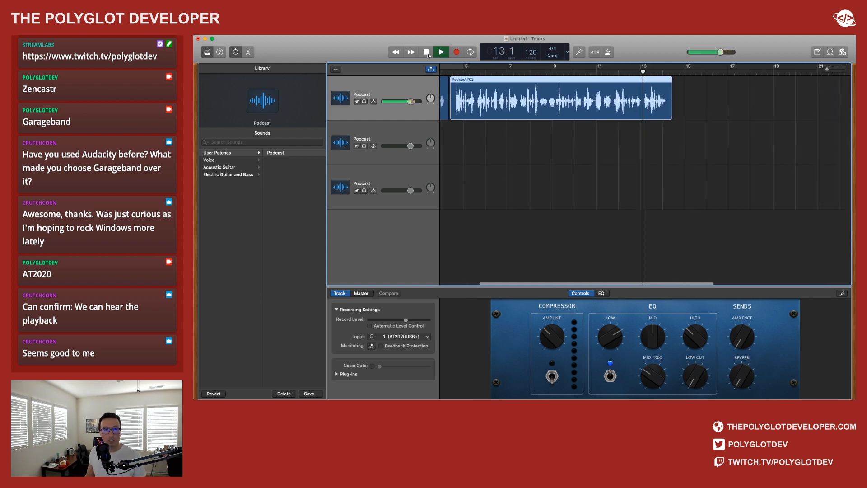
left_click(426, 52)
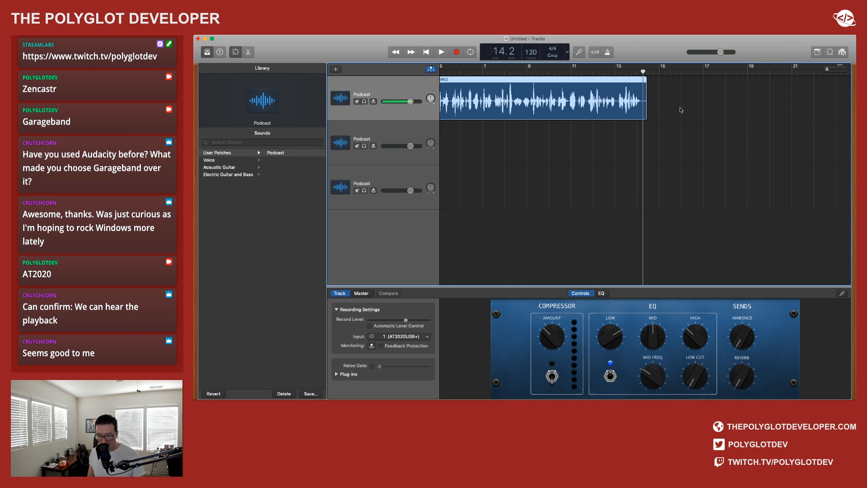
Step: Split the second clip on the first Podcast track at bar 14 beat 2 and delete the leftover tail
key("super+t")
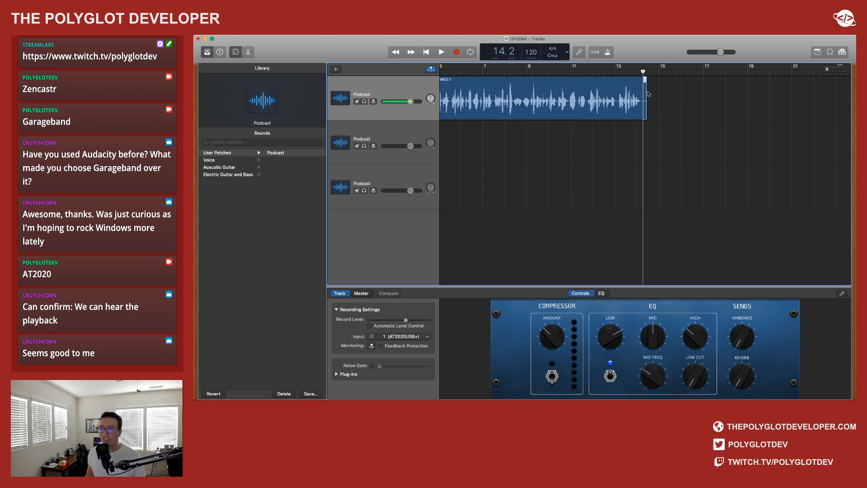
left_click(623, 87)
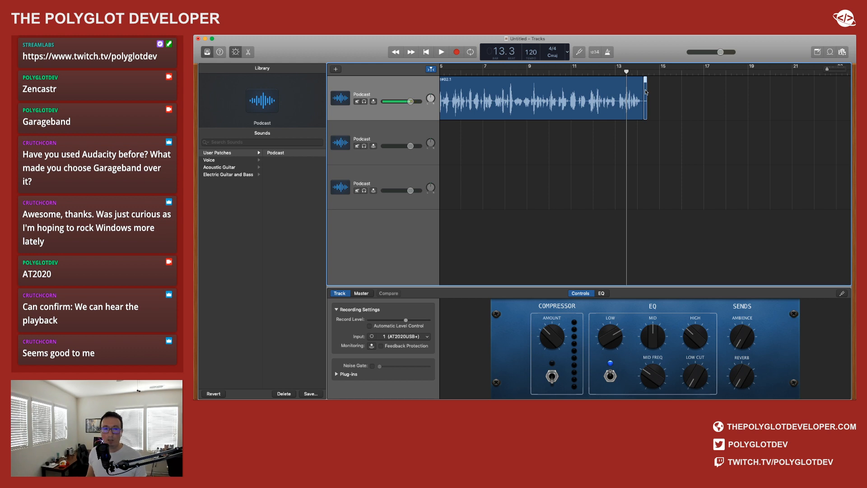
key("Delete")
Step: Record a brief take on the first Podcast track from the trimmed end of the second clip
left_click(643, 71)
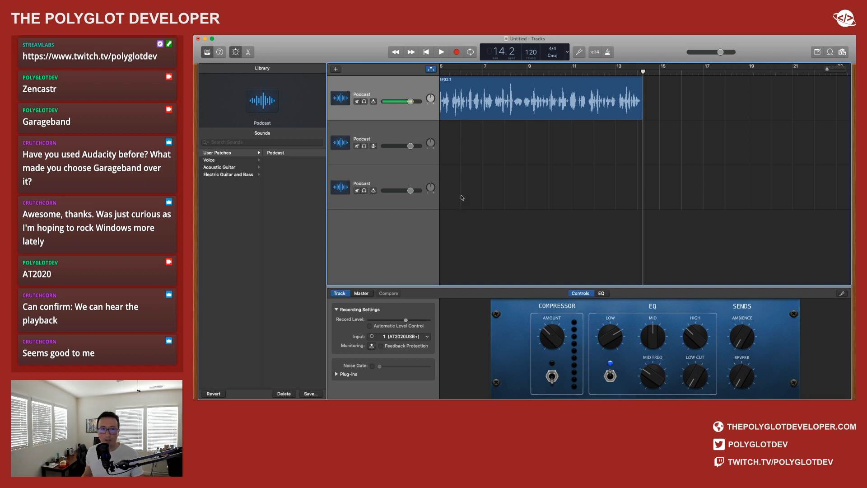
left_click(458, 52)
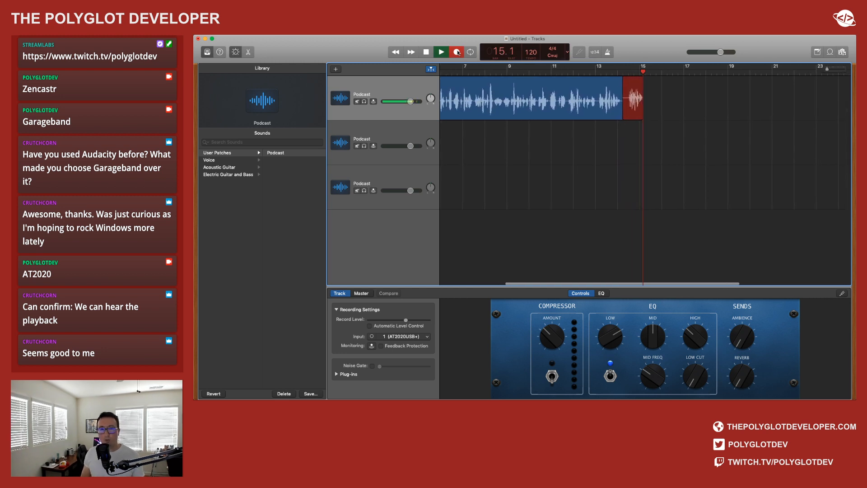
key("space")
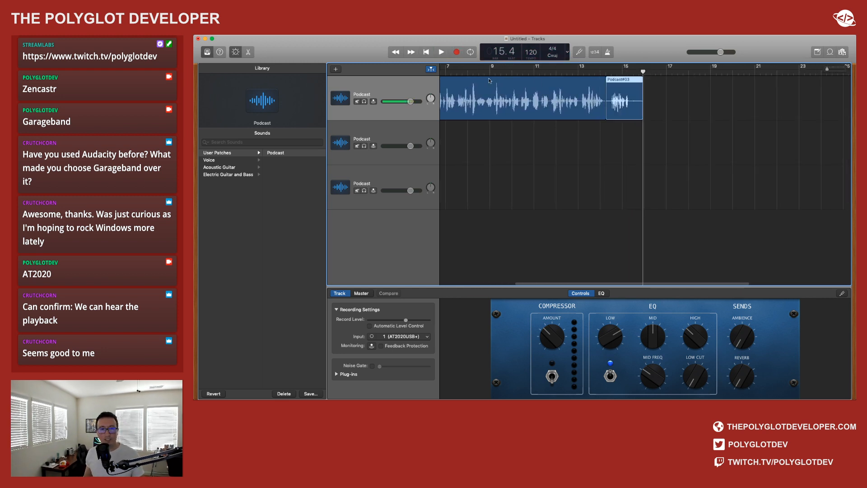
Step: Record a longer third clip on the first Podcast track, starting at the end of the second clip and replacing the brief take
left_click(606, 68)
left_click(457, 52)
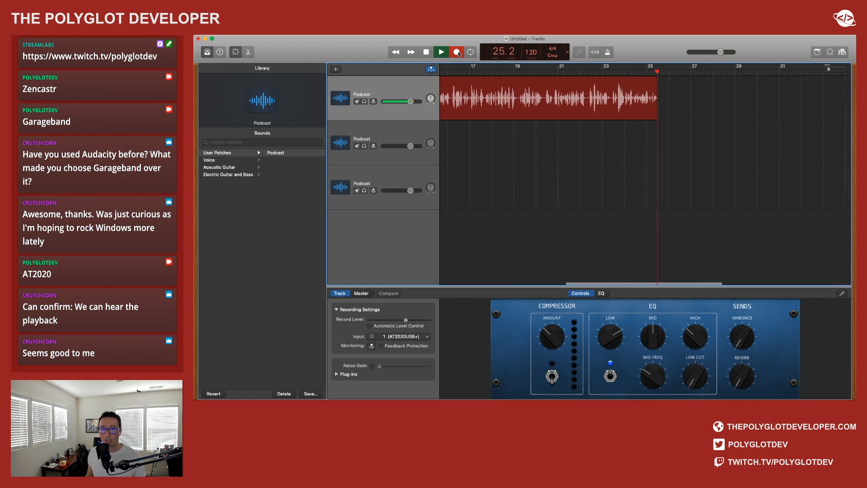
key("space")
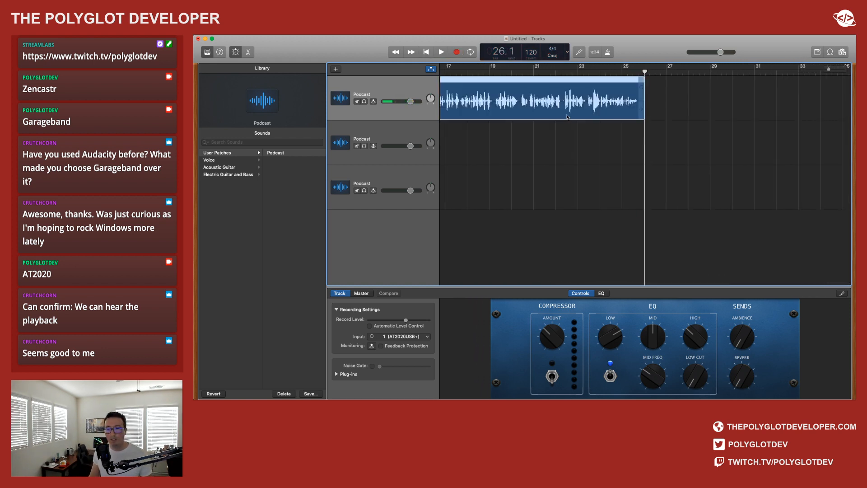
Step: Play back the third clip from just before its start to near its end
scroll(573, 133, "left", 5)
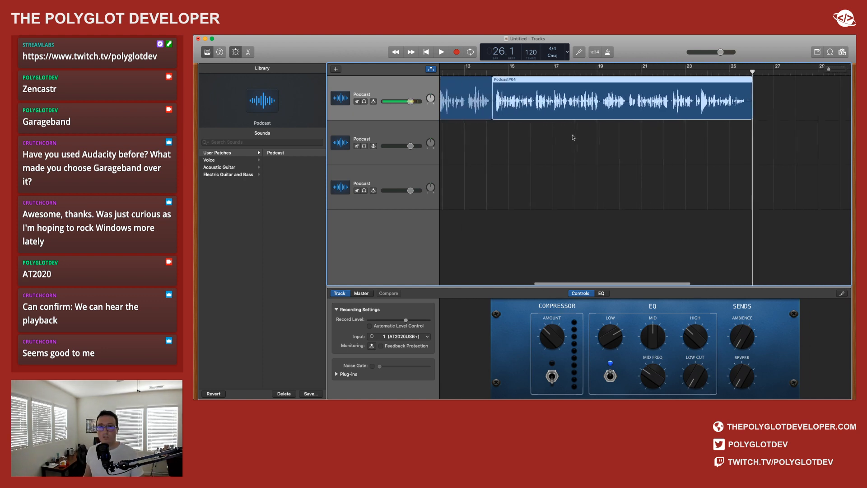
scroll(571, 137, "left", 1)
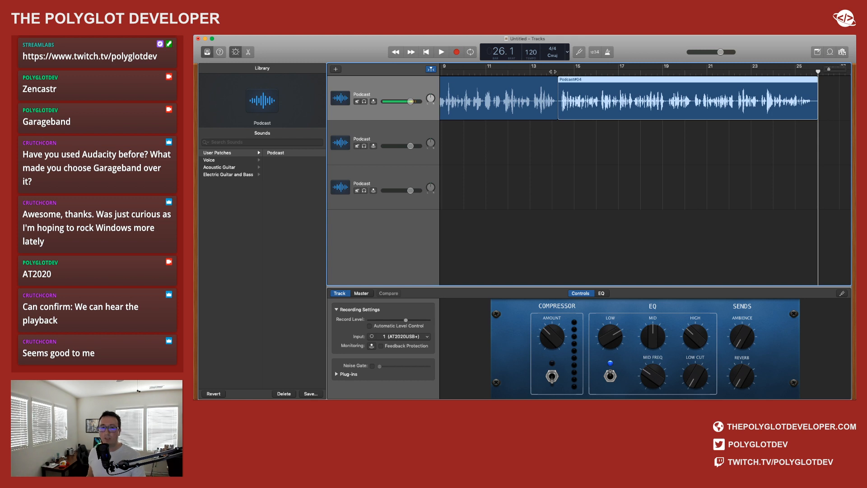
left_click(552, 71)
left_click(441, 52)
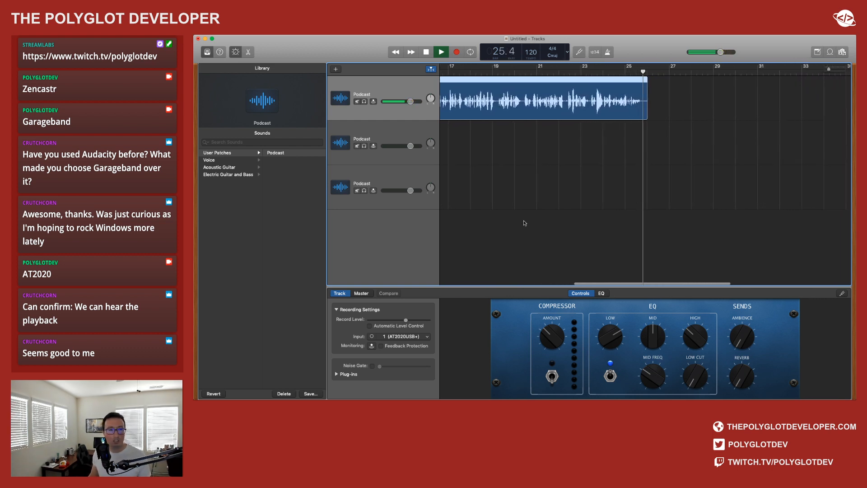
key("space")
Step: Trim the third clip's tail at bar 25 beat 4 and record a short closing clip directly after it
left_click(630, 71)
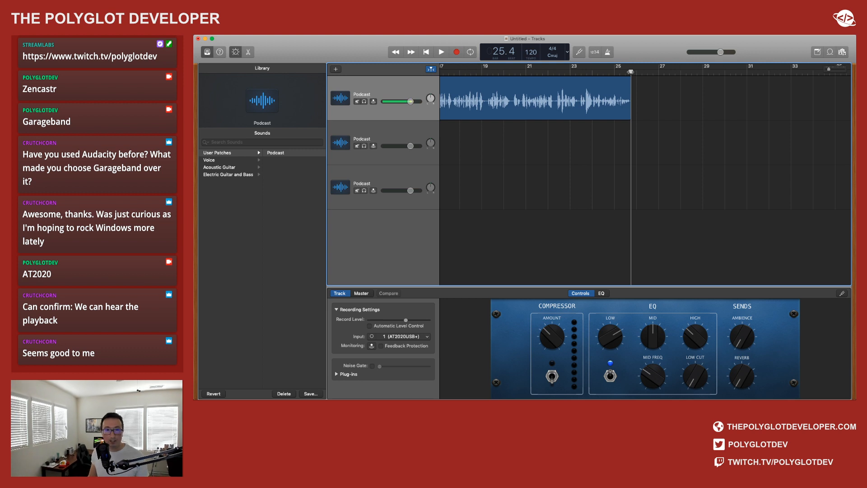
left_click(457, 53)
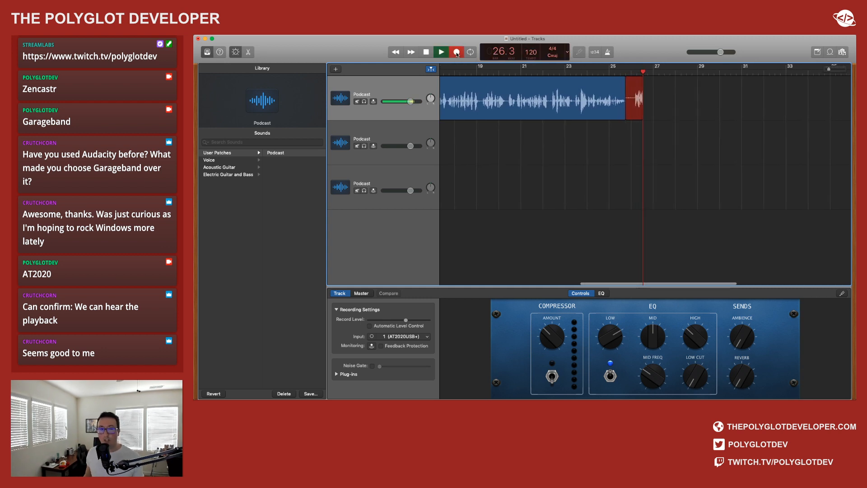
key("space")
Step: Play back the first Podcast track from bar 25 through the short closing clip, and stop playback at its end
left_click(595, 75)
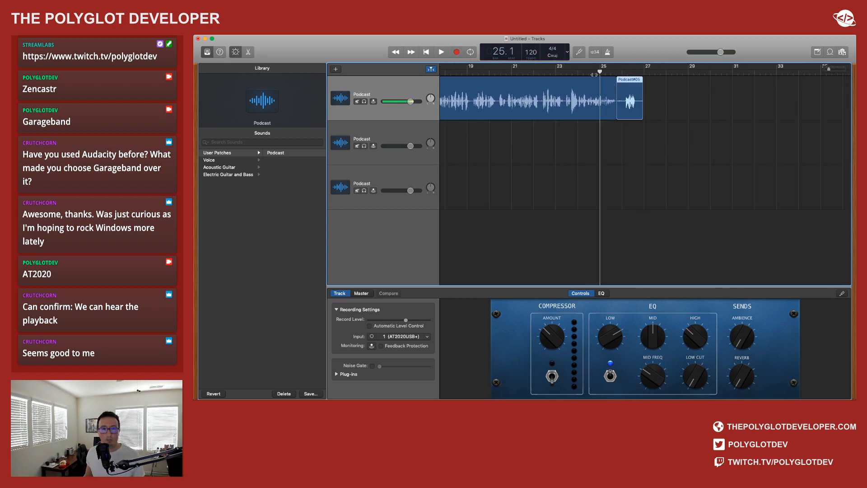
left_click(440, 53)
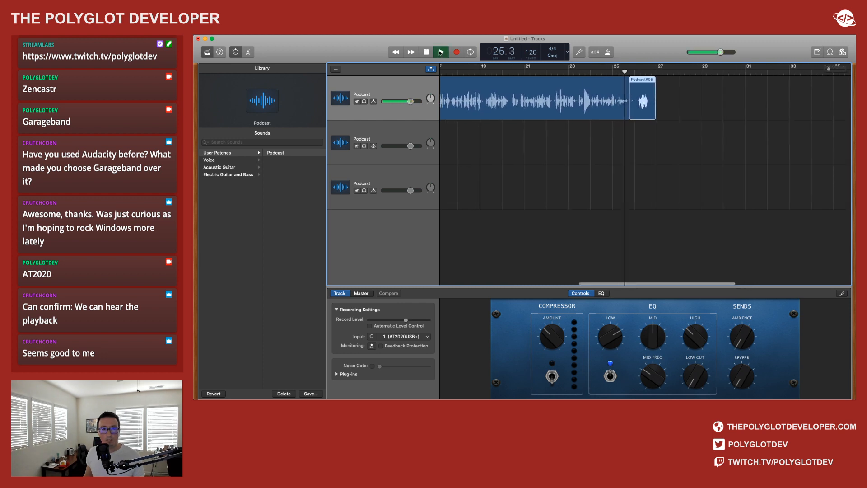
left_click(429, 53)
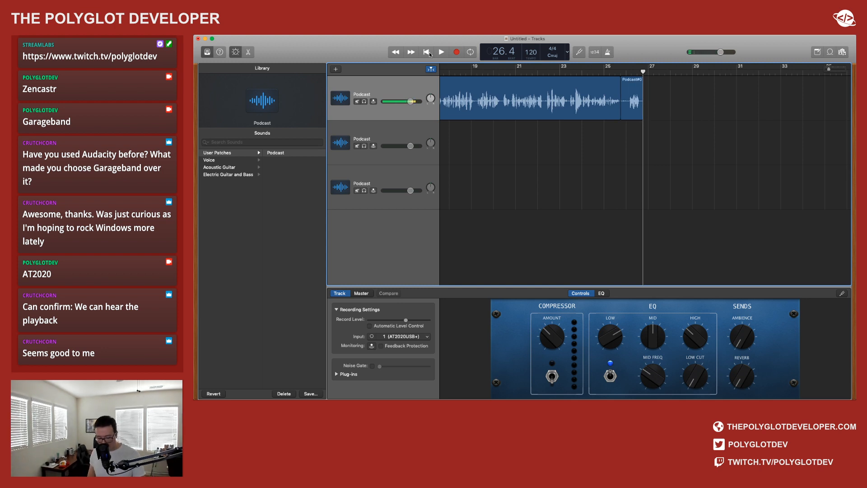
Step: Save the project as Polyglot Podcast in the GarageBand folder
key("super+s")
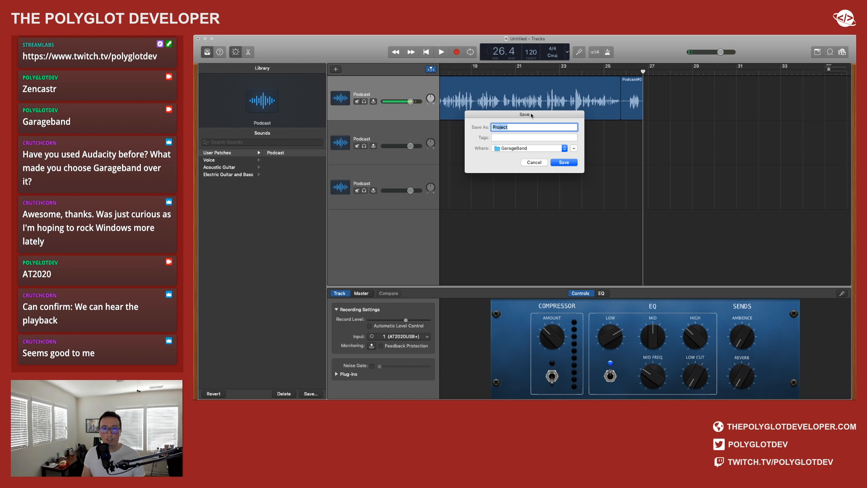
type("Polyglot Podcas")
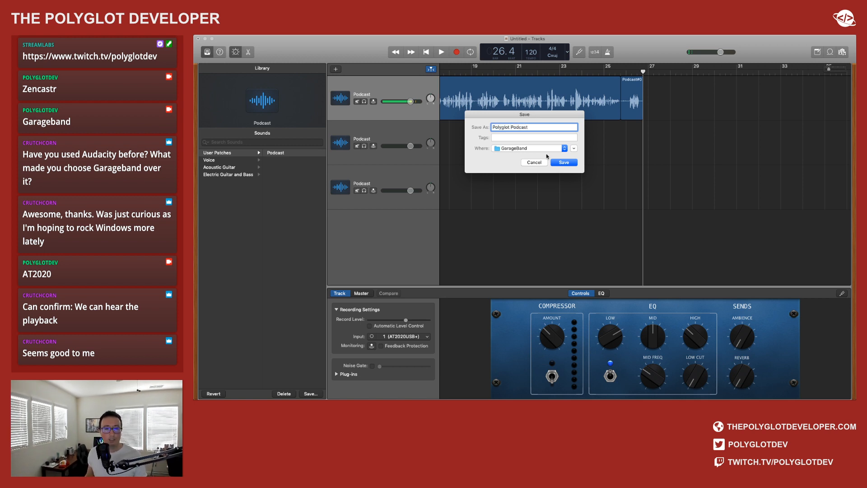
left_click(563, 162)
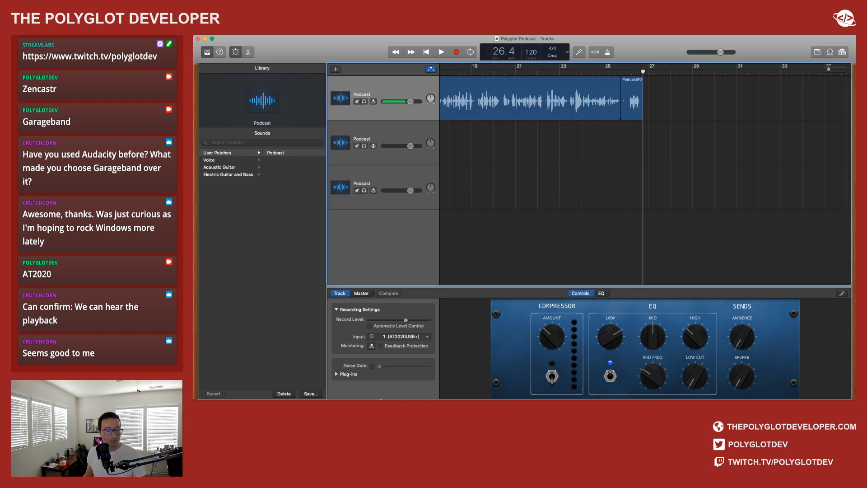
Step: Import the two MP3 recordings from Finder's Machine Learning folder onto the second and third tracks, both starting at bar 27
left_click(377, 385)
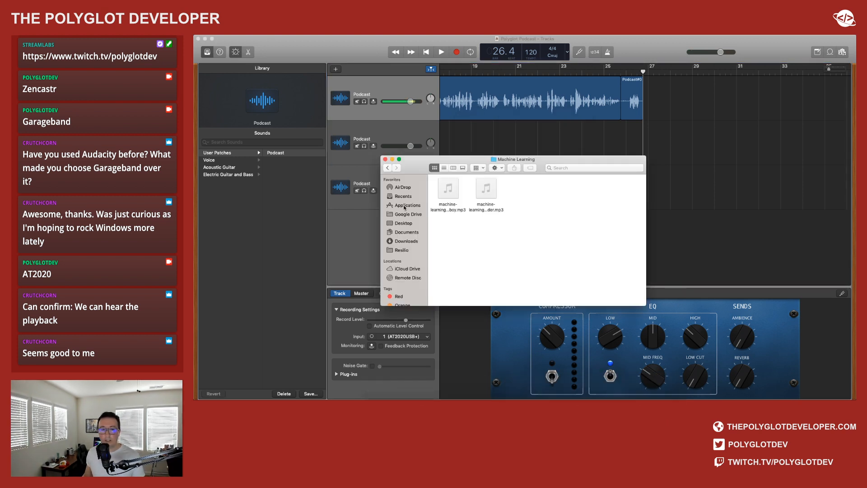
left_click_drag(450, 160, 449, 201)
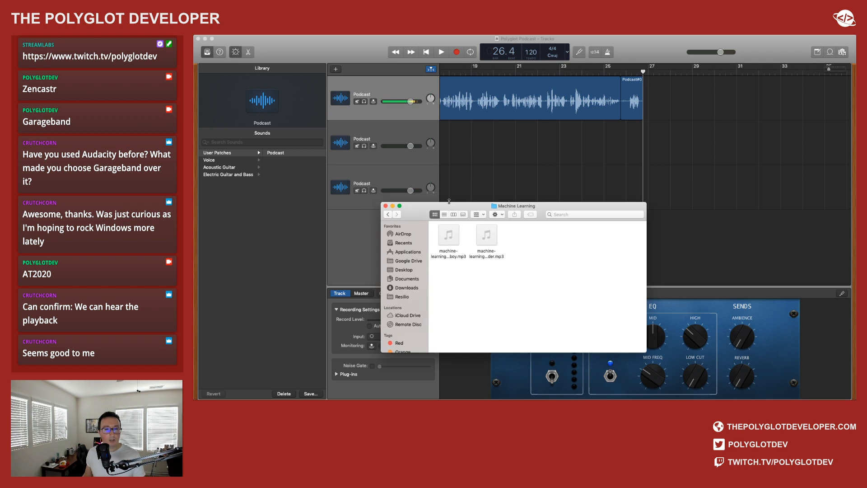
left_click_drag(448, 235, 651, 131)
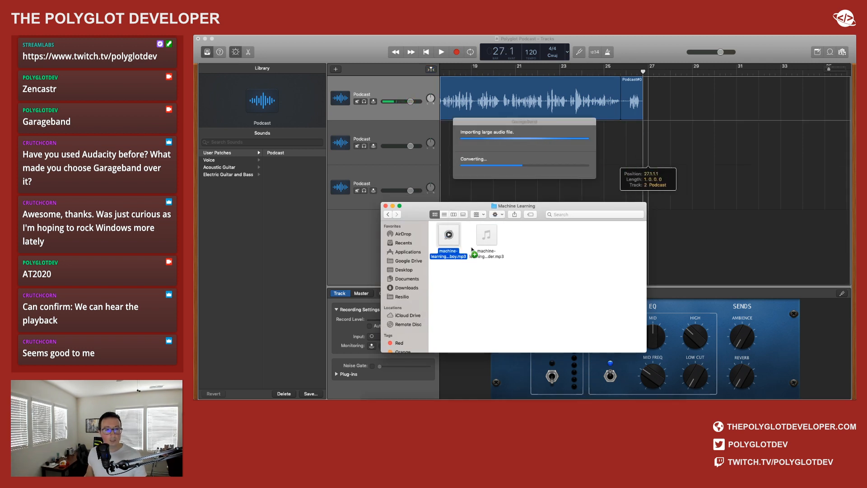
left_click_drag(486, 234, 641, 189)
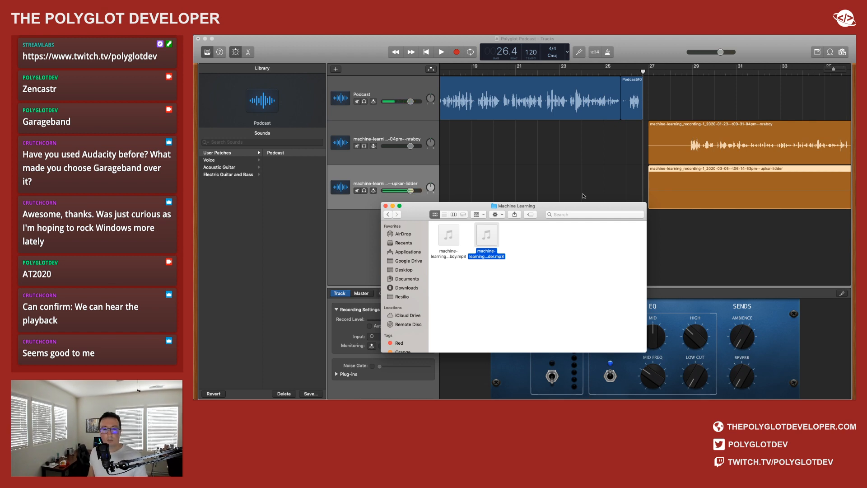
left_click(708, 236)
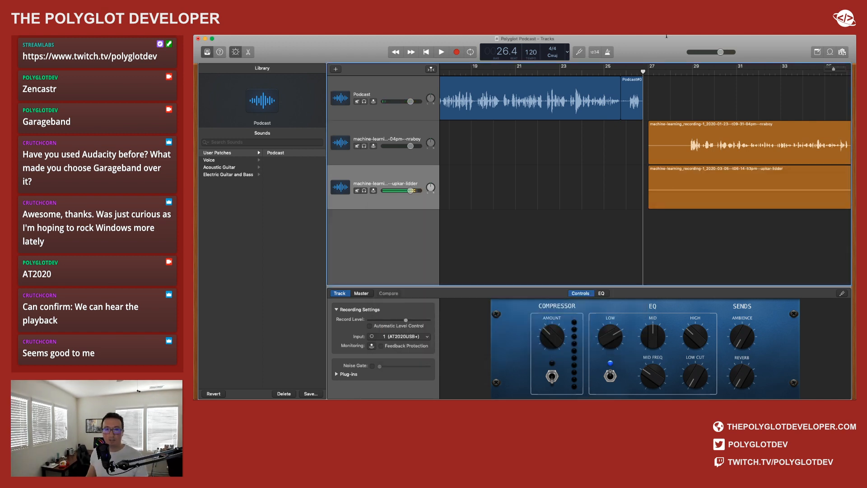
Step: Split both imported recordings together at bar 28 beat 4, just before the speech starts, and delete their leading parts
left_click(676, 70)
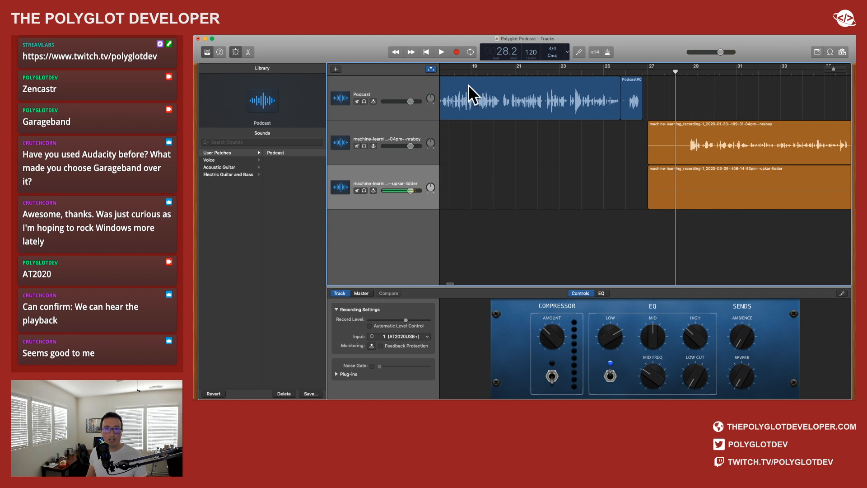
left_click(686, 71)
left_click(702, 130)
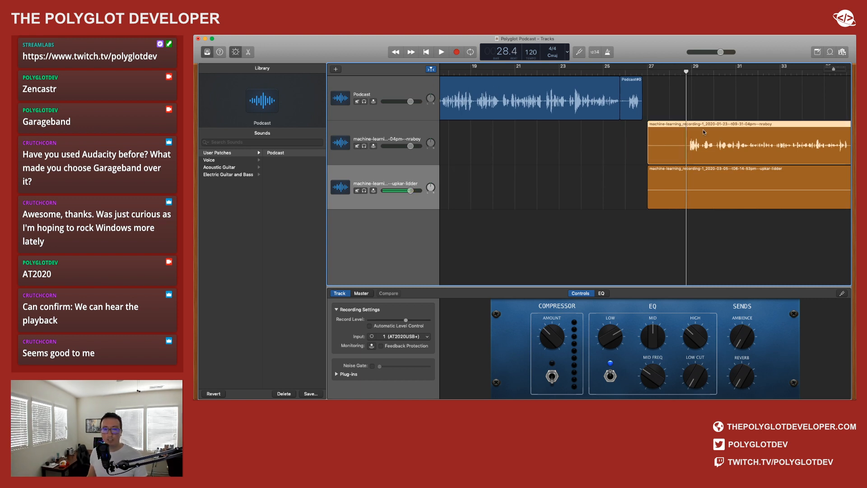
left_click(702, 180, "shift")
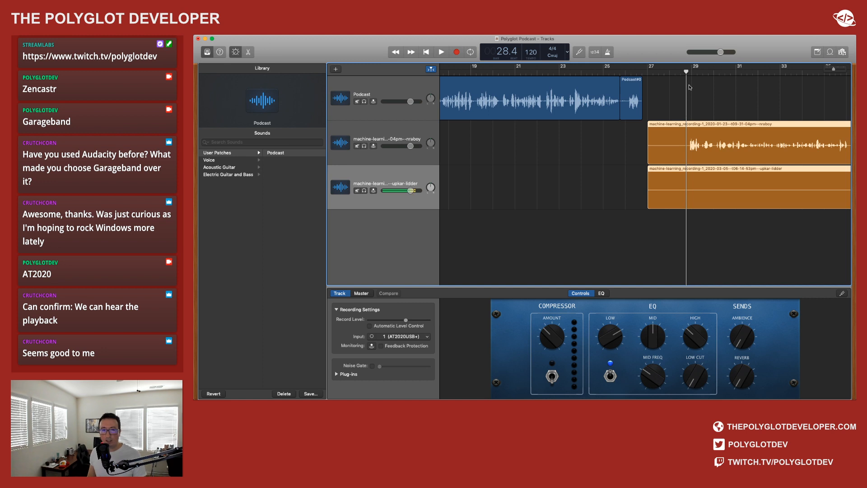
key("super+t")
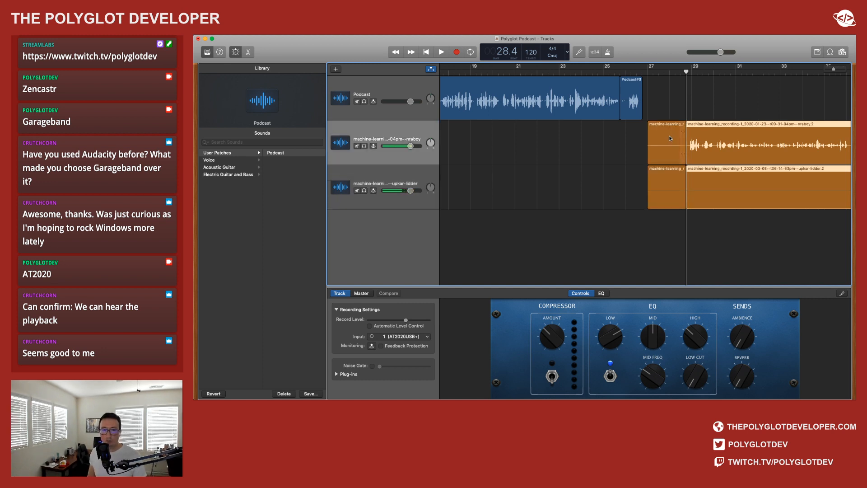
left_click(665, 178)
key("Delete")
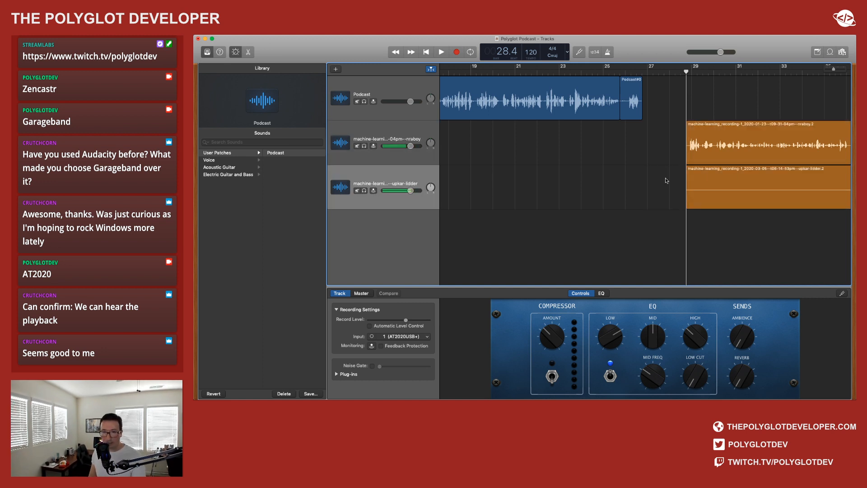
Step: Move both trimmed recordings together back to bar 27, keeping them aligned, and deselect them
left_click(745, 131)
left_click(770, 182, "shift")
left_click_drag(772, 182, 733, 182)
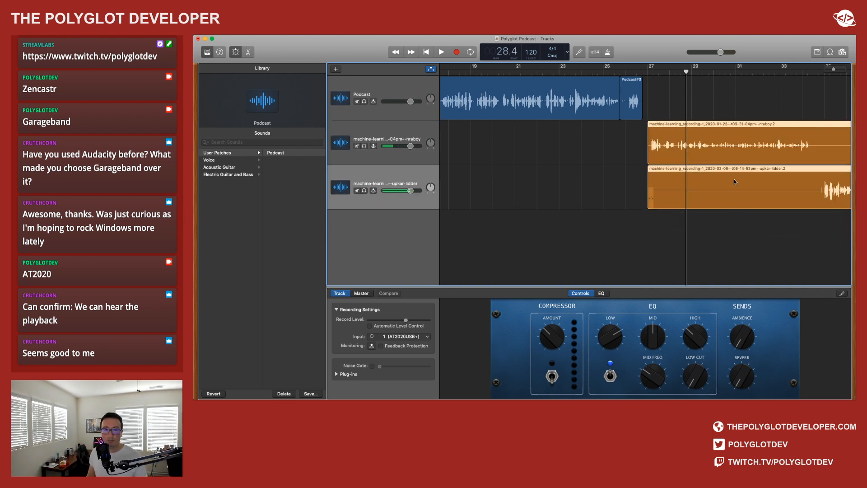
left_click(608, 169)
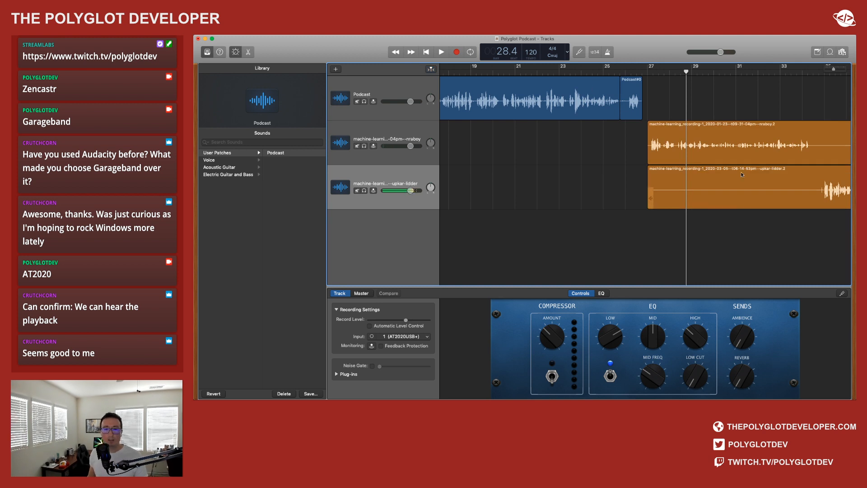
Step: Play back the transition from bar 25 beat 2, and replay the imported recordings from bar 27 beat 3
left_click(609, 71)
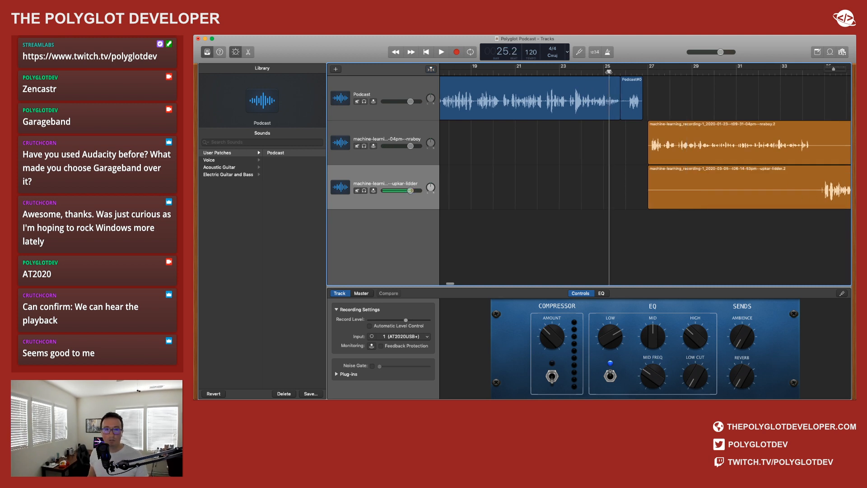
left_click(442, 52)
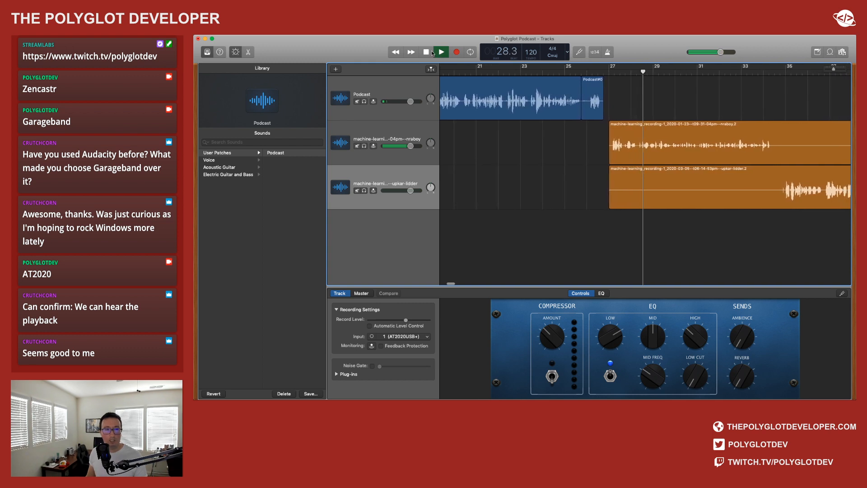
left_click(426, 52)
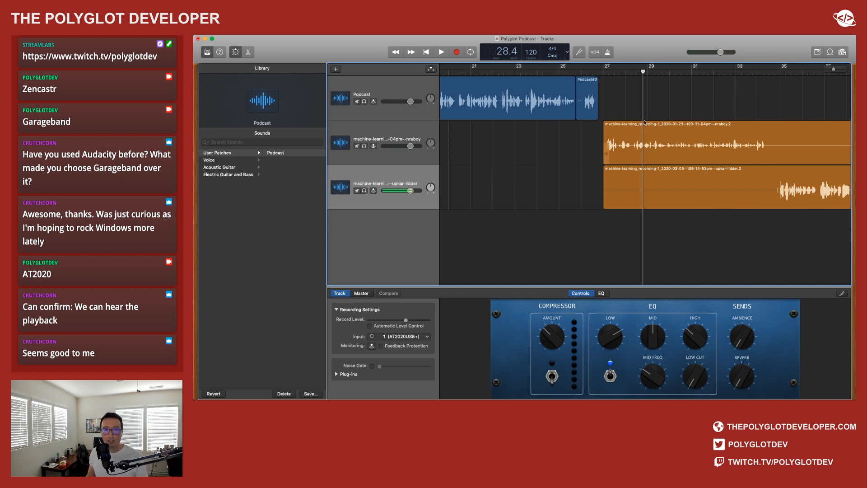
left_click(614, 71)
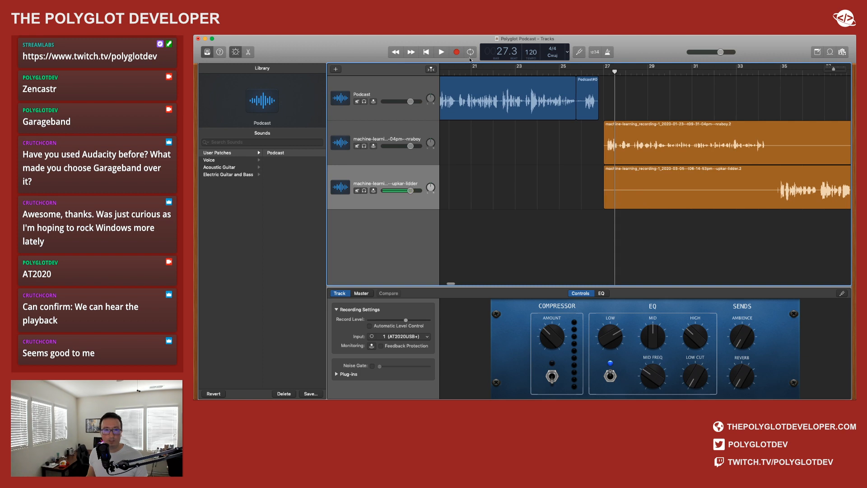
left_click(444, 53)
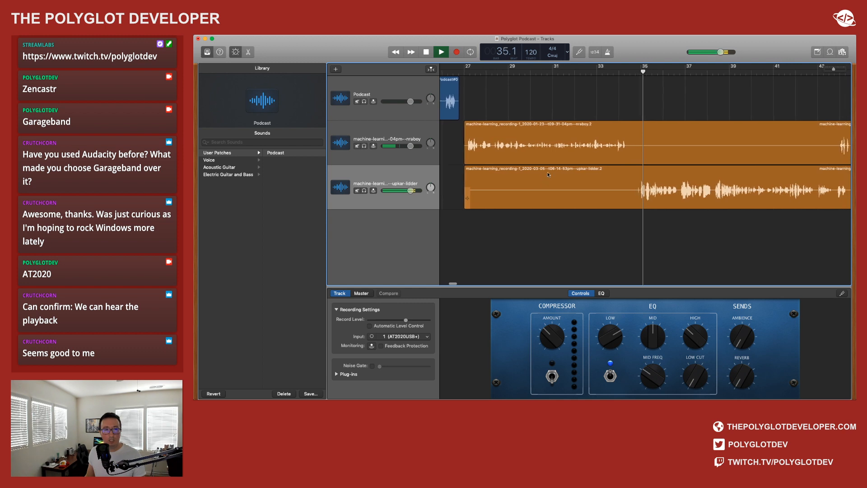
Step: Stop playback and set the Podcast track's volume to -6 dB
key("space")
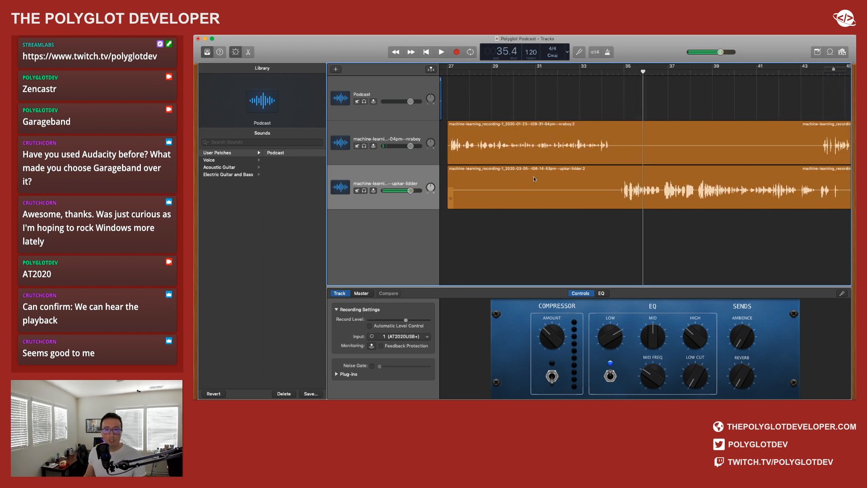
scroll(703, 149, "left", 5)
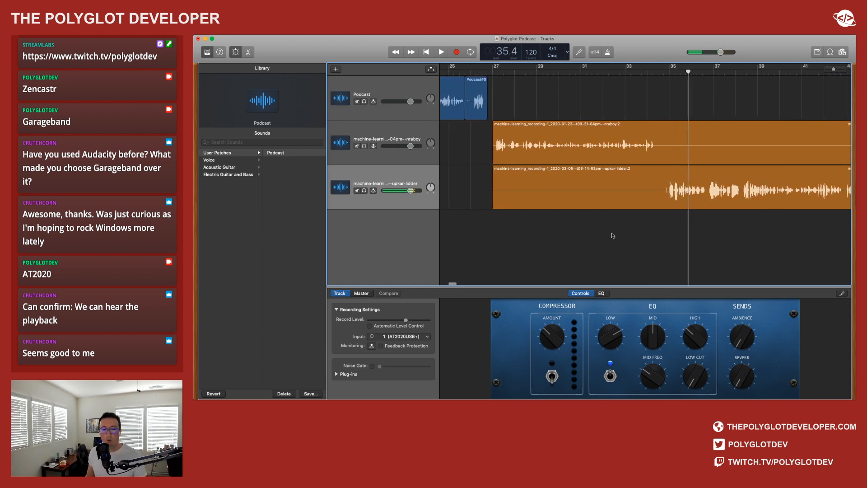
scroll(705, 150, "left", 2)
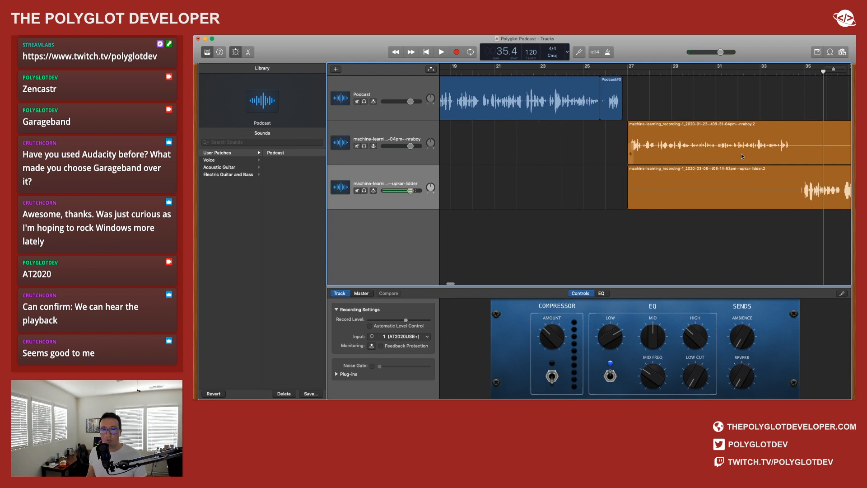
left_click(374, 88)
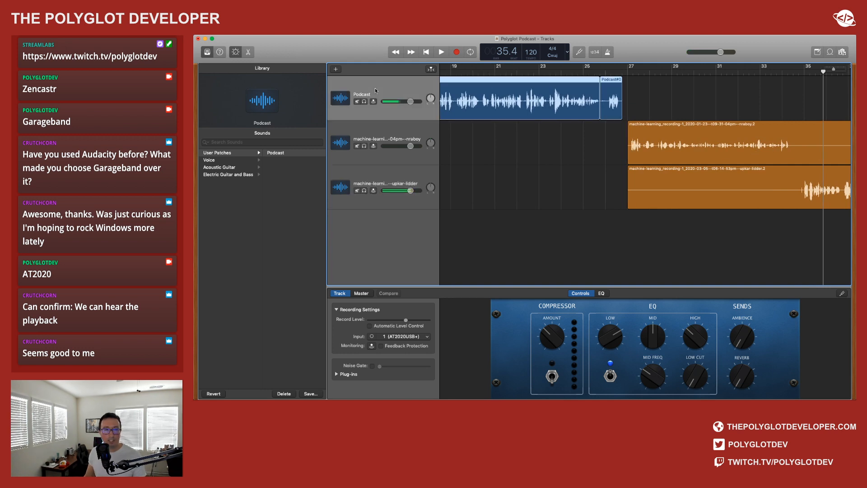
left_click_drag(409, 102, 408, 102)
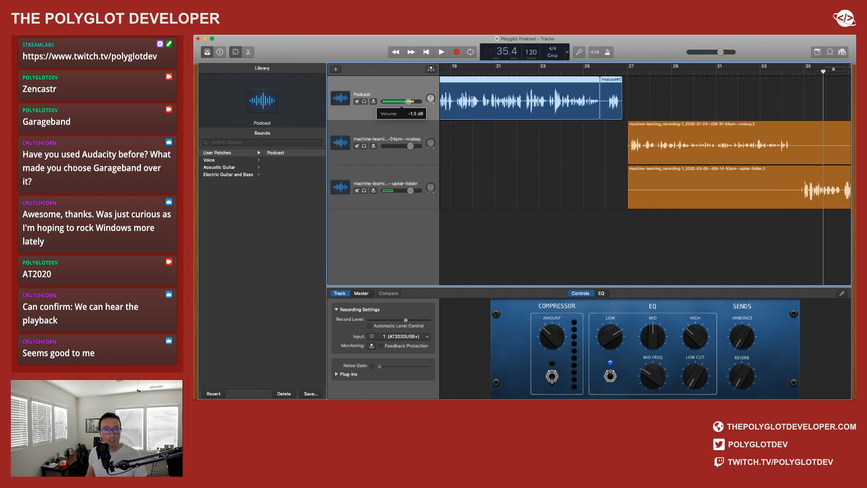
double_click(408, 103)
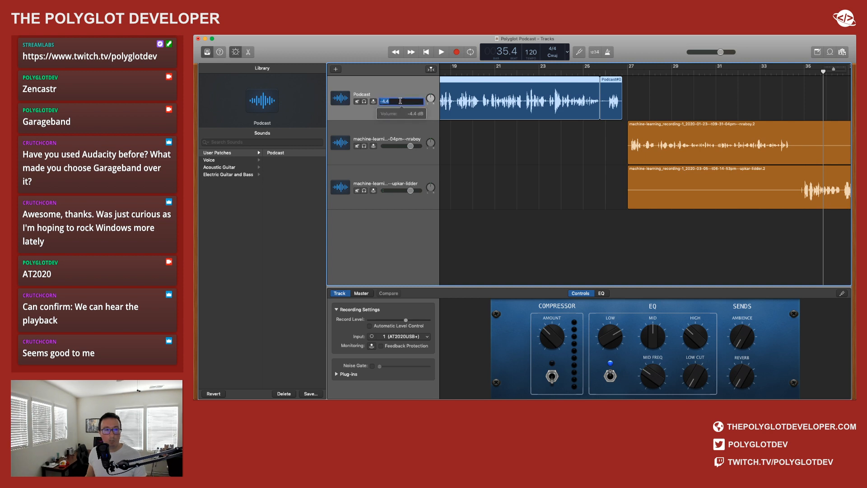
key("BackSpace")
type("-6")
key("Return")
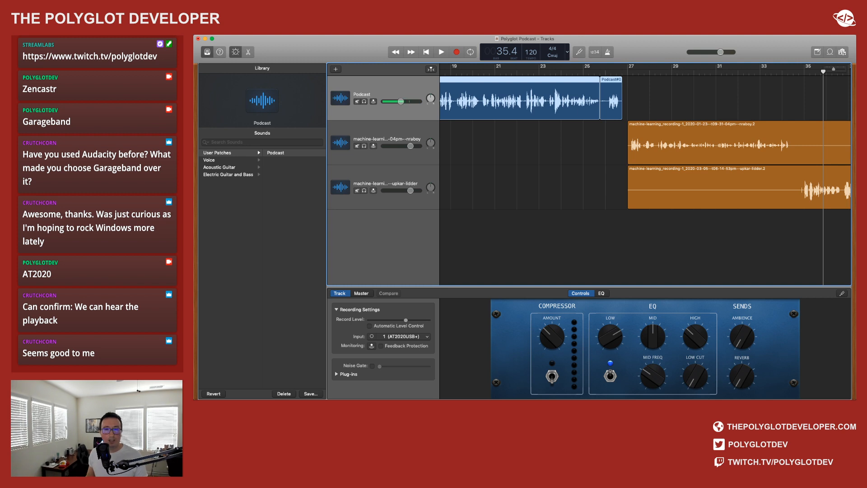
Step: Play the transition into the imported recordings from bar 24 beat 2, and replay it from about bar 22
left_click(566, 71)
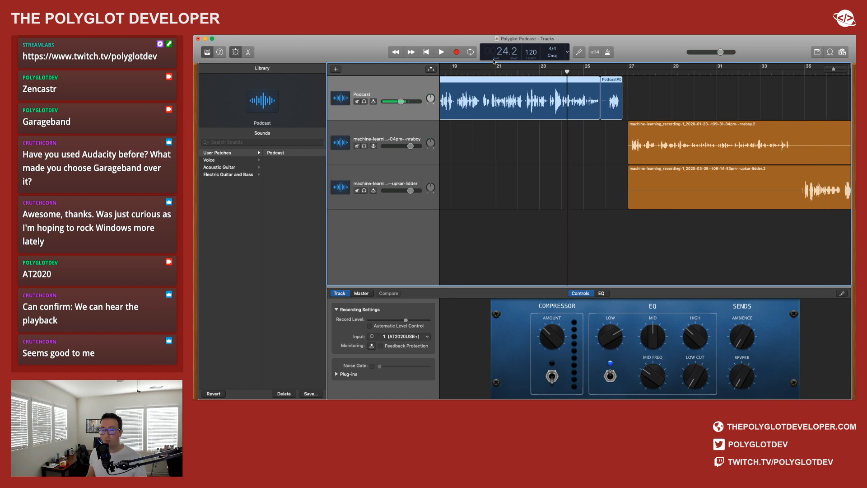
left_click(441, 52)
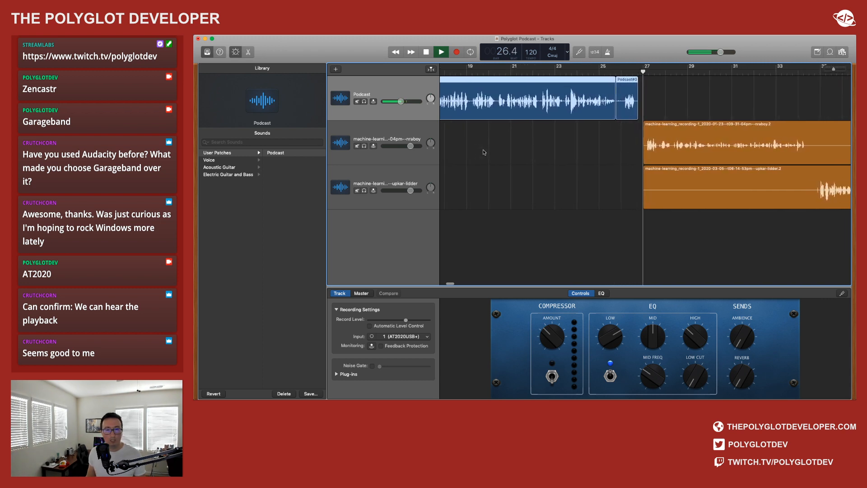
left_click(426, 52)
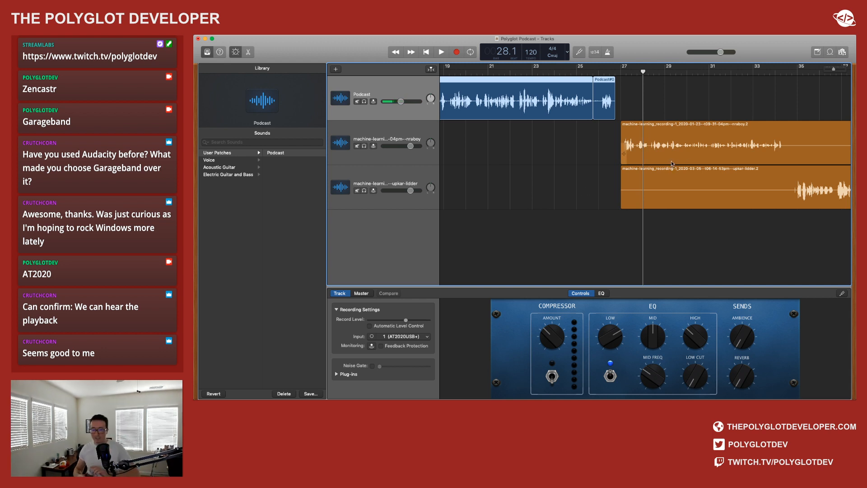
left_click(514, 73)
left_click(440, 52)
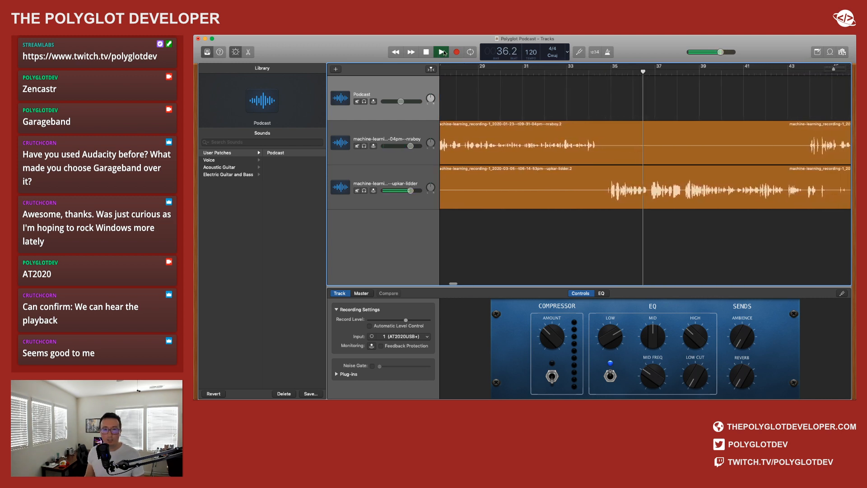
left_click(442, 54)
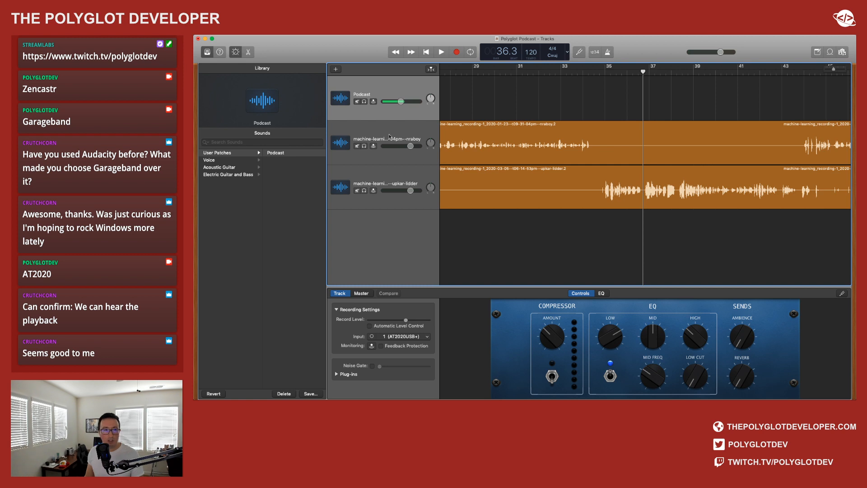
Step: Rename the second and third tracks with the full names of their respective speakers
double_click(376, 140)
type("Nic Raboy")
key("Return")
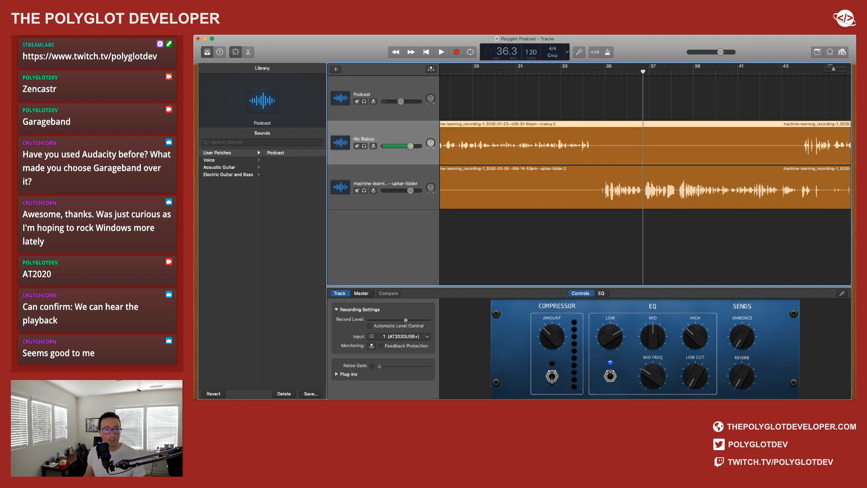
double_click(391, 184)
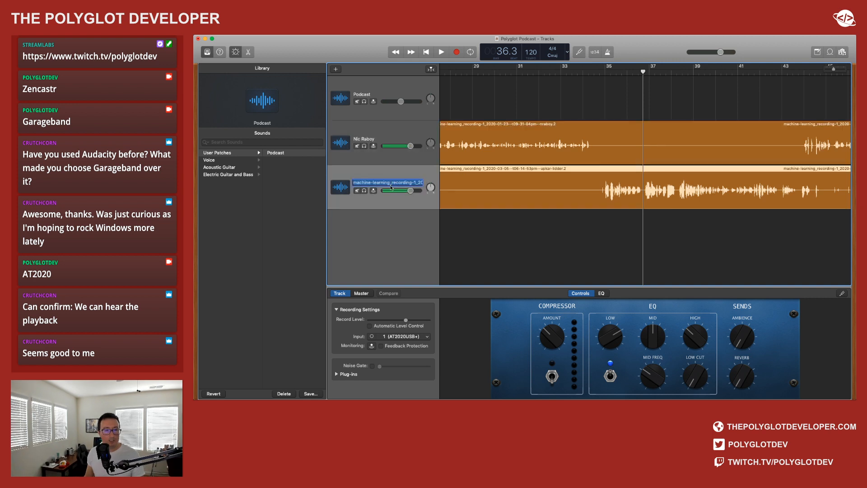
type("Upkar Lidder")
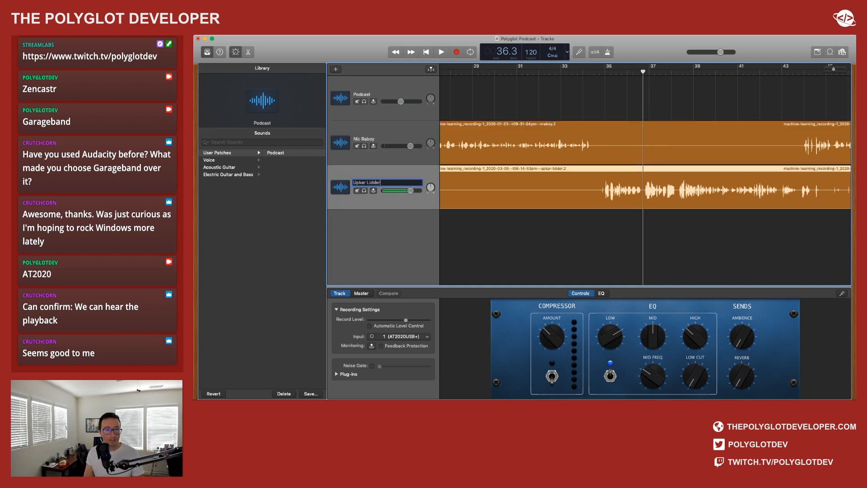
key("Return")
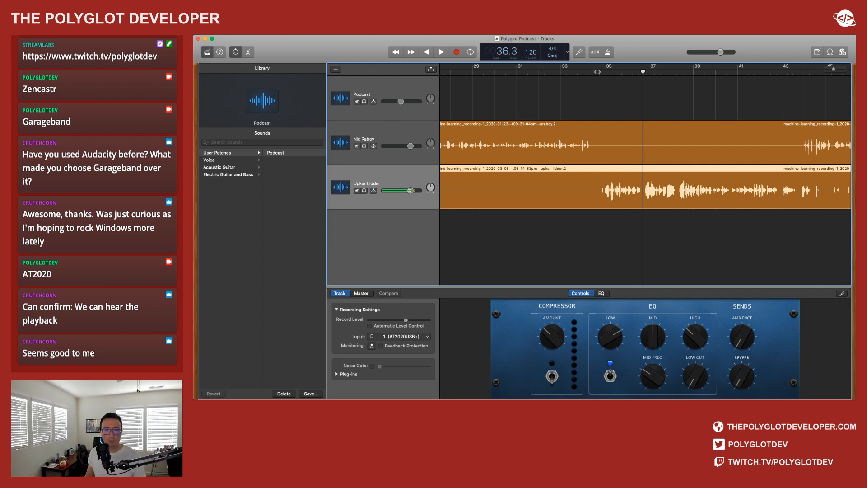
Step: Listen to the conversation from bar 36 beat 3 through to bar 45 beat 4
left_click(441, 52)
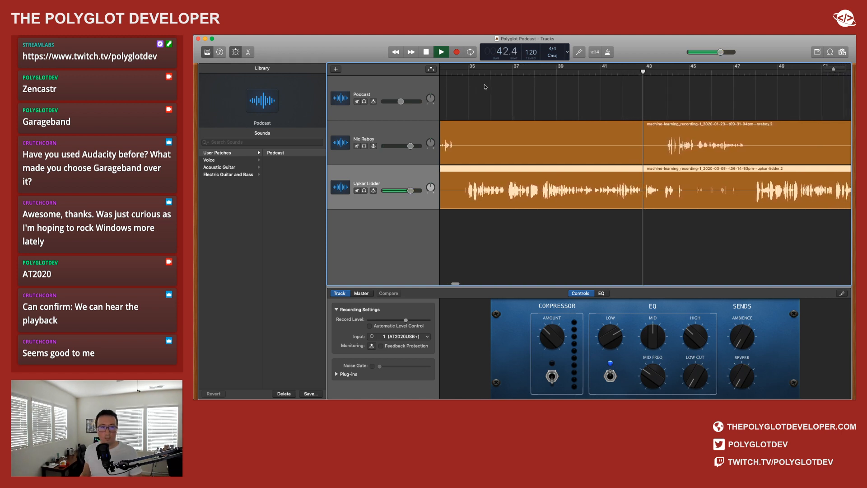
left_click(442, 52)
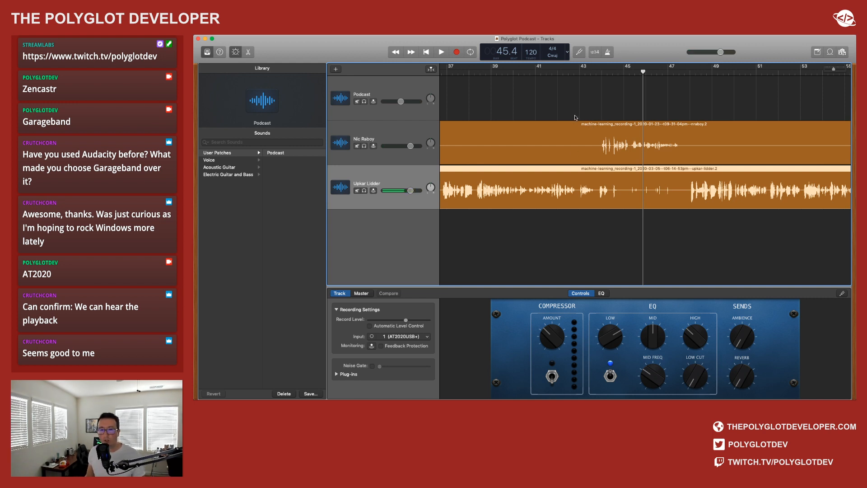
Step: Split the second track's recording at bar 43 beat 4, just before its speech resumes
left_click(568, 70)
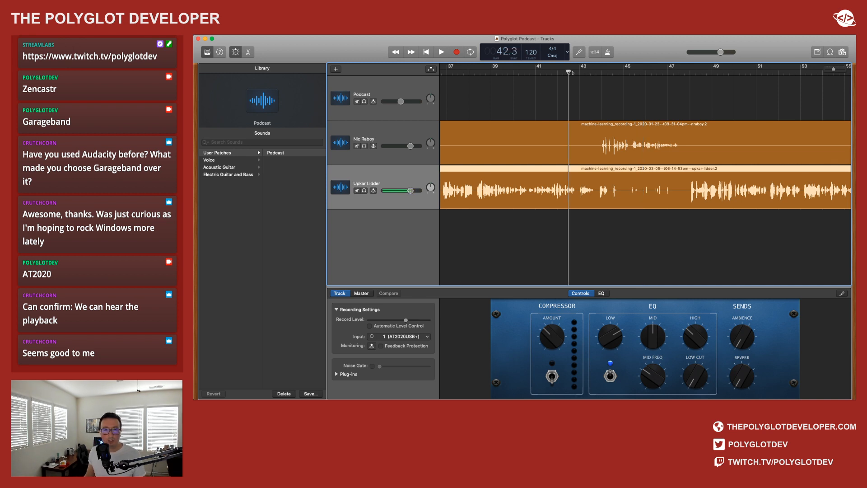
left_click(590, 72)
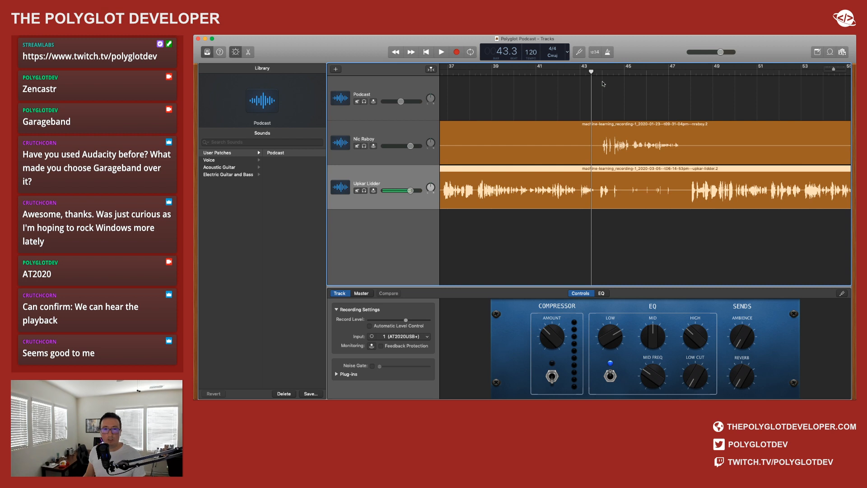
left_click(597, 71)
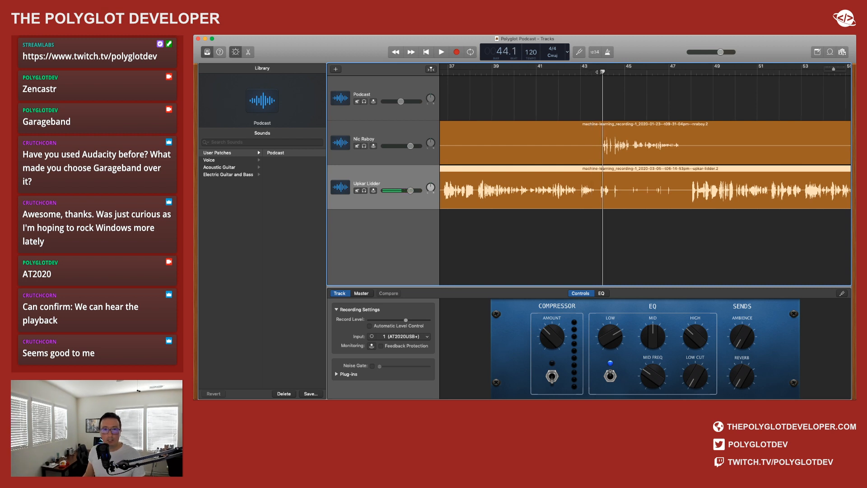
left_click_drag(600, 71, 596, 71)
left_click(612, 136)
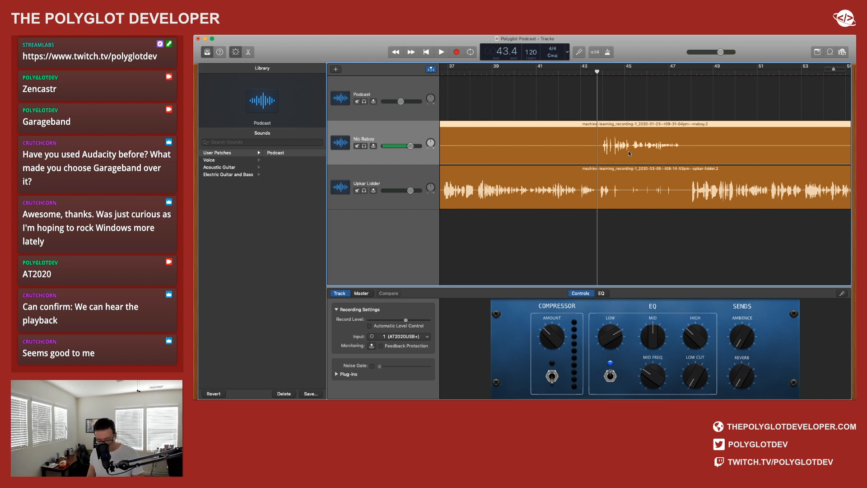
key("super+t")
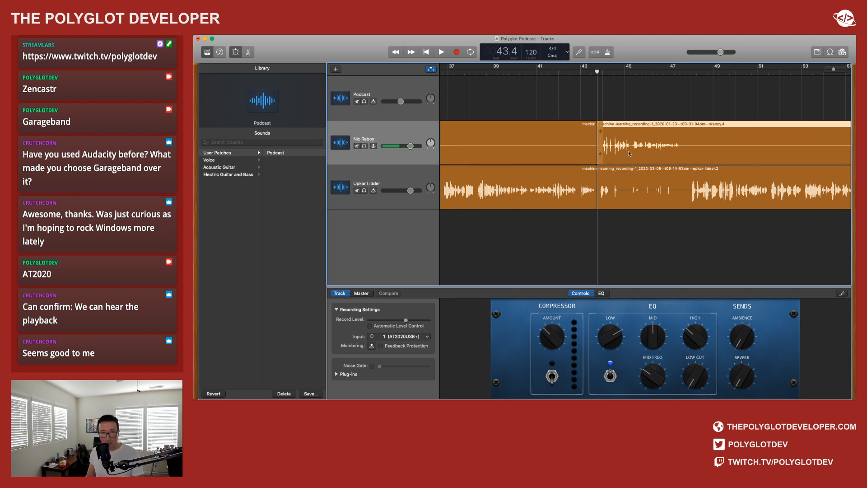
Step: Replay the overlapping section from about bar 42, and undo the split in the second track's recording
left_click(690, 72)
left_click(684, 72)
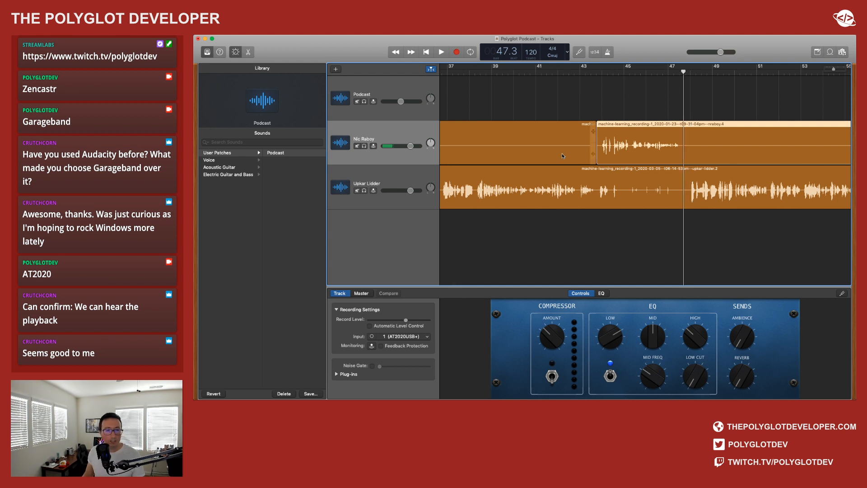
left_click(559, 72)
left_click(442, 53)
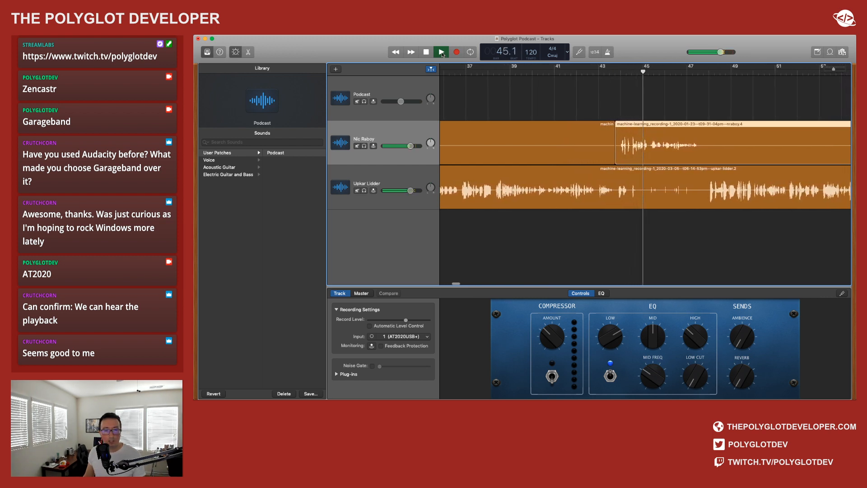
left_click(442, 53)
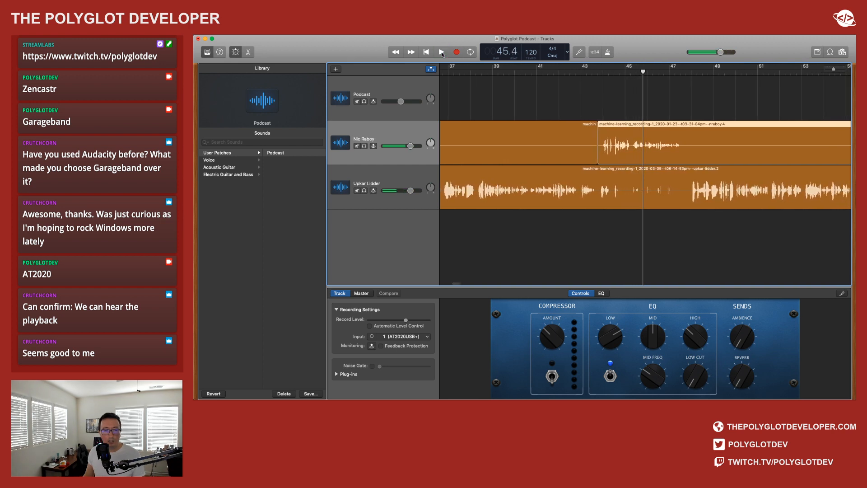
left_click(442, 52)
left_click(442, 53)
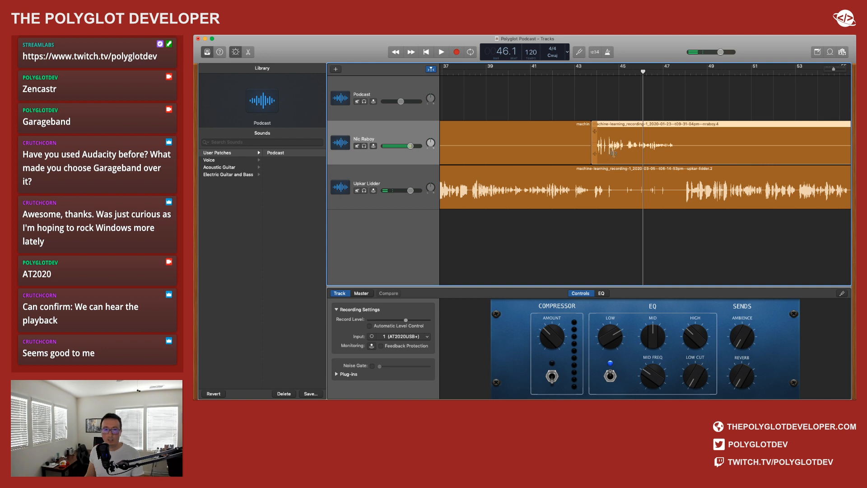
key("super+z")
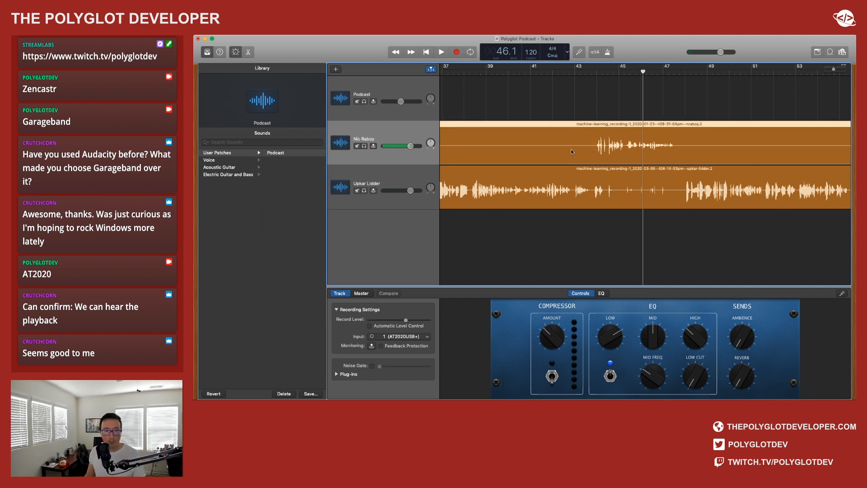
Step: Replay the start of the overlap and split the third track's recording at bar 43 beat 4
left_click(587, 71)
left_click(590, 72)
left_click(441, 52)
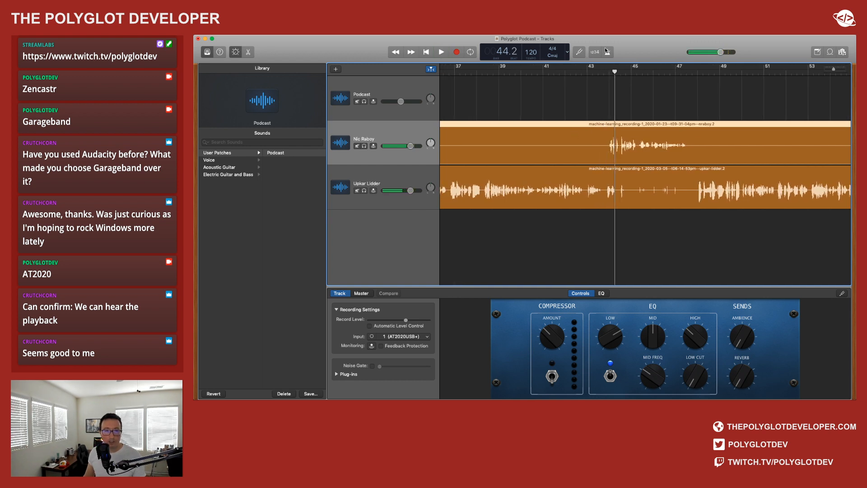
left_click(604, 71)
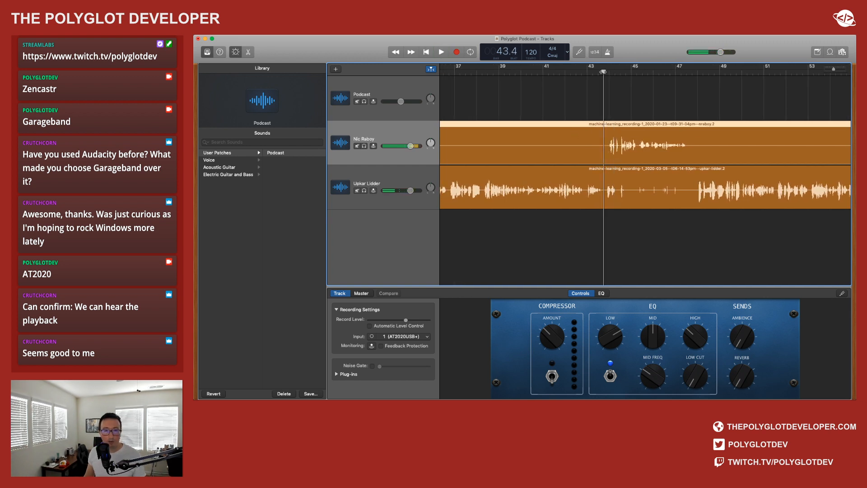
left_click(612, 179)
key("super+t")
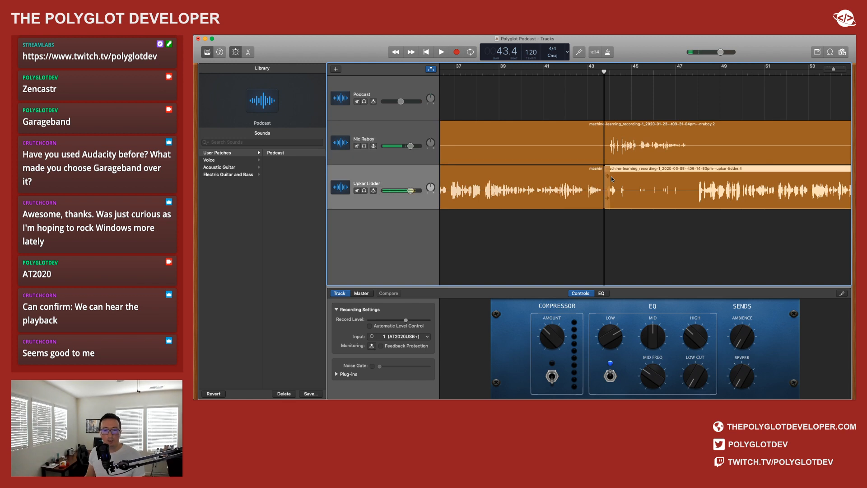
Step: Split the third track's recording at bar 47 beat 4, delete the section between the cuts, and return the playhead to bar 42 beat 3
left_click(694, 72)
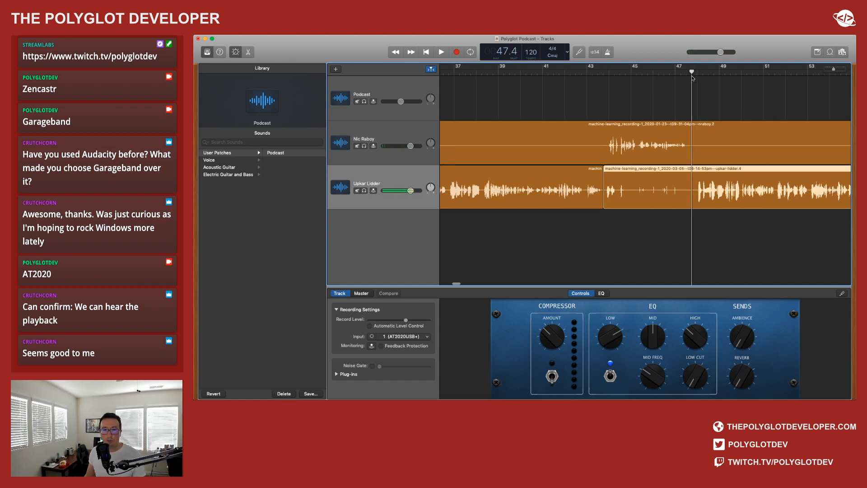
key("super+t")
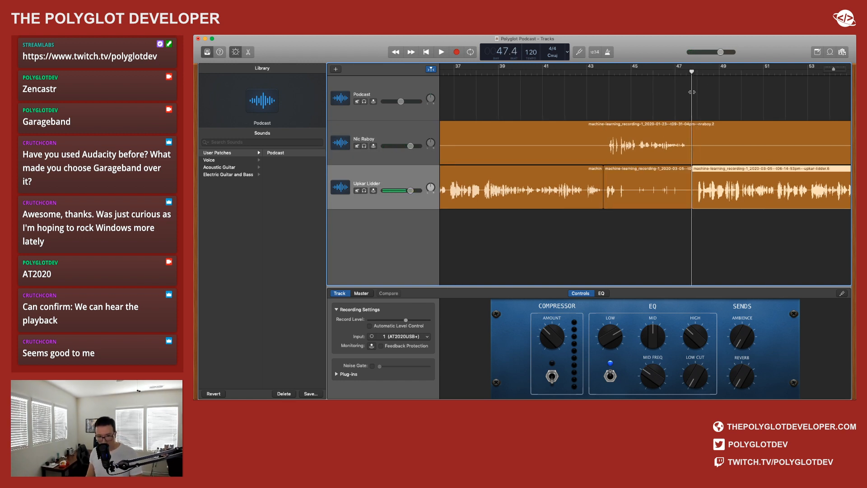
left_click(666, 176)
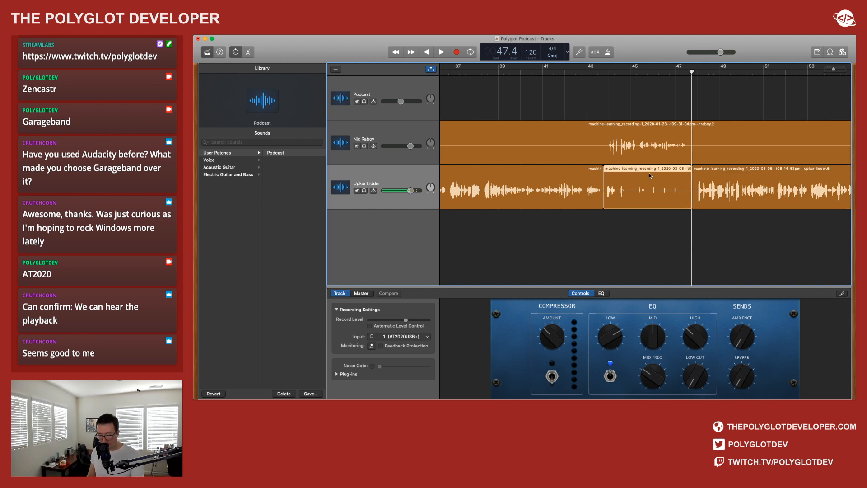
key("Delete")
left_click(575, 73)
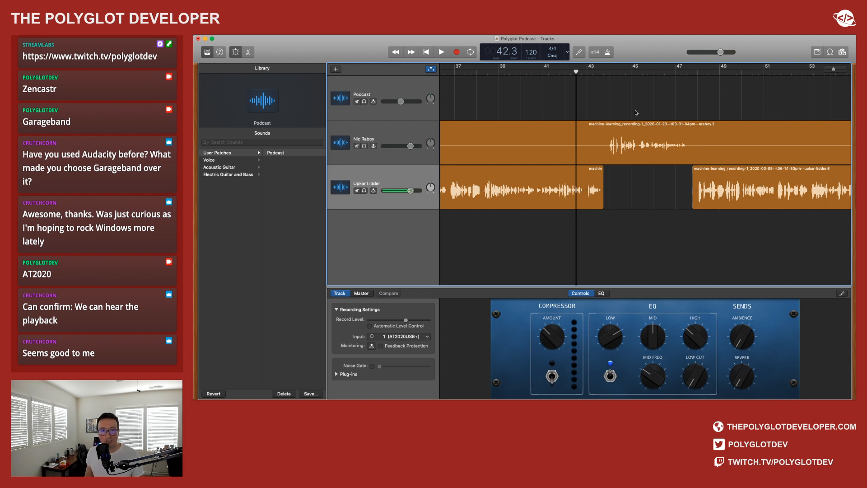
Step: Listen to the mix from bar 42 beat 3 to about bar 84, and set the third track's volume to -1
left_click(441, 52)
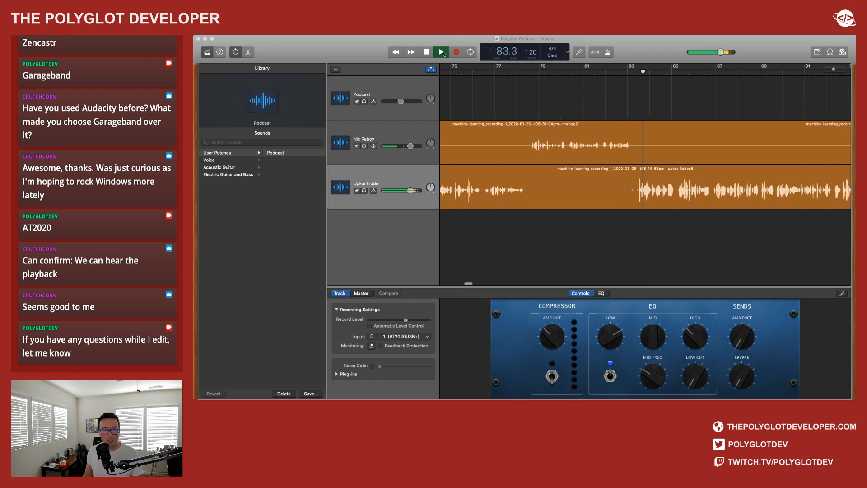
left_click(440, 54)
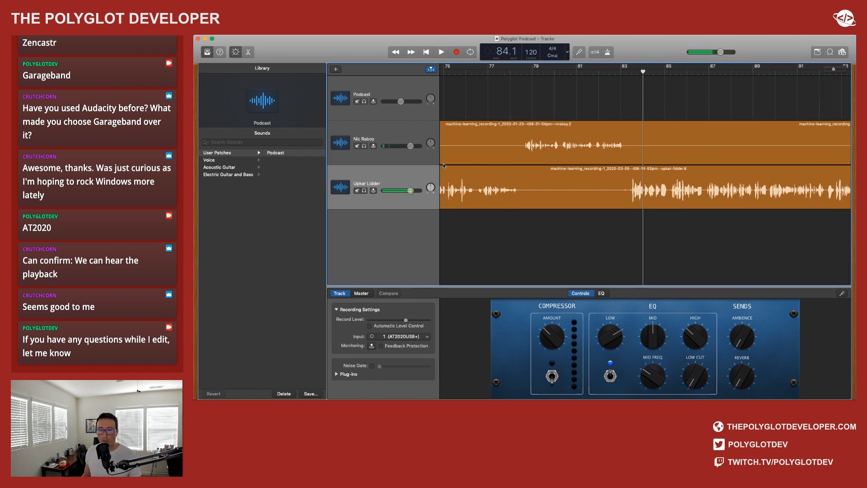
double_click(405, 192)
type("-1")
key("Return")
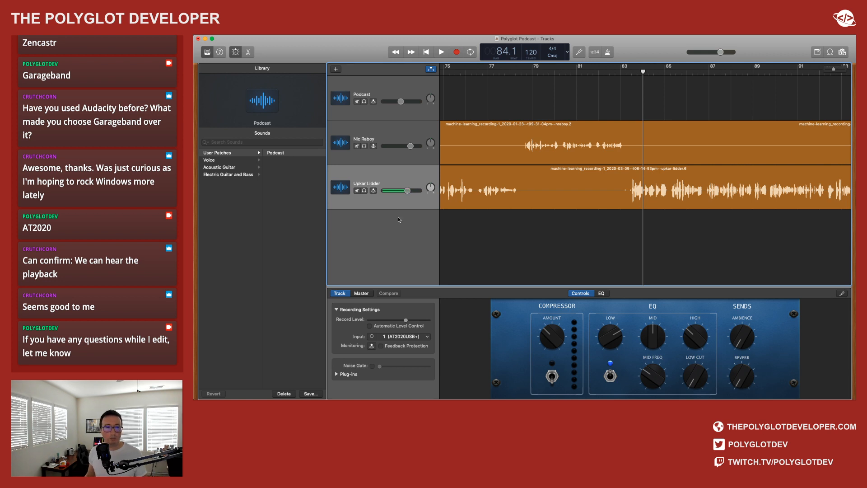
Step: Replay the voices from about bar 82 to bar 87 to check the third track's new volume
left_click(601, 72)
left_click(441, 52)
scroll(455, 103, "left", 1)
scroll(491, 221, "left", 1)
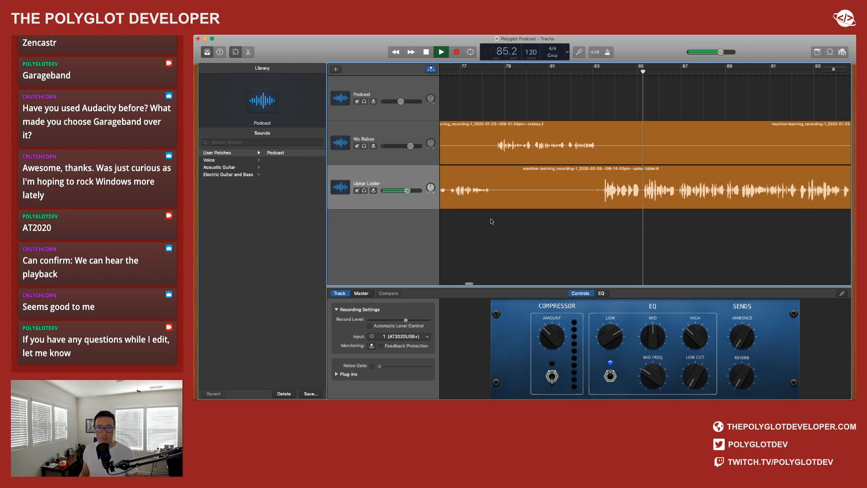
left_click(441, 52)
left_click(442, 52)
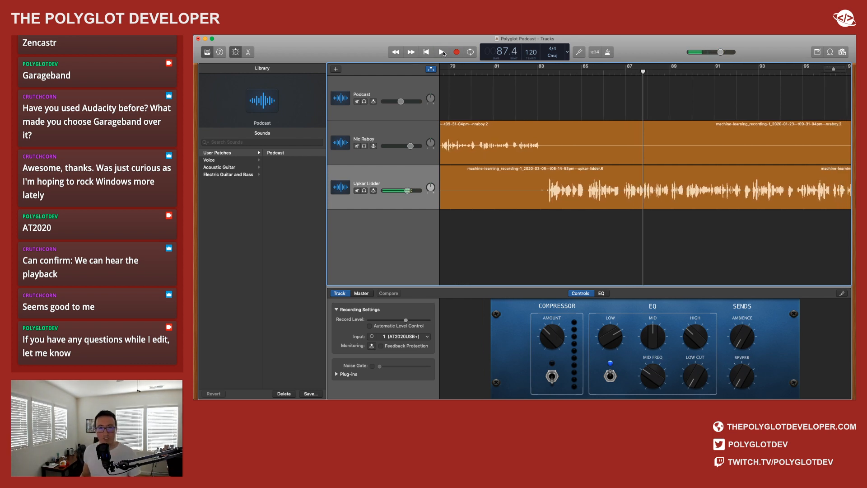
Step: Listen through the conversation from about bar 87 to bar 176, checking for gaps and overlapping speech
left_click(441, 52)
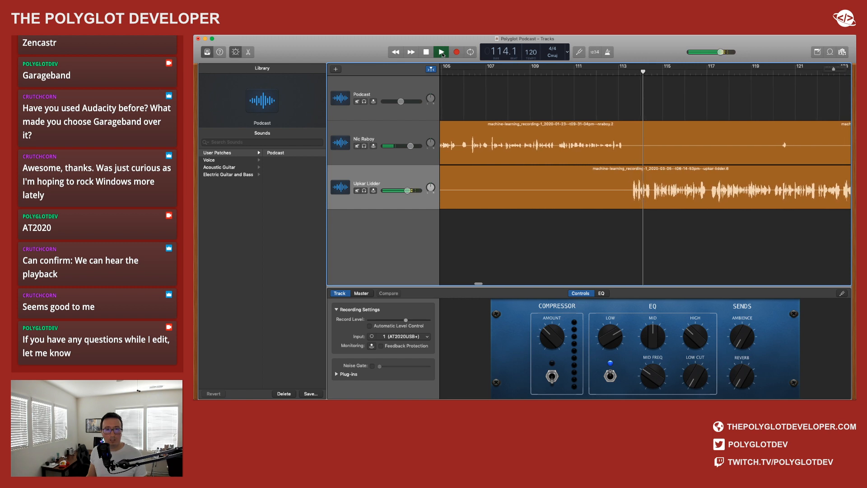
left_click(441, 52)
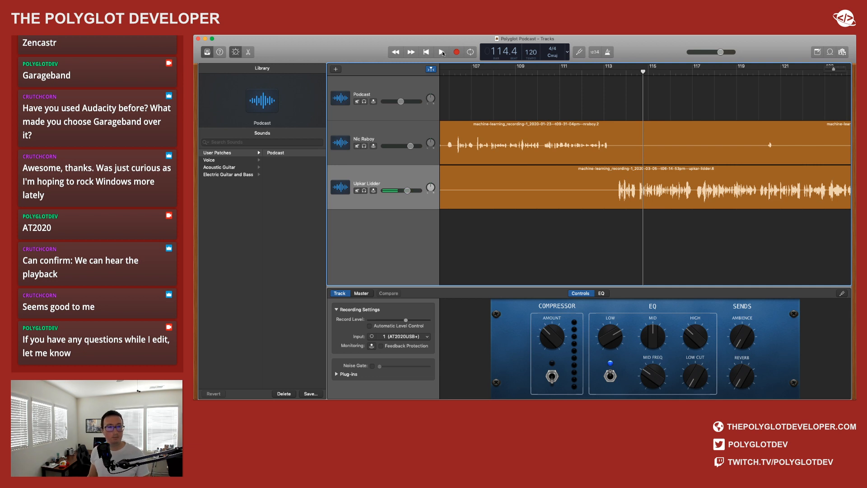
left_click(441, 52)
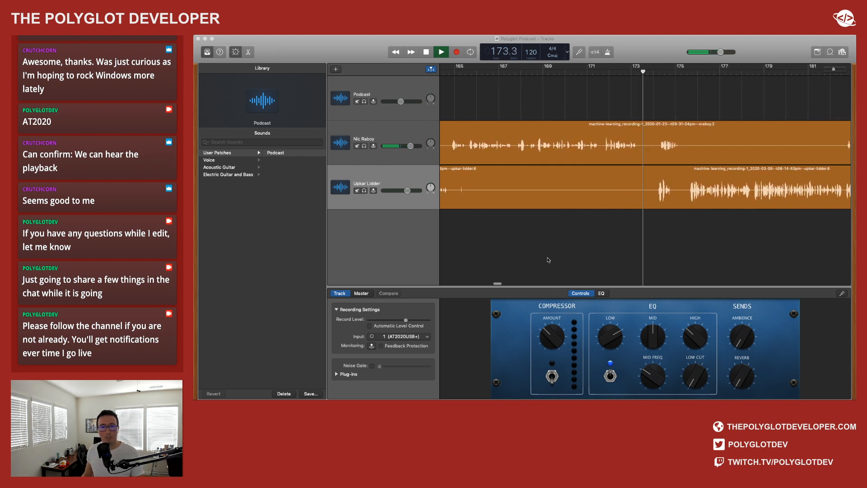
left_click(441, 52)
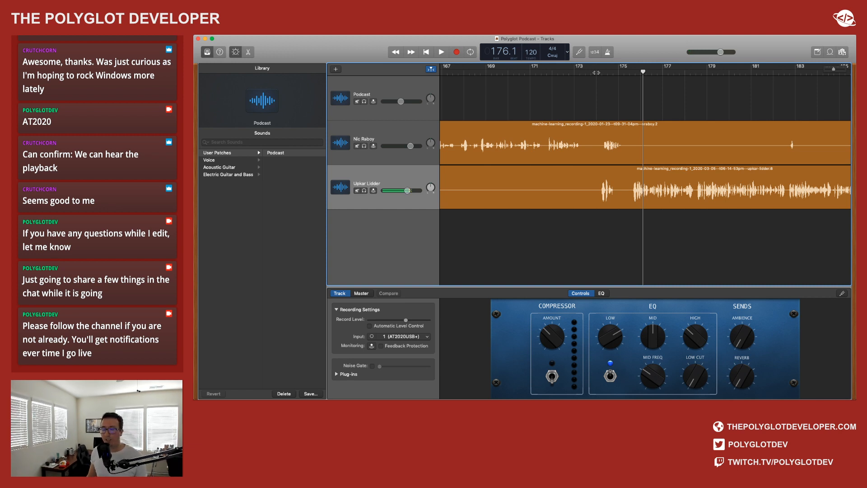
Step: Split the second and third tracks' recordings together at bar 173 beat 2, in the silence after the host's speech
left_click(596, 72)
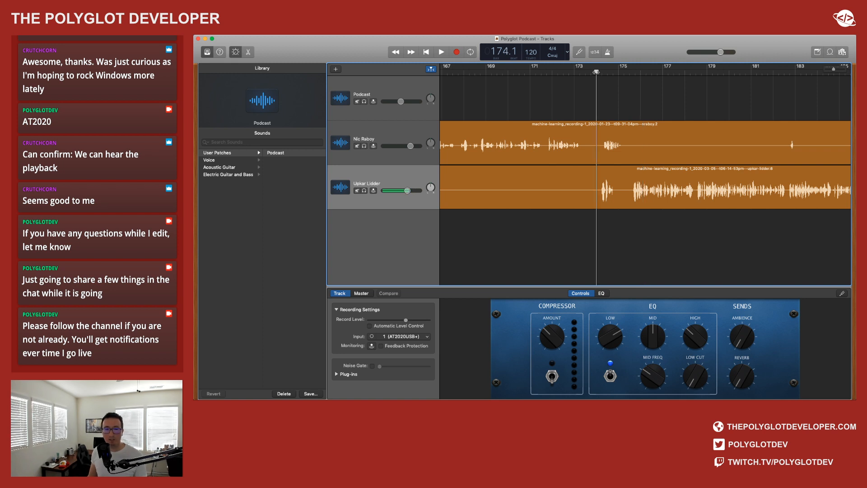
left_click(578, 72)
left_click_drag(577, 71, 582, 71)
left_click(591, 129)
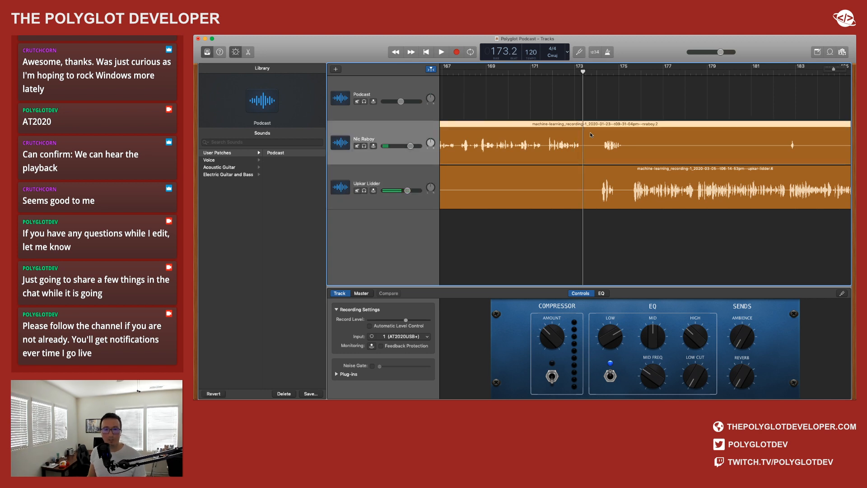
left_click(590, 176, "shift")
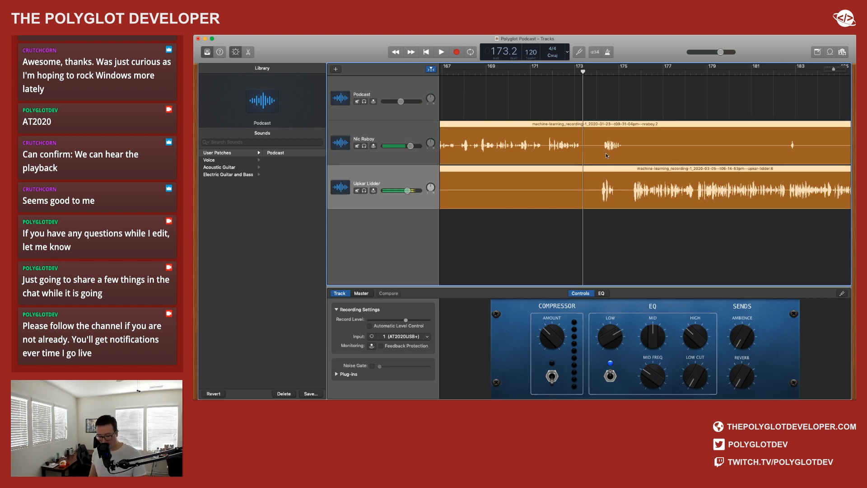
key("super+t")
Step: Split both recordings again at bar 174 beat 1, and delete the silent section between the cuts on both tracks
left_click(596, 72)
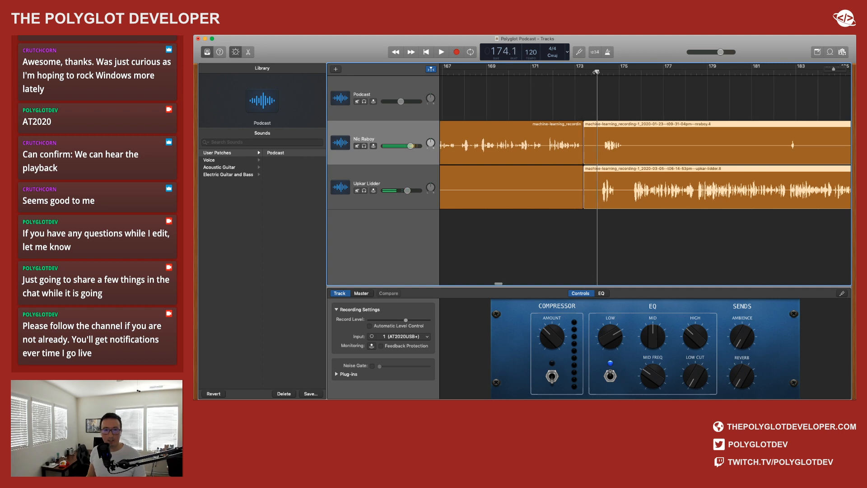
left_click(599, 71)
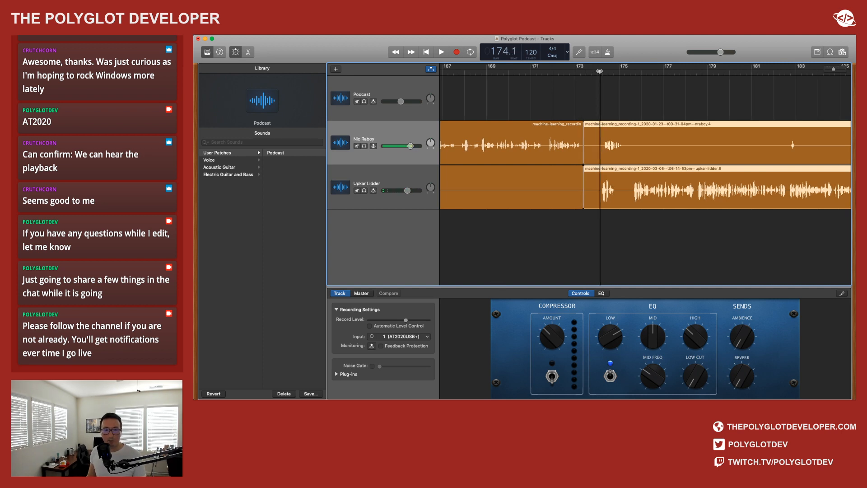
key("super+t")
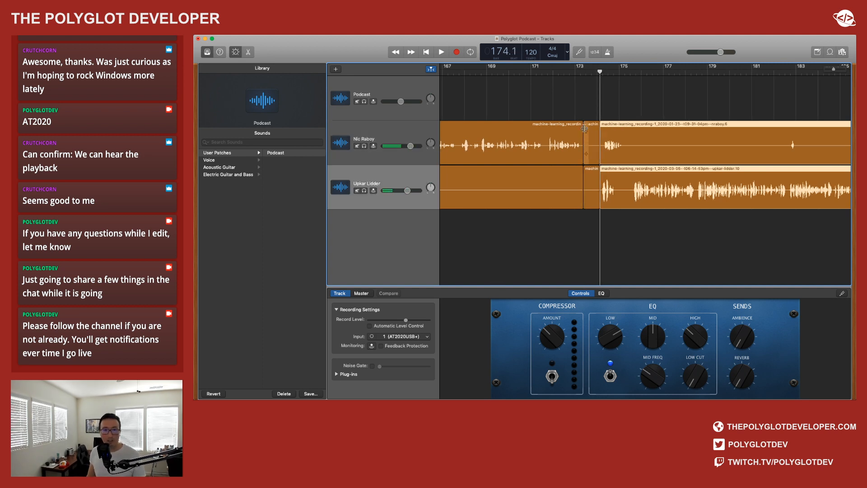
left_click(592, 132)
left_click(589, 183, "shift")
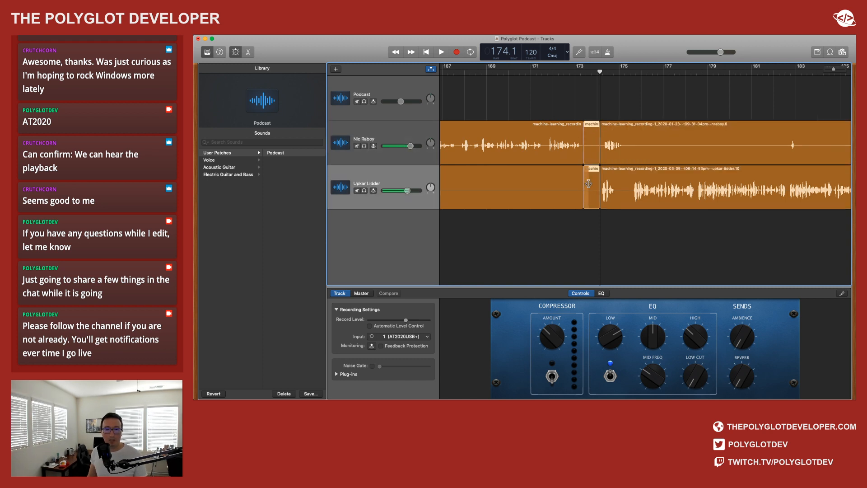
key("Delete")
Step: Move the remaining regions of the second and third tracks together to bar 173 beat 2, closing the gap
left_click(625, 134)
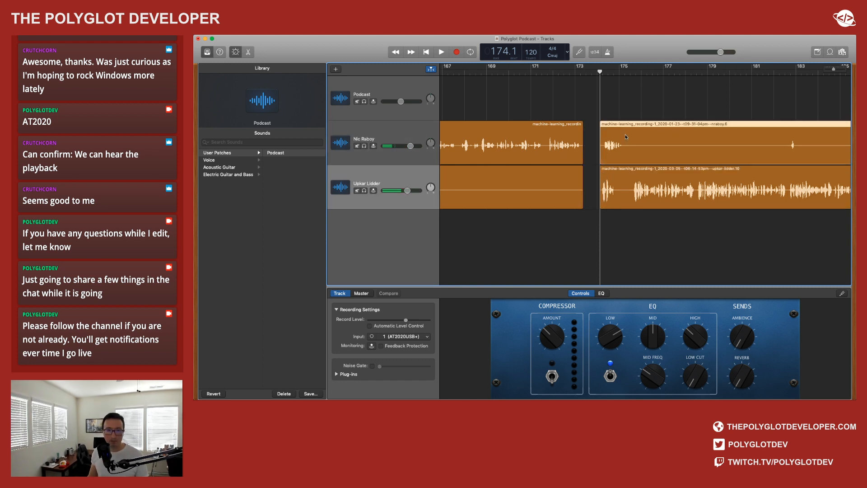
left_click(603, 194, "shift")
left_click_drag(657, 140, 645, 137)
left_click(654, 101)
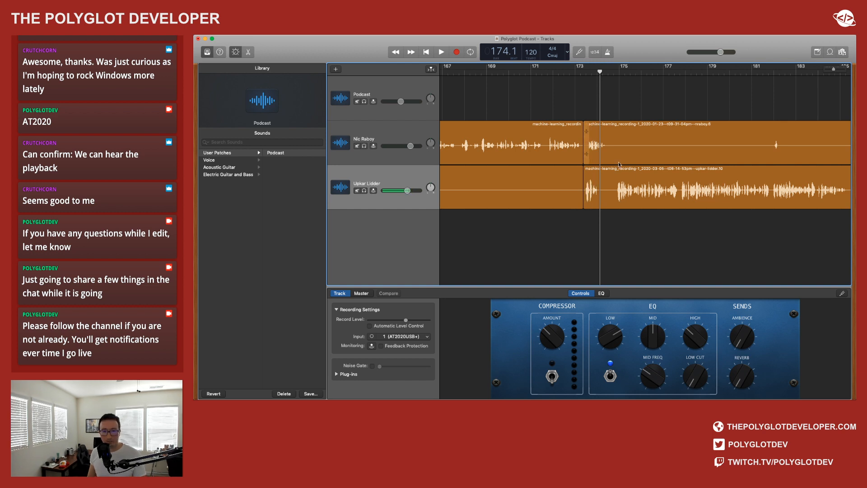
Step: Try splitting only the third track's recording at bar 174 beat 1, and undo the split
left_click(606, 177)
key("super+t")
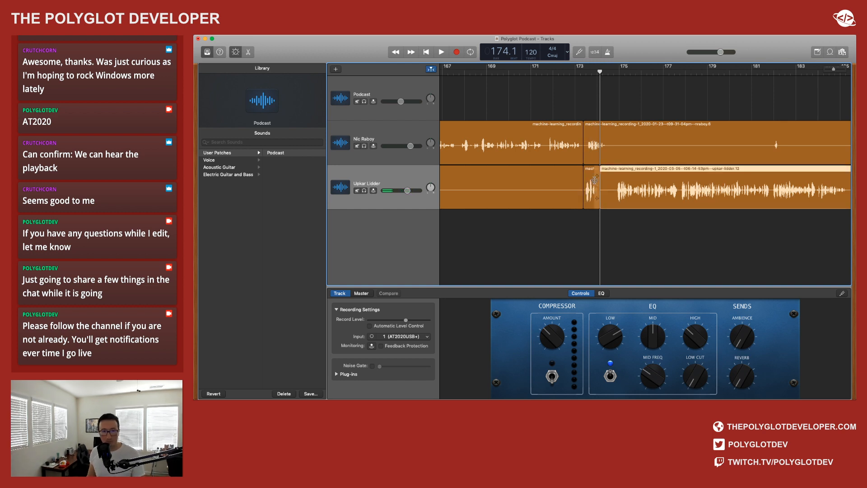
left_click(592, 178)
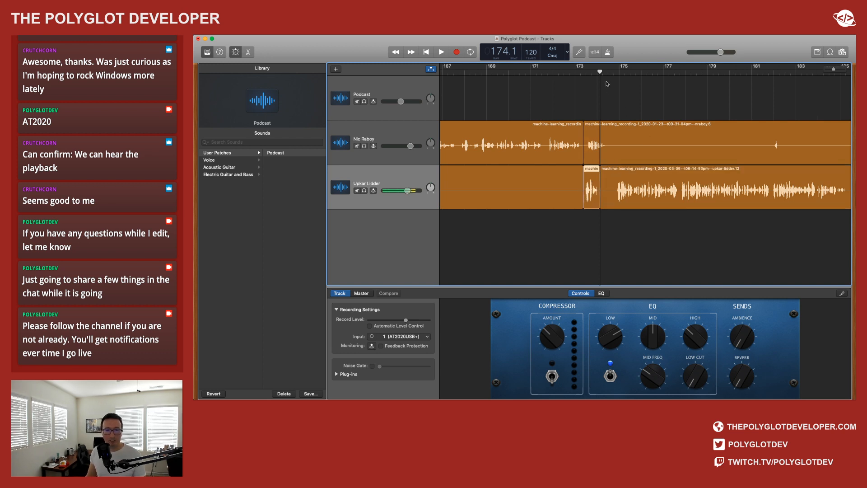
key("super+z")
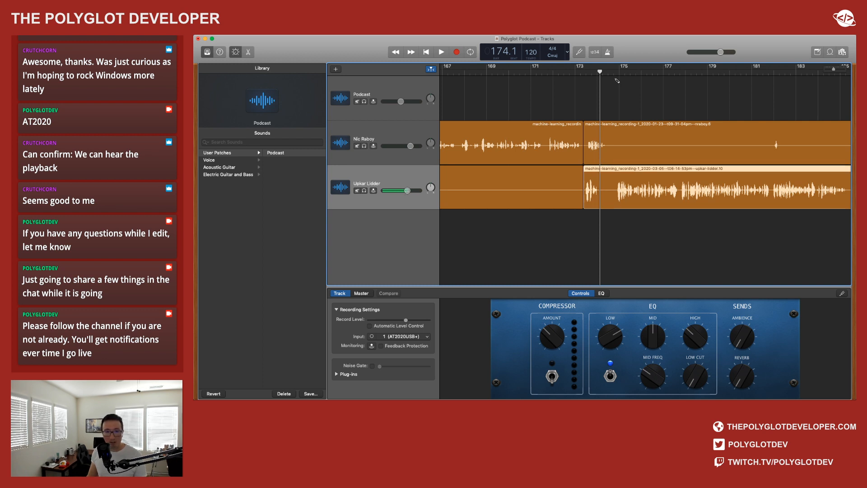
Step: Split the second and third tracks' recordings together at bar 174 beat 2, just after the short overlapping remarks
left_click(619, 71)
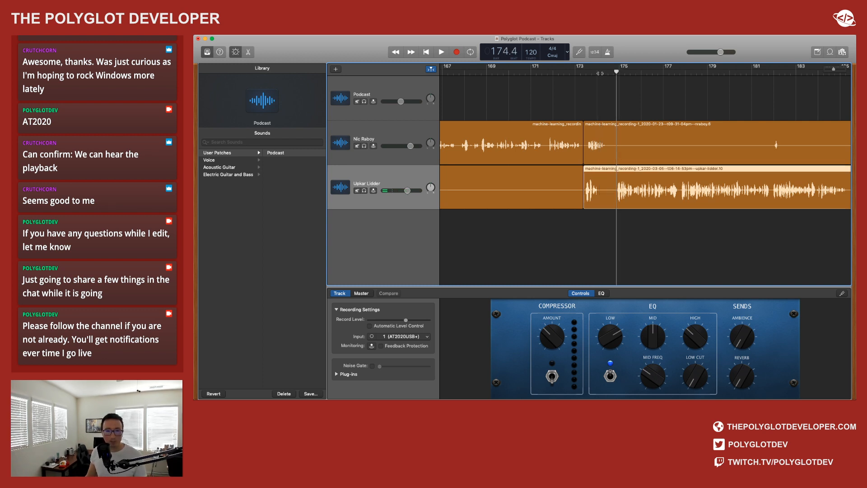
left_click(602, 71)
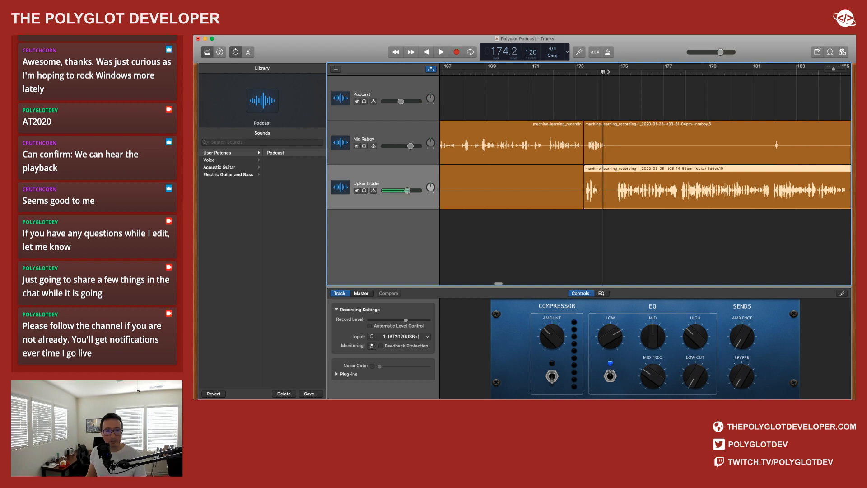
left_click_drag(604, 71, 605, 71)
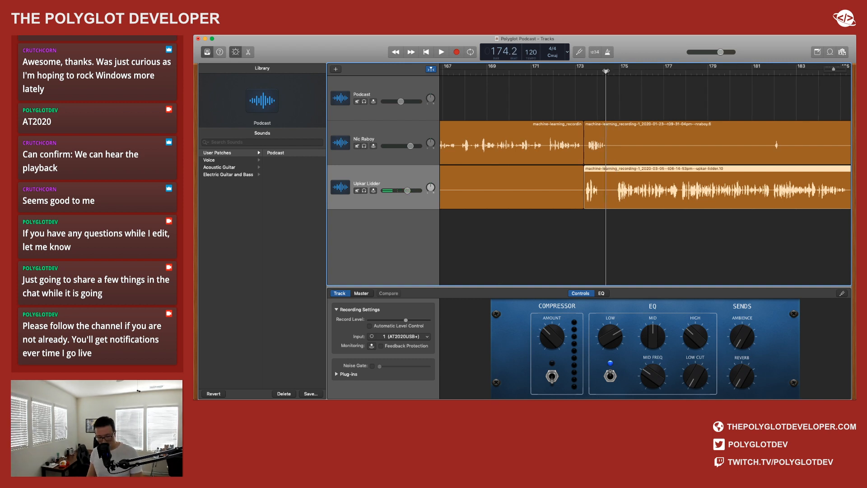
key("super+t")
key("super+z")
left_click(617, 137, "shift")
key("super+t")
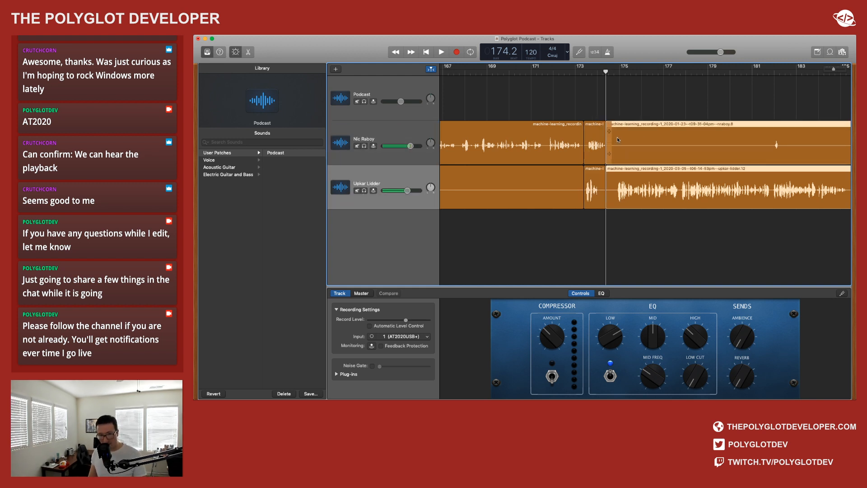
Step: Split both recordings at bar 174 beat 4, just before speech resumes, and delete the silent section between the cuts
left_click(617, 72)
scroll(617, 72, "left", 1)
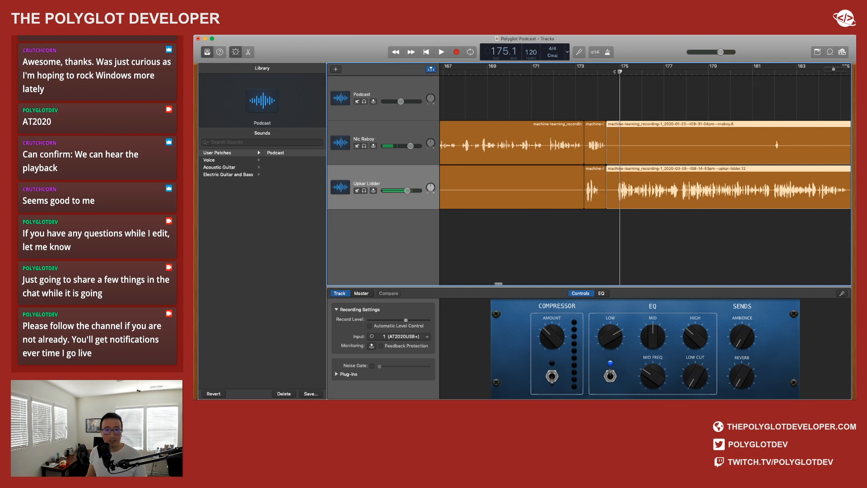
left_click_drag(619, 71, 616, 70)
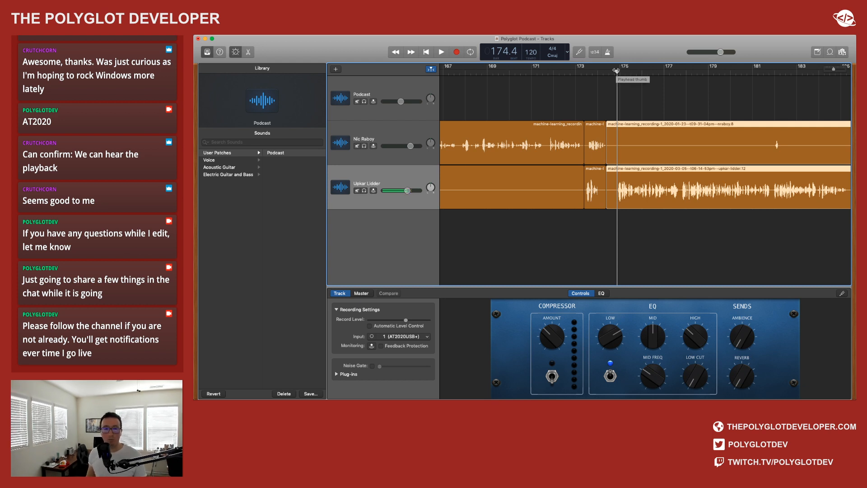
key("super+t")
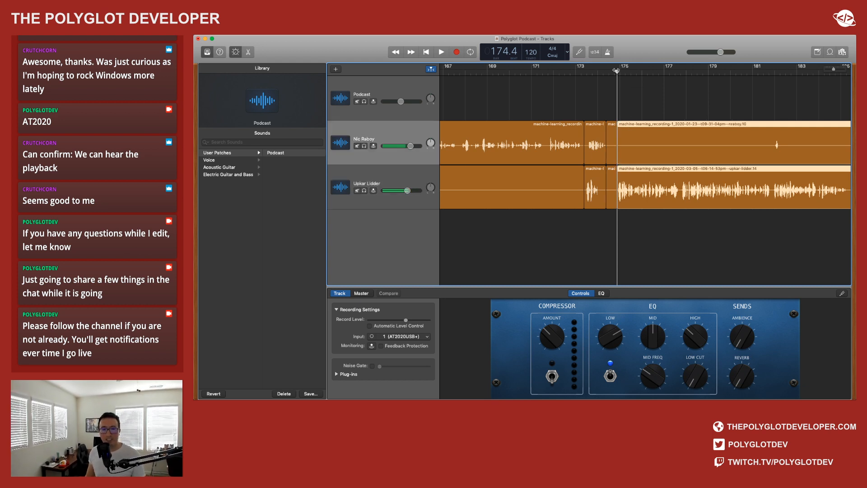
left_click(612, 139)
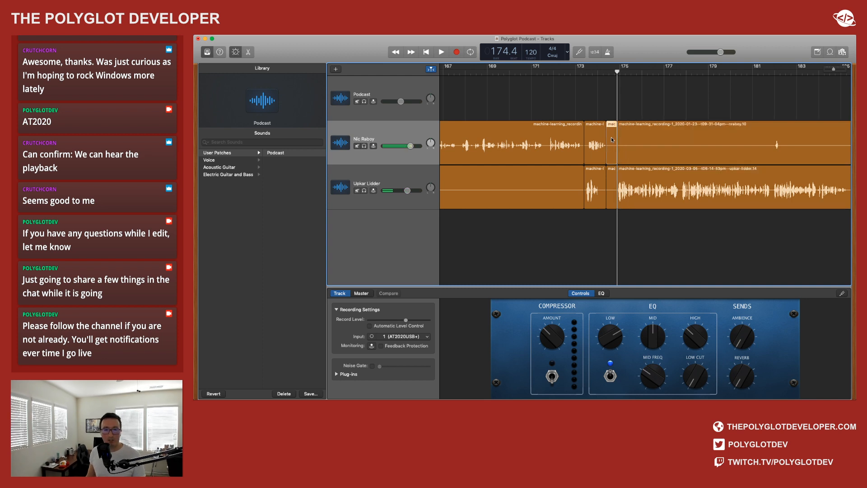
left_click(612, 177, "shift")
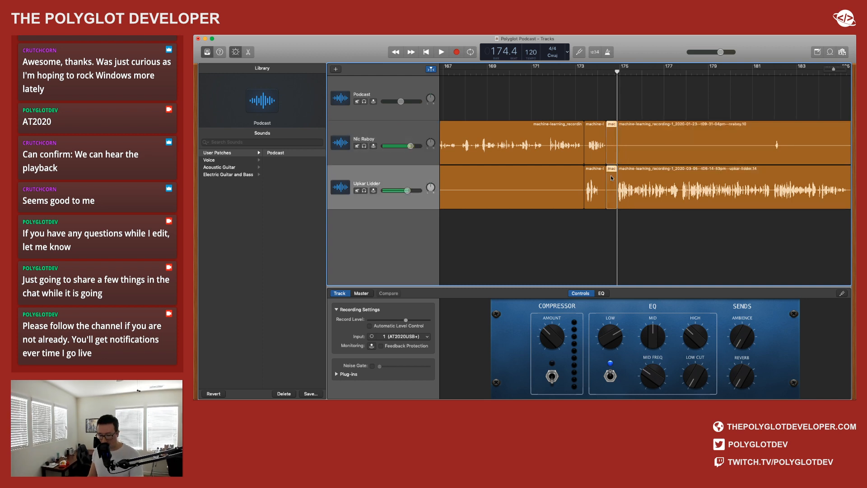
key("Delete")
Step: Move the remaining regions of the second and third tracks together to bar 174 beat 3, narrowing the gap
left_click(660, 134)
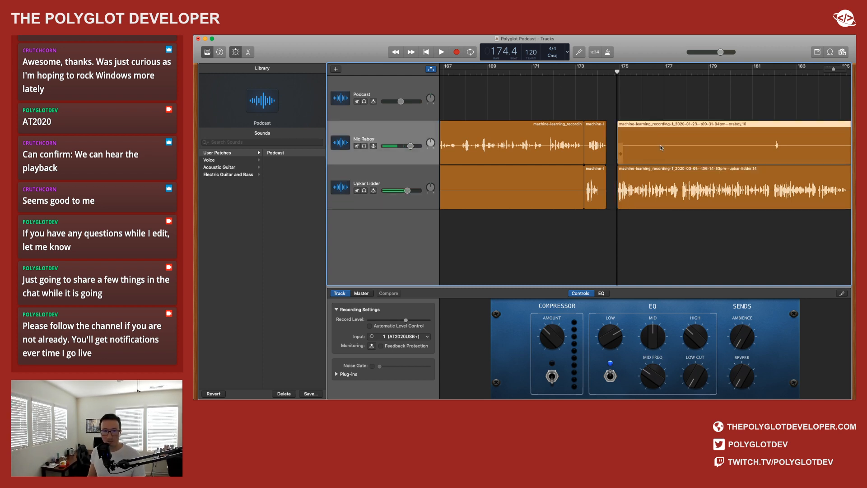
left_click(672, 181, "shift")
left_click_drag(672, 180, 664, 179)
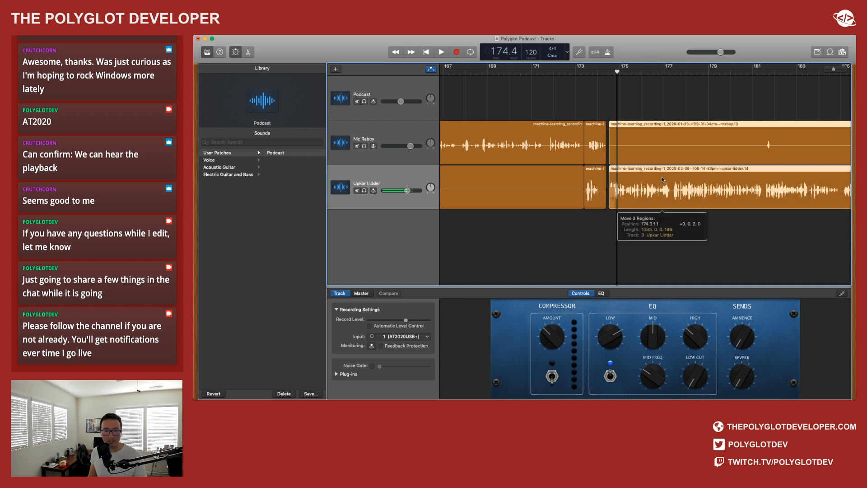
Step: Delete the third track's short overlapping clip at bar 173 beat 2, and replay the edit from bar 171 beat 3
left_click(595, 177)
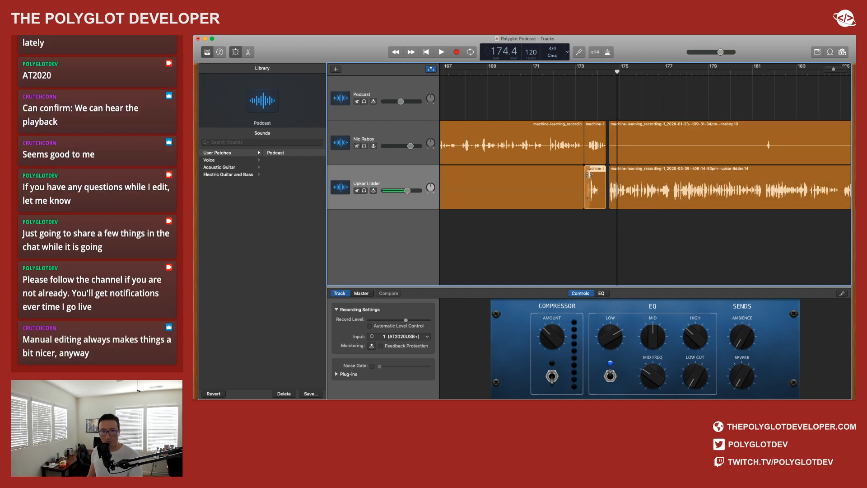
key("Delete")
left_click(543, 73)
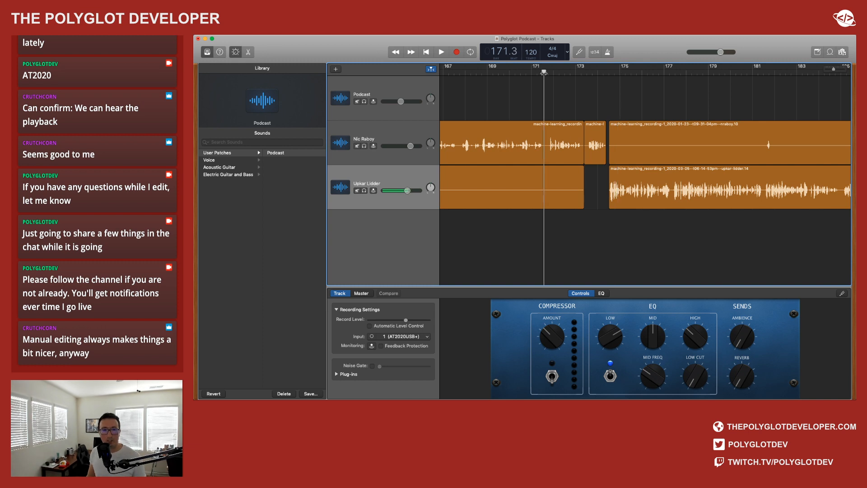
left_click(442, 52)
scroll(638, 245, "left", 1)
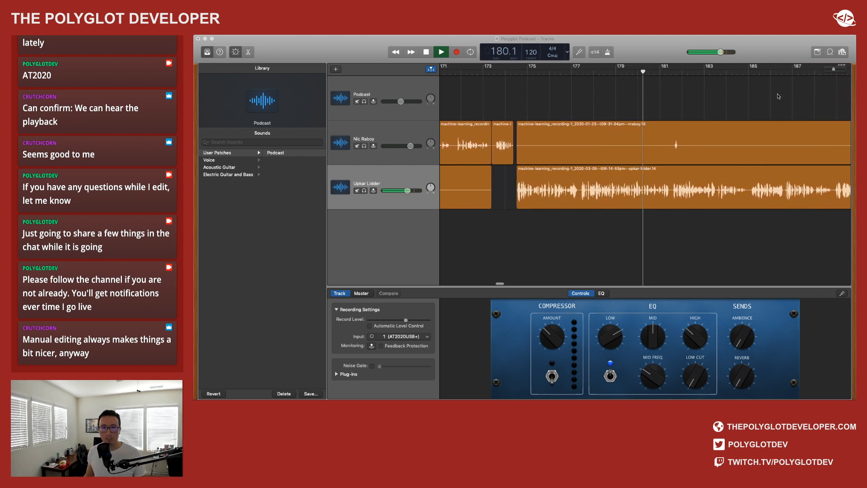
Step: Listen through both voice tracks from about bar 180 to bar 290 beat 3, checking for overlaps and long gaps
left_click(848, 86)
key("super+Tab")
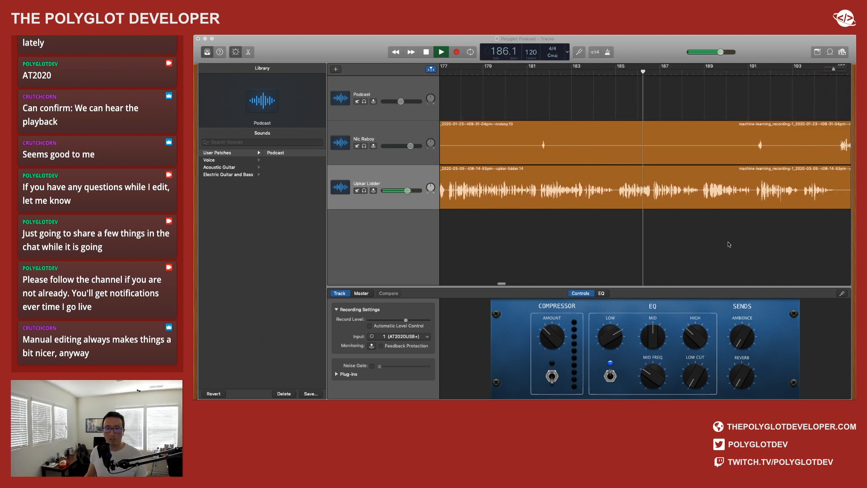
left_click(762, 51)
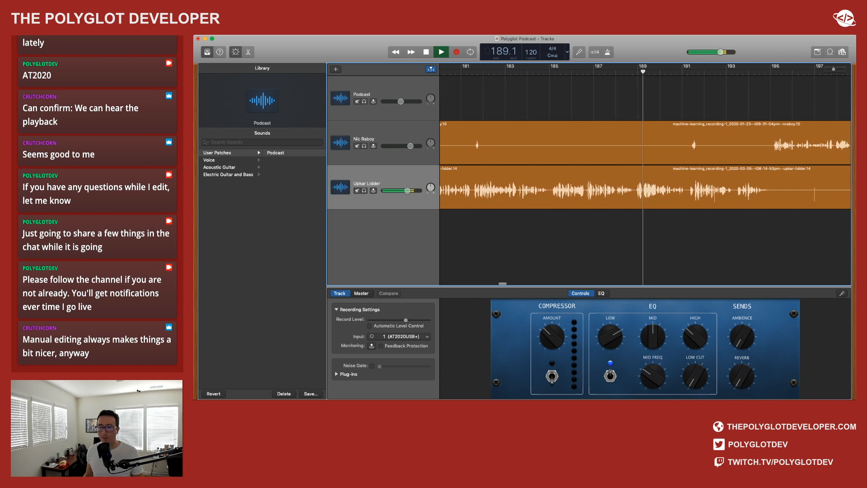
key("super+Tab")
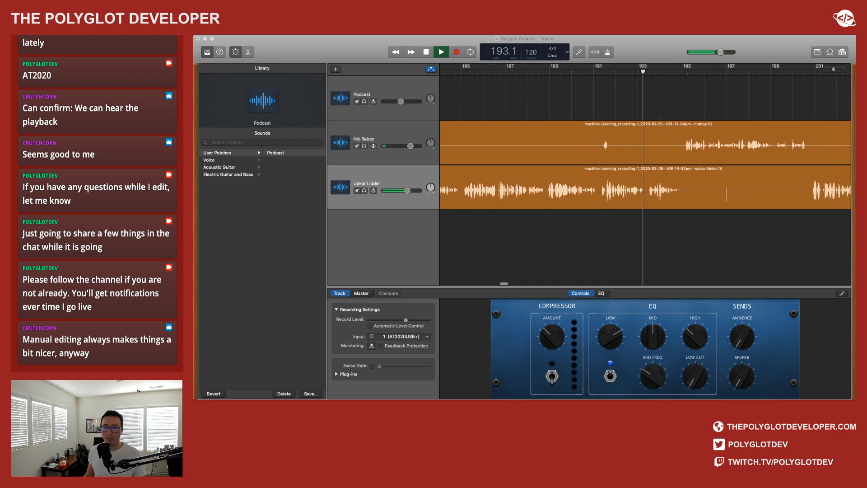
left_click(618, 210)
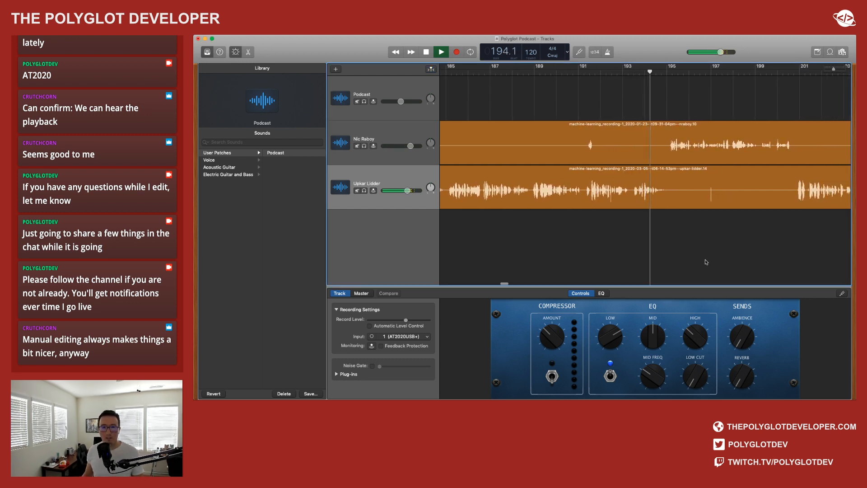
left_click(441, 53)
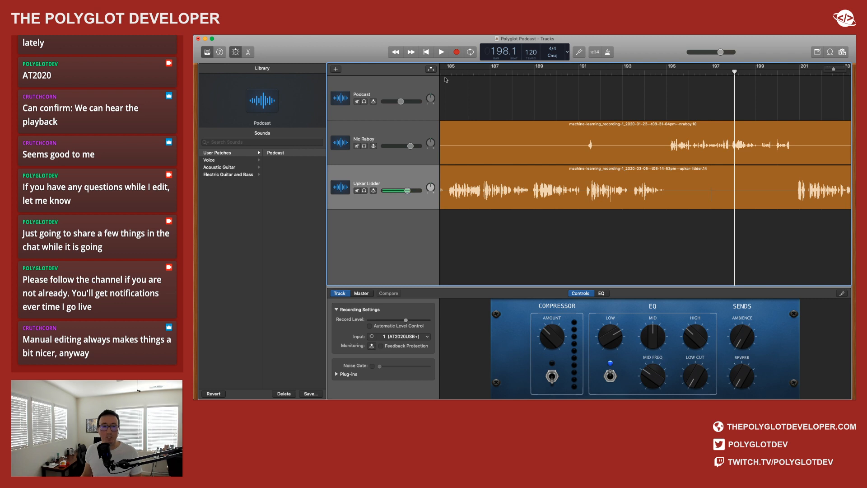
left_click(441, 52)
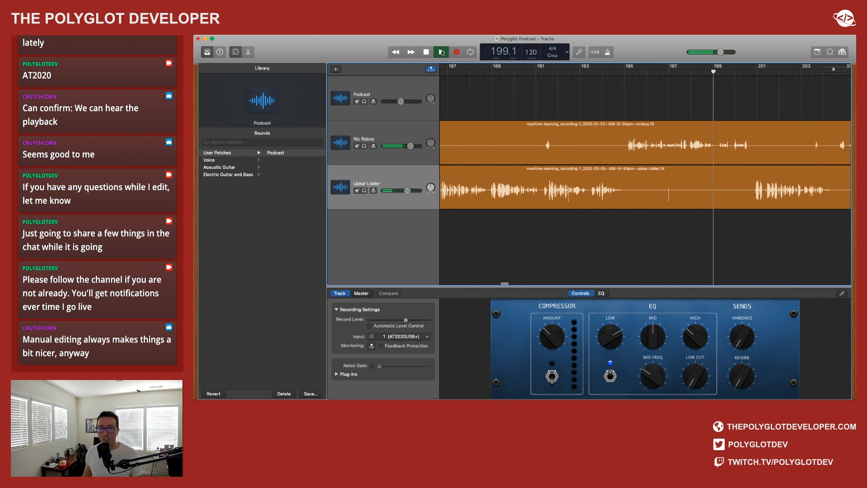
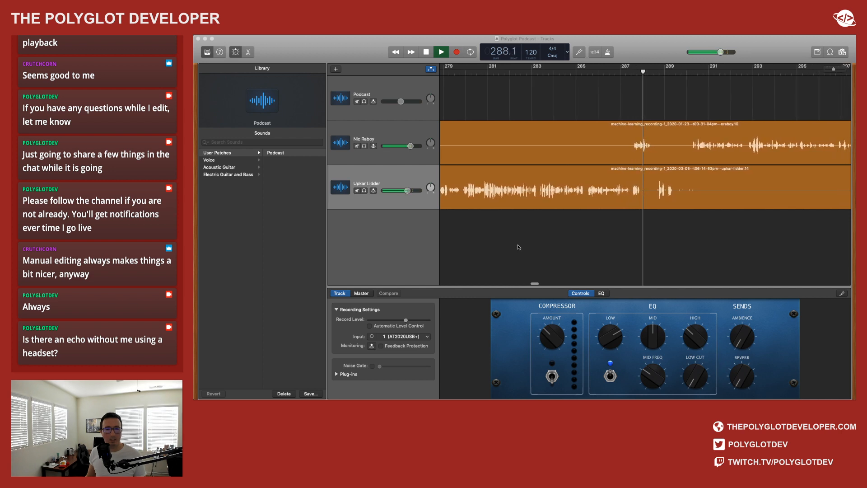
left_click(426, 53)
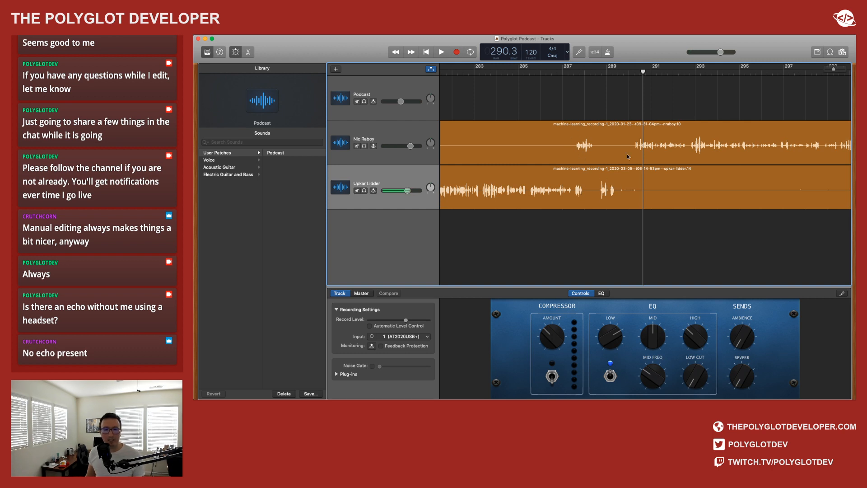
Step: Split the second and third tracks' recordings together at bar 289 beat 3, just after the third track's short remark
left_click(607, 71)
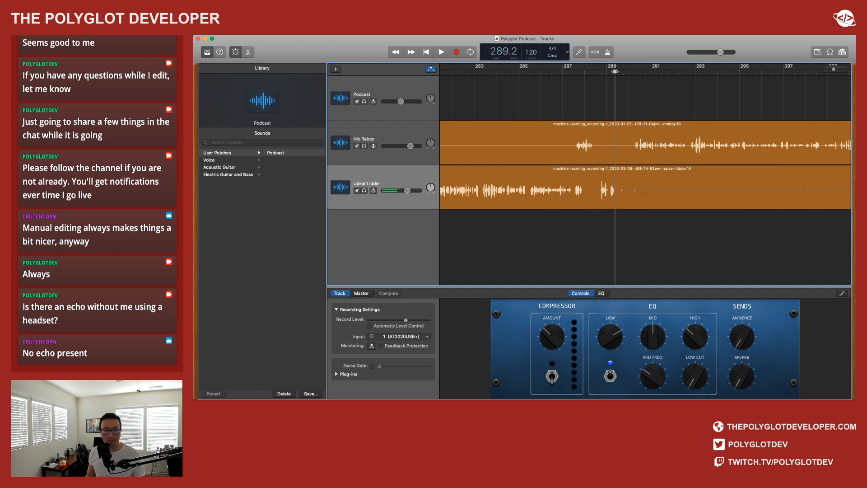
left_click(627, 134)
left_click(627, 179, "shift")
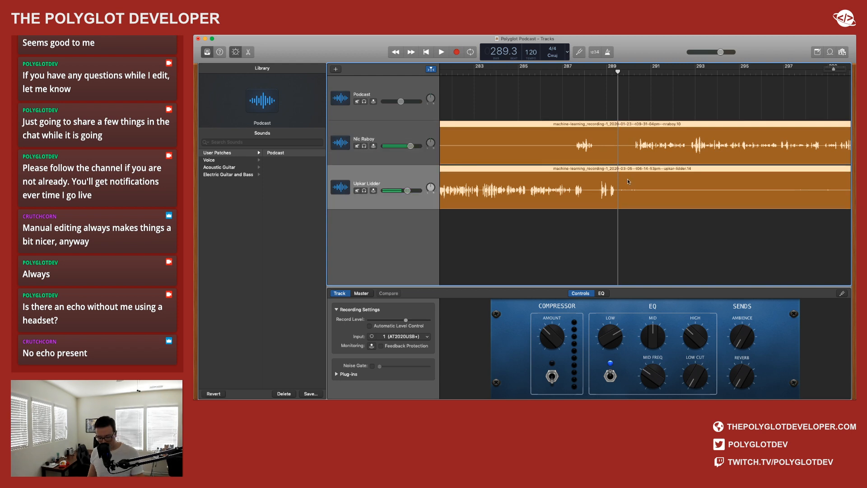
key("super+t")
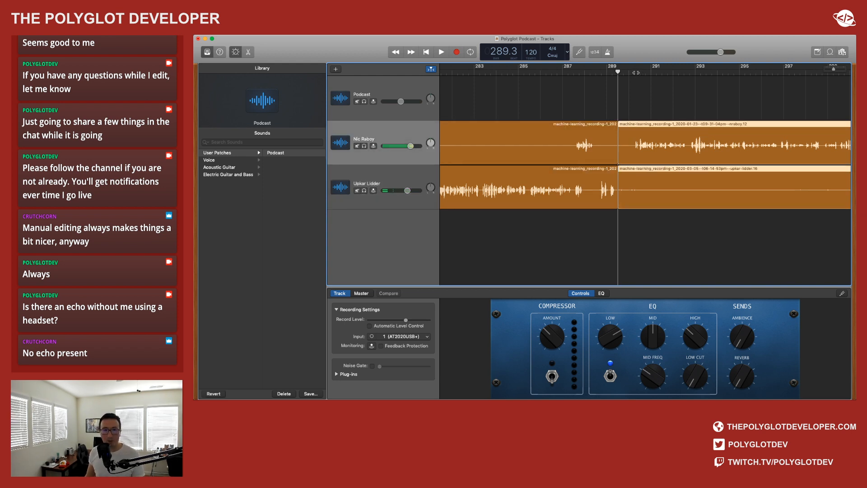
Step: Split both recordings again at bar 290 beat 1, just before speech resumes, and delete the silent section between the cuts
left_click(634, 72)
left_click_drag(634, 73, 632, 73)
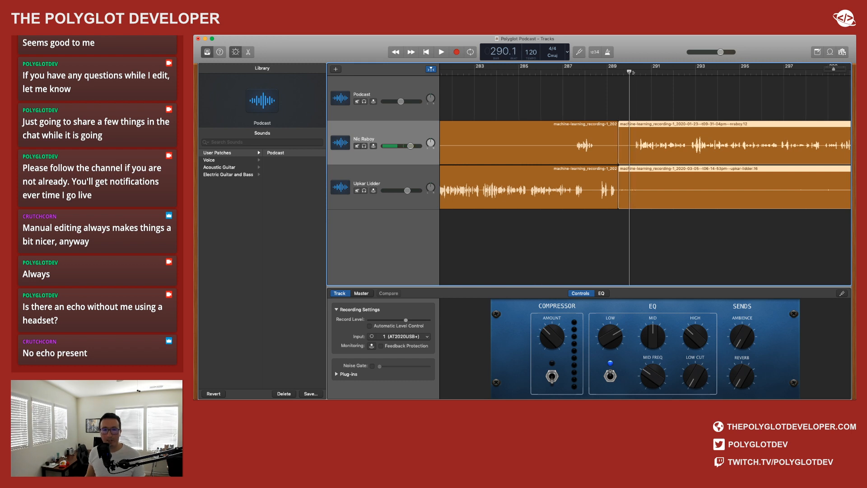
left_click(632, 72)
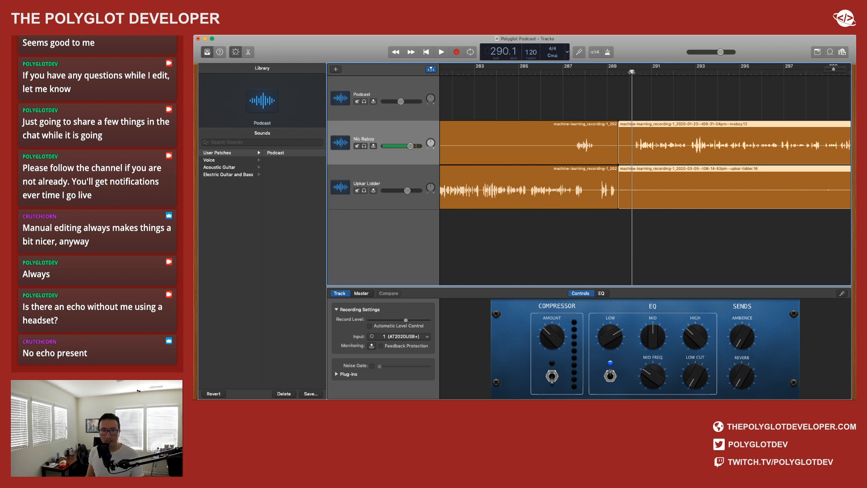
key("super+t")
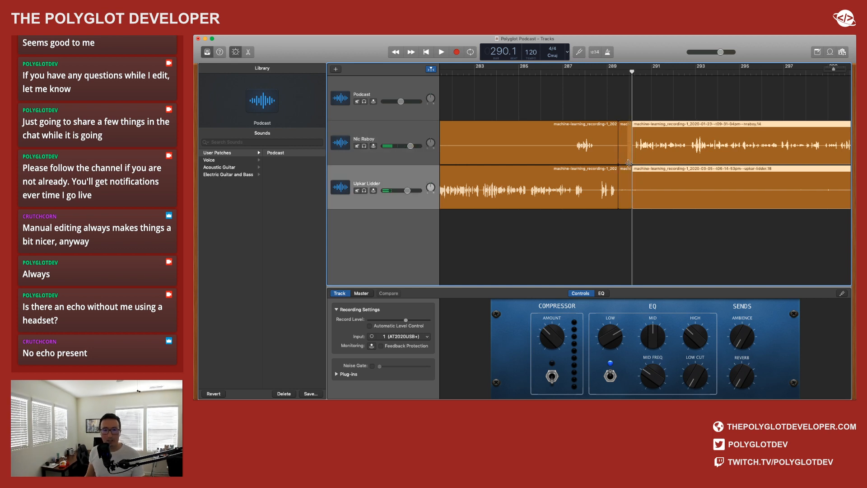
left_click(625, 139)
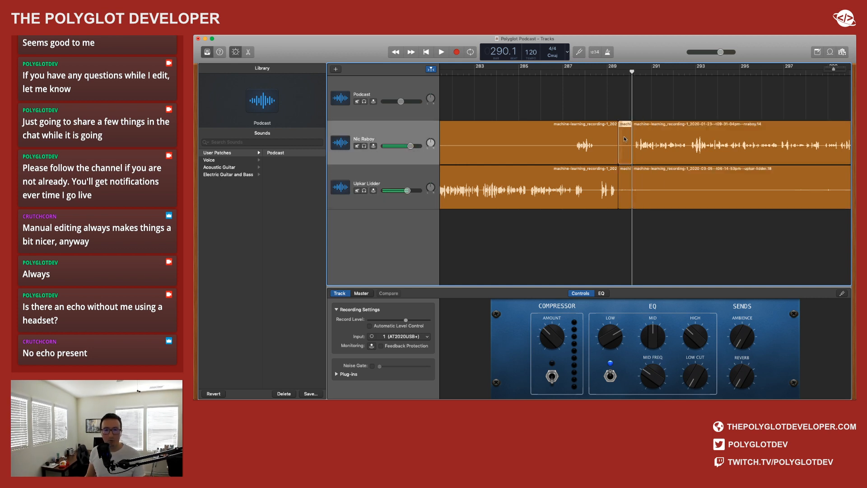
left_click(625, 181)
key("Delete")
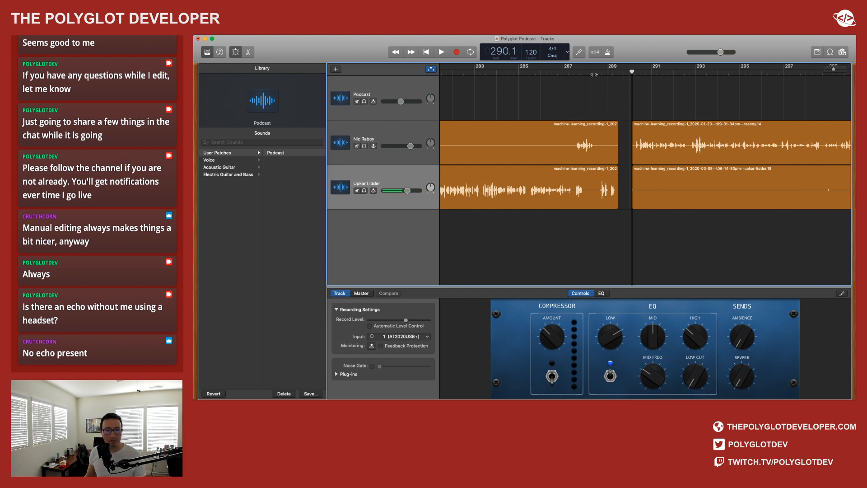
Step: Split the second track at bar 287 beat 3, before the overlapping remark, and shift that short clip about 1.5 beats later
left_click(578, 74)
left_click(574, 73)
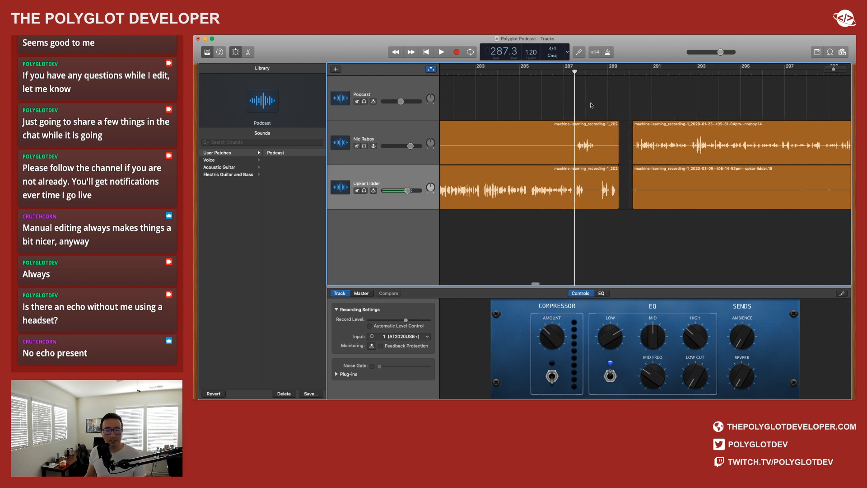
left_click(589, 131)
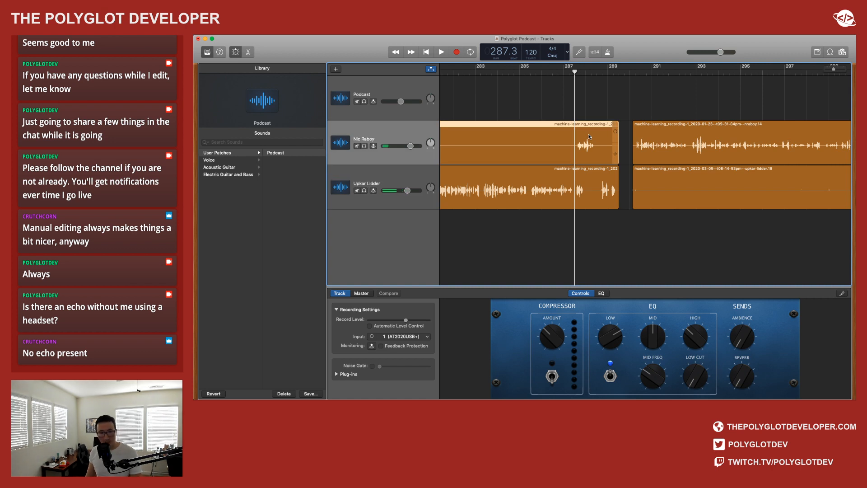
key("super+t")
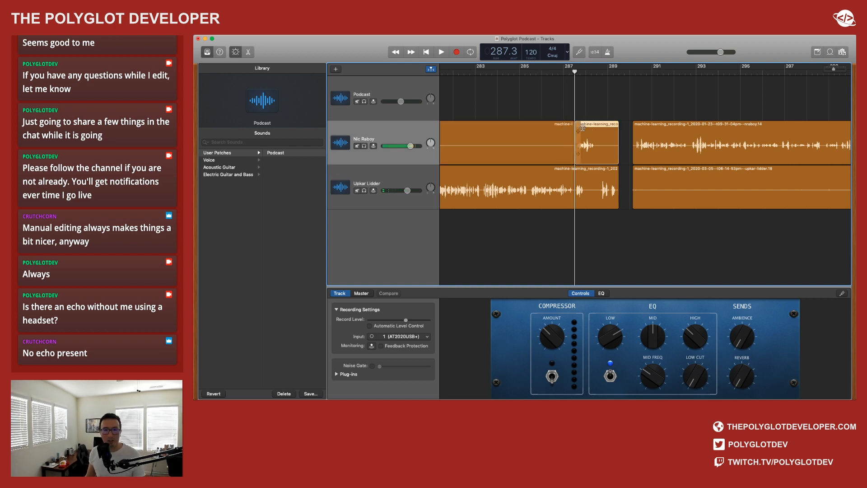
left_click_drag(598, 140, 608, 138)
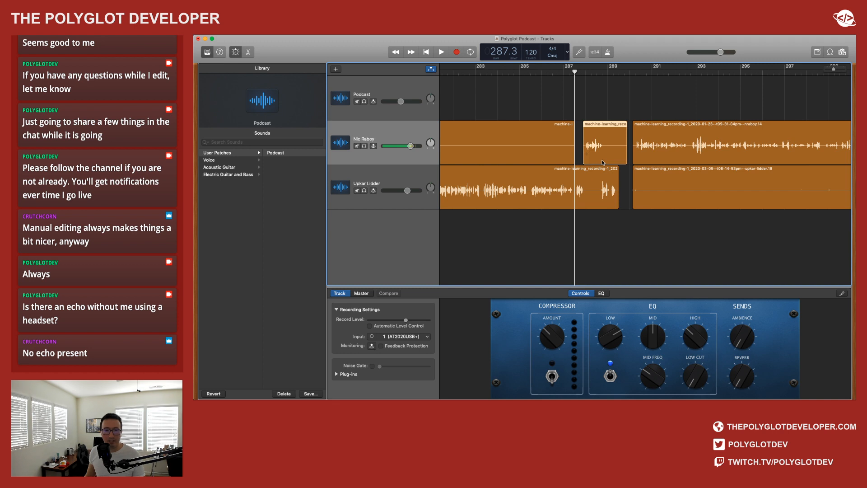
Step: Move the remaining regions of both tracks earlier together to meet the shifted clip's end, and replay the edit from bar 285 beat 3
left_click(663, 143)
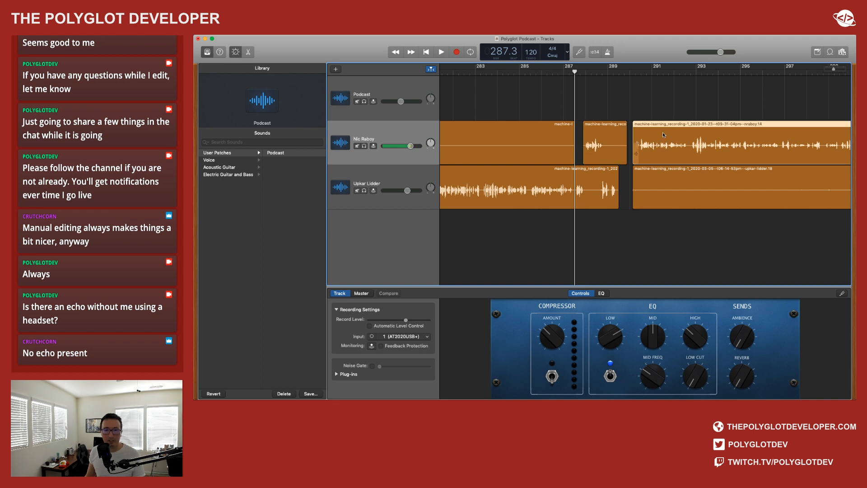
left_click(660, 178, "shift")
left_click_drag(681, 183, 675, 183)
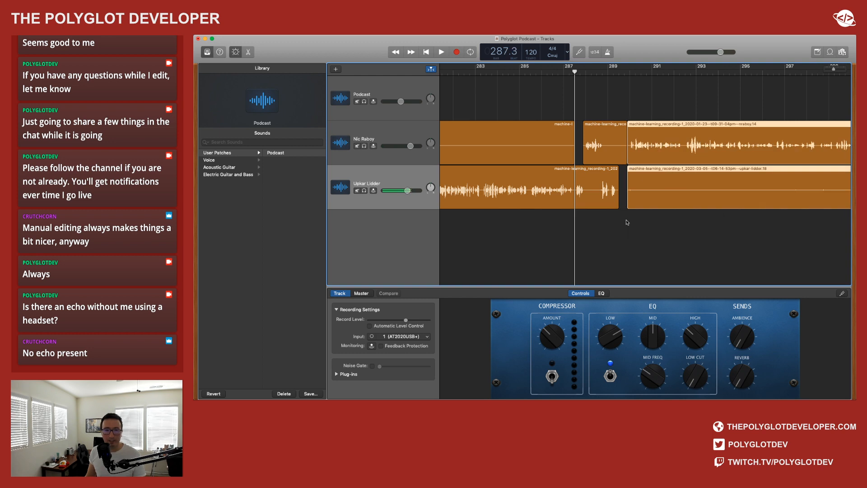
left_click(627, 213)
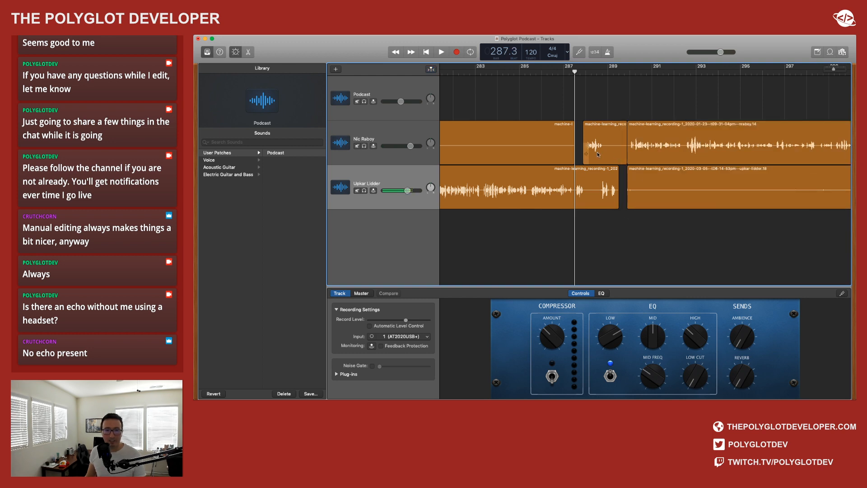
left_click(532, 73)
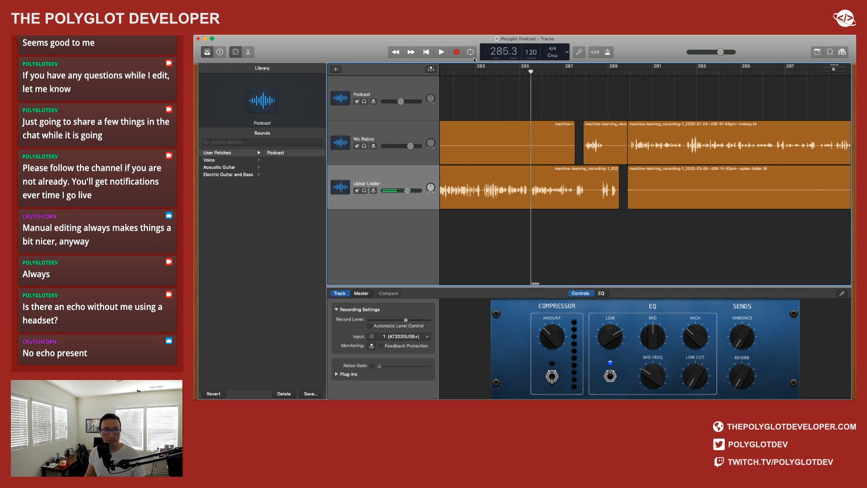
key("space")
scroll(497, 228, "left", 1)
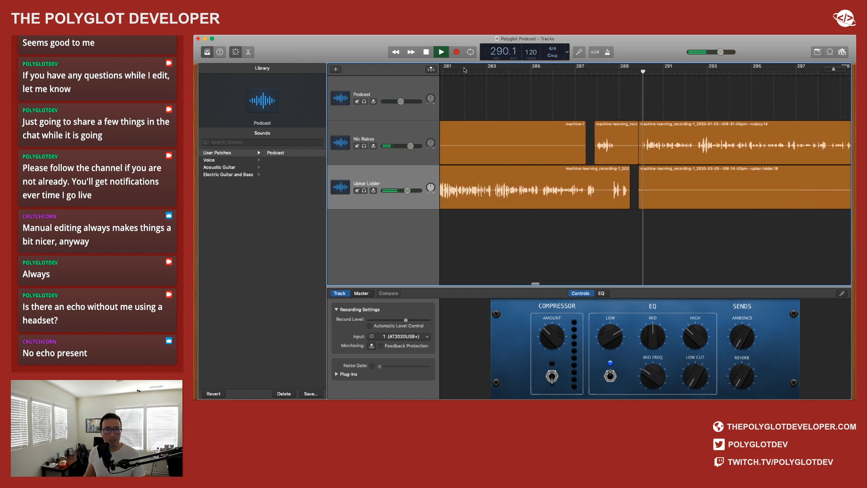
key("space")
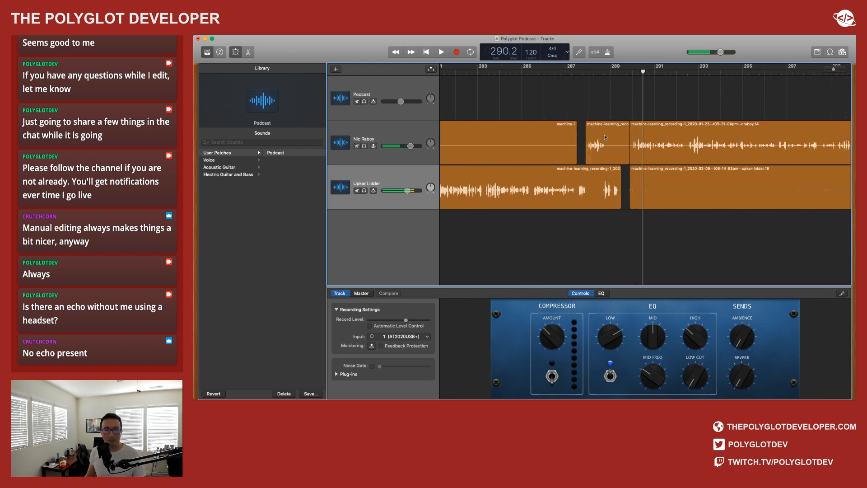
Step: Trim the end of the second track's short clip back to bar 289 beat 3, matching the third track's cut
left_click(621, 86)
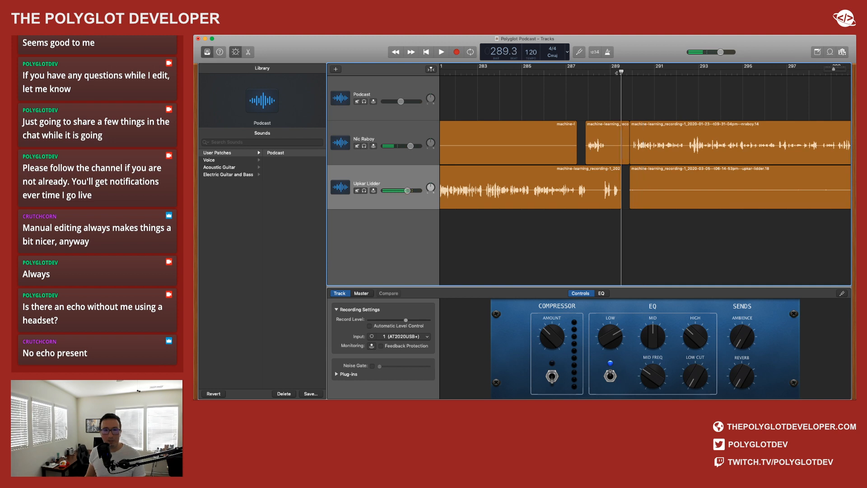
left_click(615, 130)
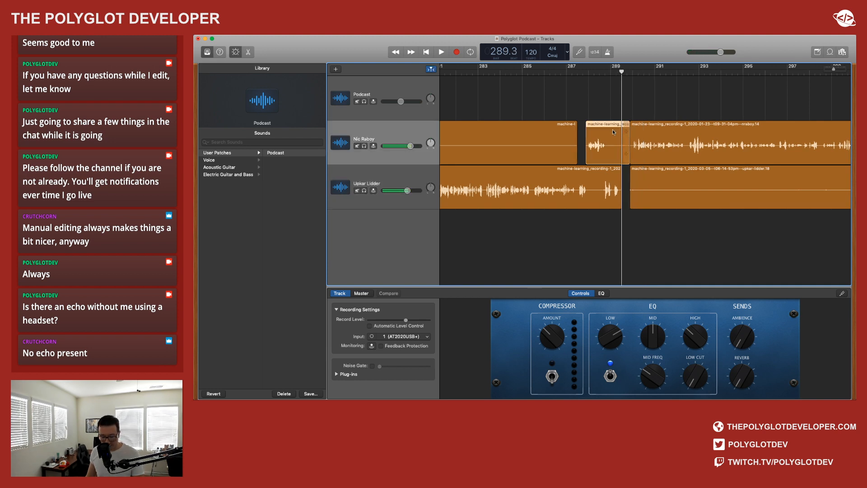
left_click_drag(629, 126, 622, 125)
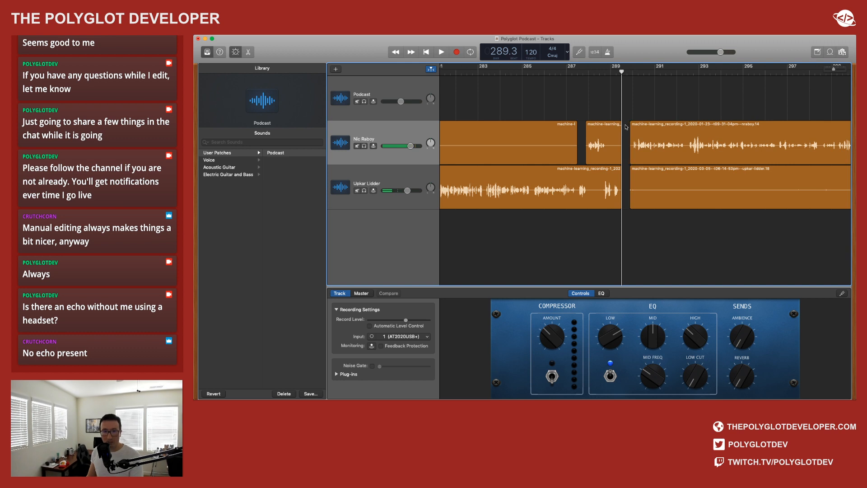
Step: Move the remaining regions of the second and third tracks together to bar 289 beat 3, closing the gap
left_click(664, 133)
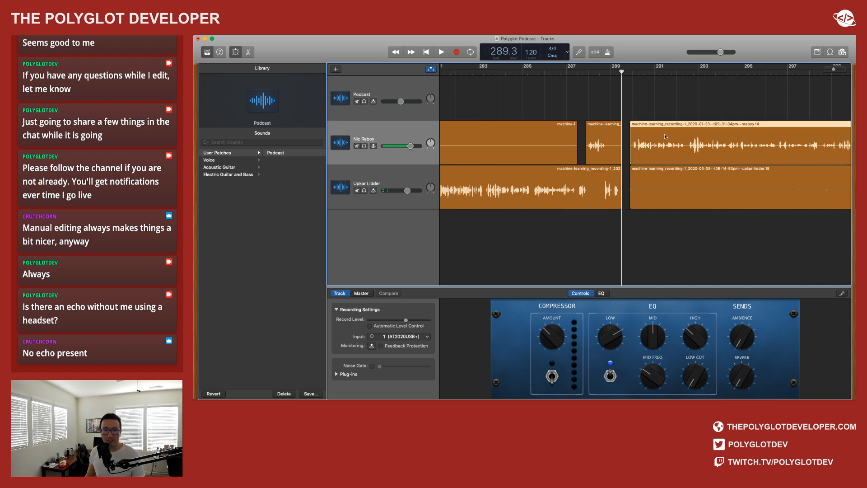
left_click(666, 181, "shift")
left_click_drag(704, 181, 697, 181)
left_click(674, 253)
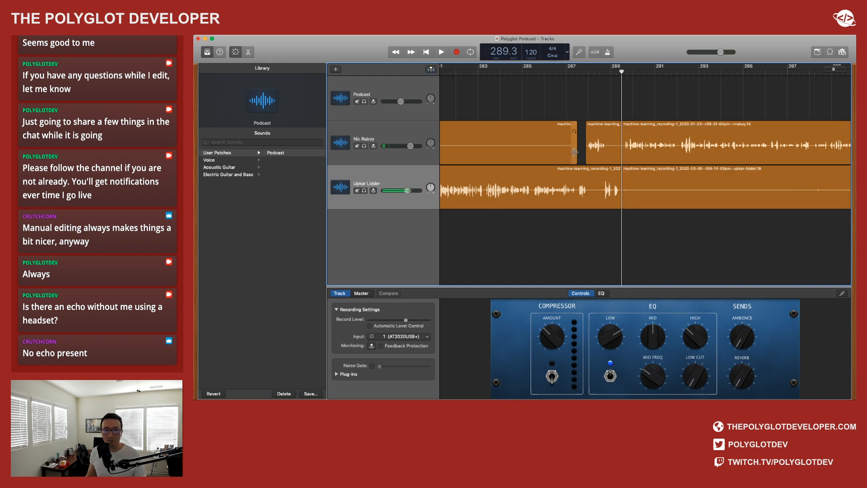
Step: Replay the edit from bar 288 beat 1 and listen on through both tracks to about bar 335
left_click(590, 72)
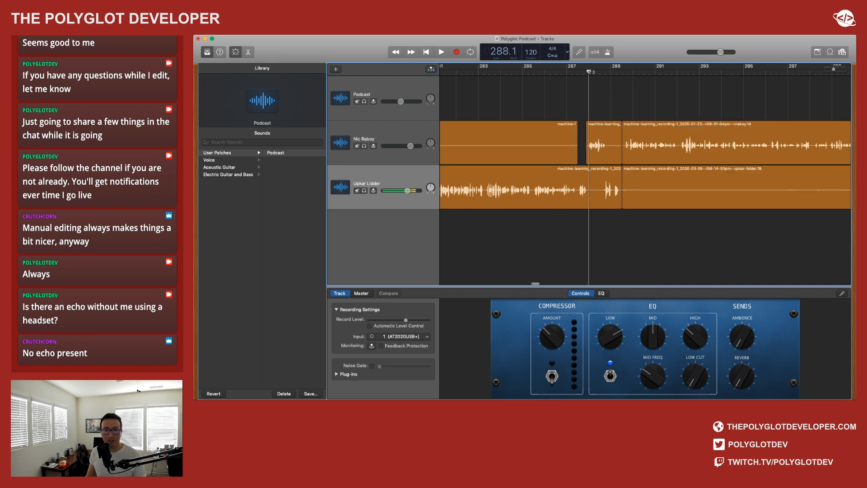
left_click(441, 52)
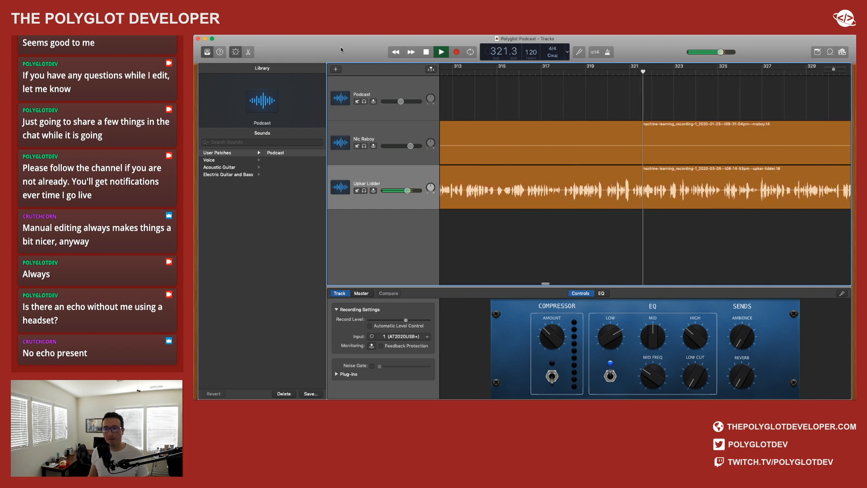
left_click(439, 53)
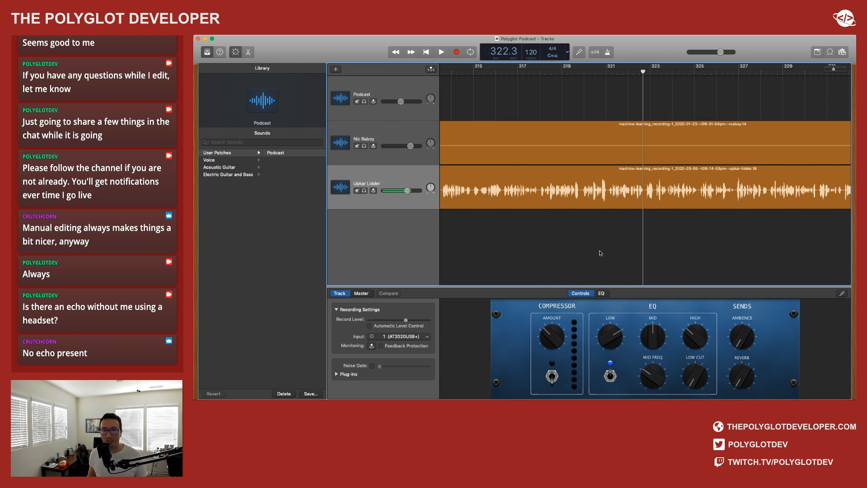
left_click(442, 53)
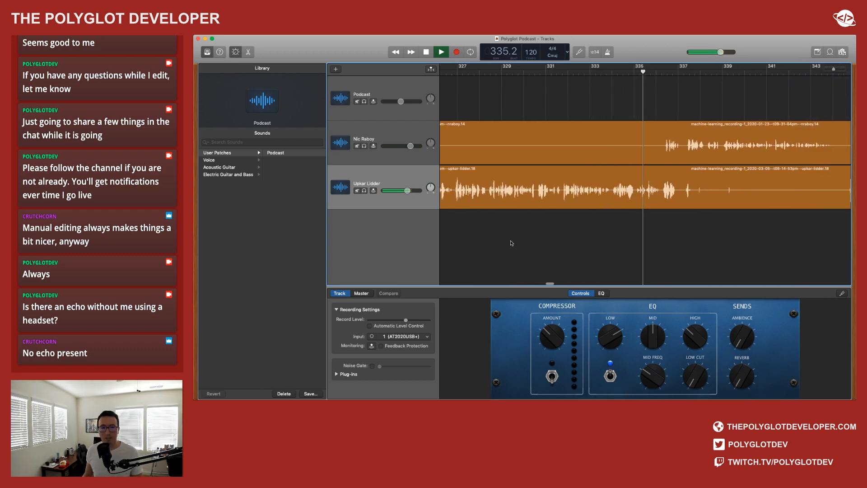
Step: Split the second track at bar 336 beat 2 and bar 337 beat 2, and delete the piece between the cuts
left_click(426, 53)
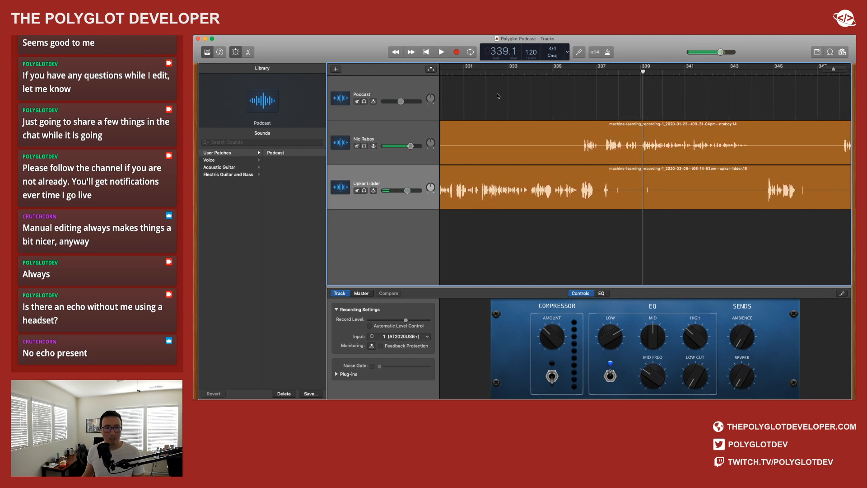
left_click(572, 71)
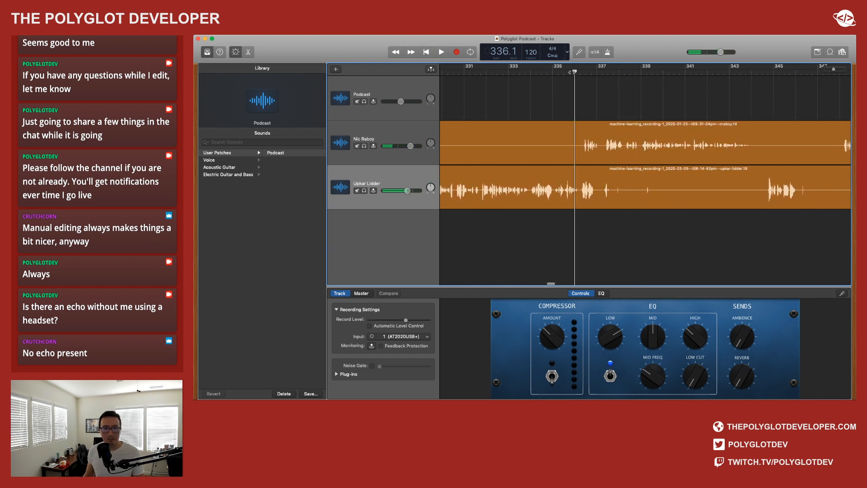
left_click_drag(574, 71, 579, 71)
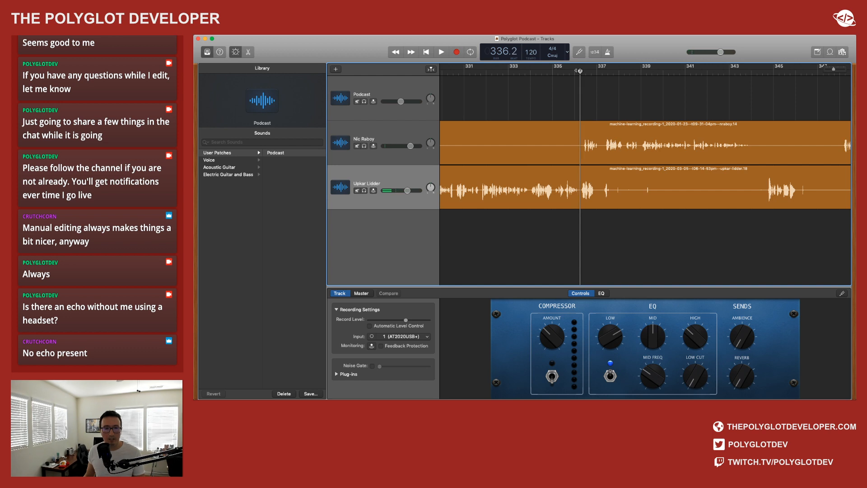
left_click(597, 130)
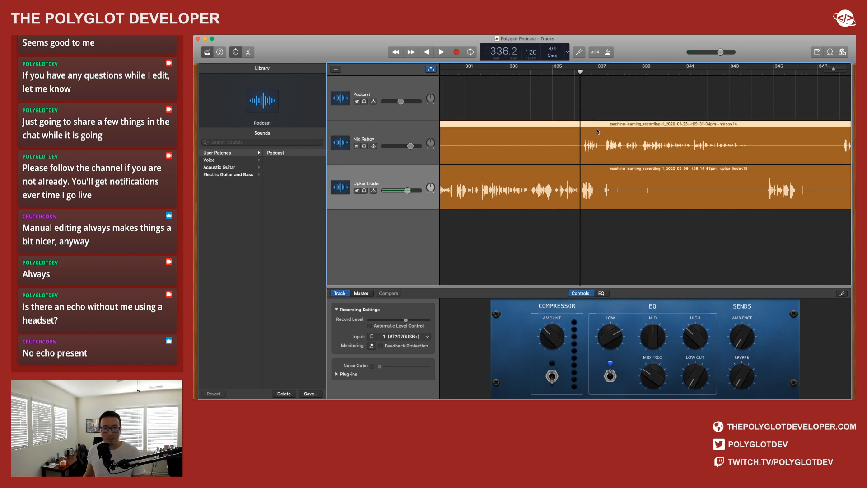
key("super+t")
left_click(597, 71)
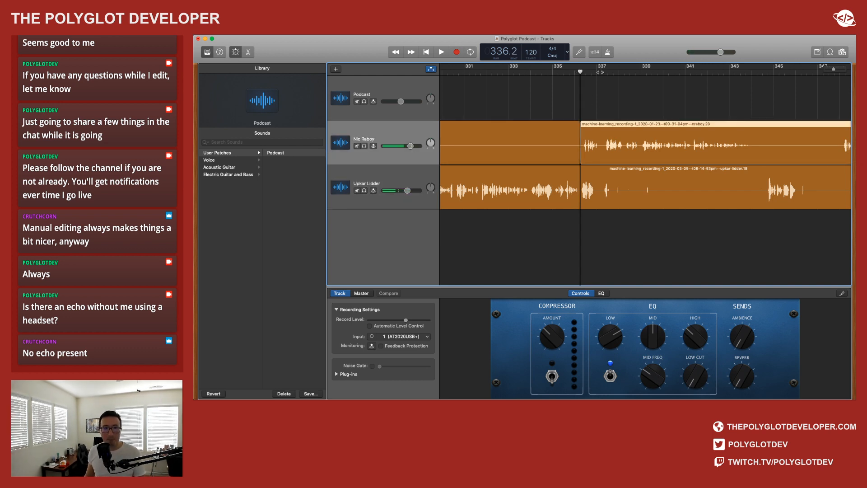
left_click_drag(597, 72, 603, 71)
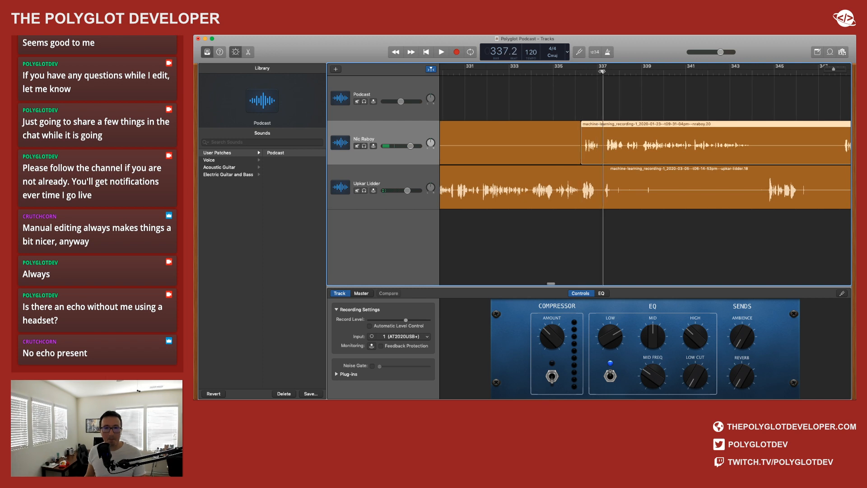
key("super+t")
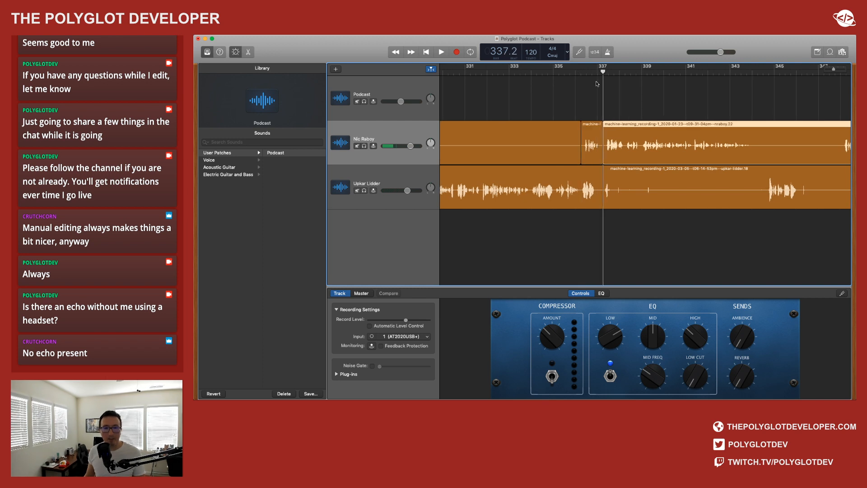
left_click(590, 133)
key("Delete")
Step: Replay both tracks from about bar 335 across the new gap in the second track, stopping near bar 339
left_click(554, 72)
left_click(441, 52)
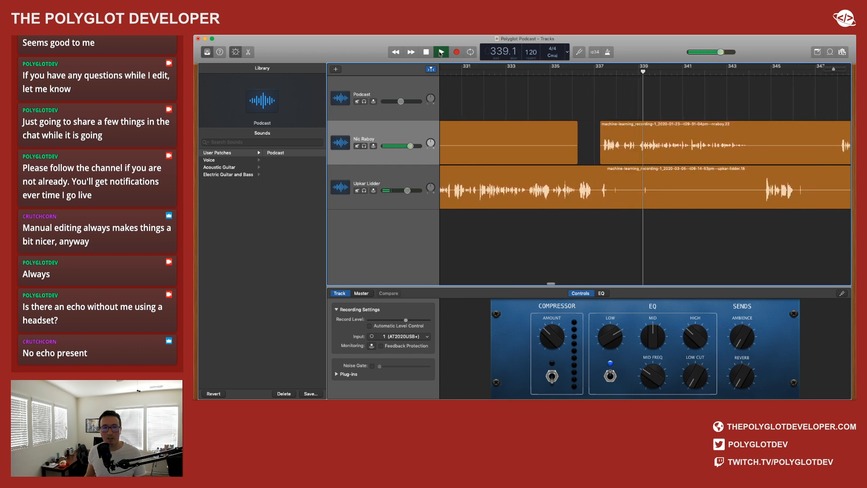
key("space")
Step: Cut the piece between bar 336 beat 2 and bar 337 beat 2 out of the third track, matching the second track's gap
left_click(561, 71)
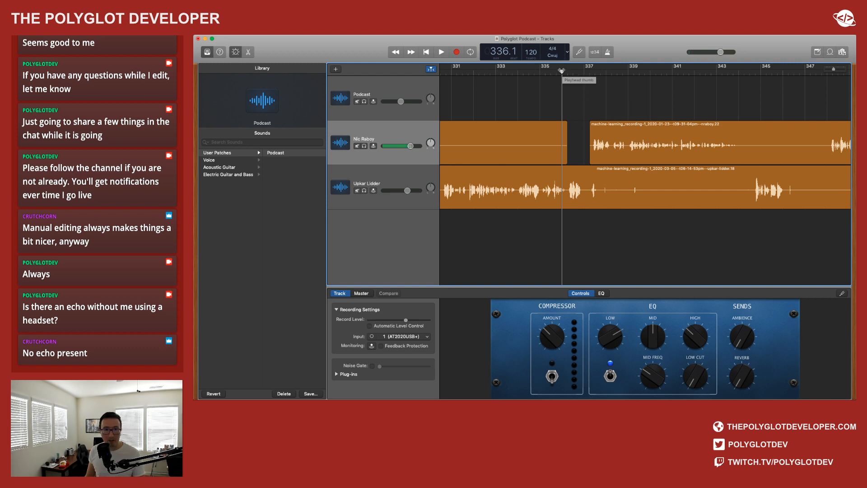
left_click_drag(562, 71, 564, 70)
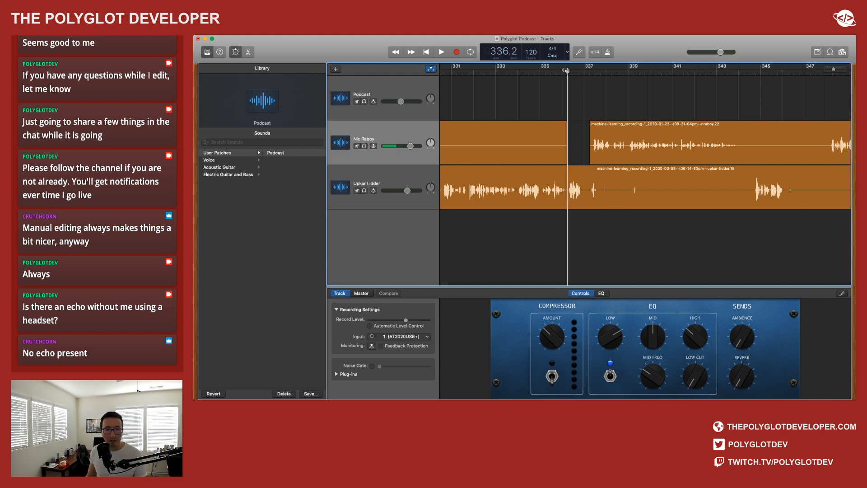
left_click(583, 179)
key("super+t")
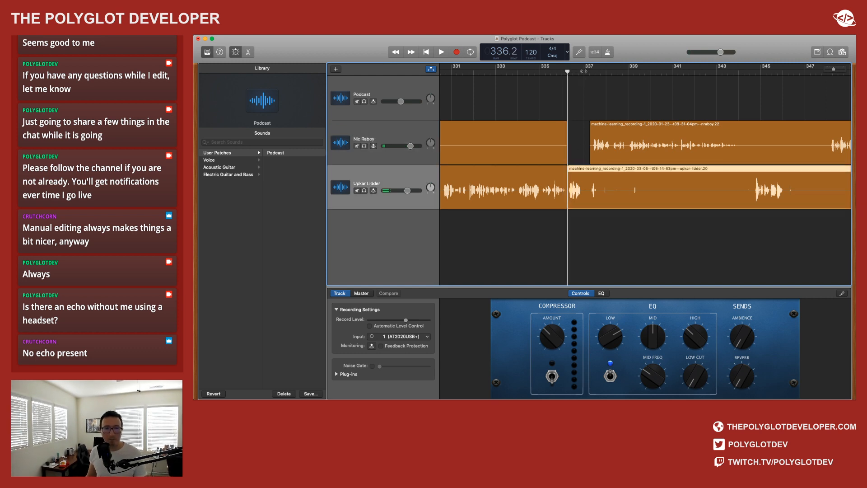
left_click_drag(567, 72, 590, 71)
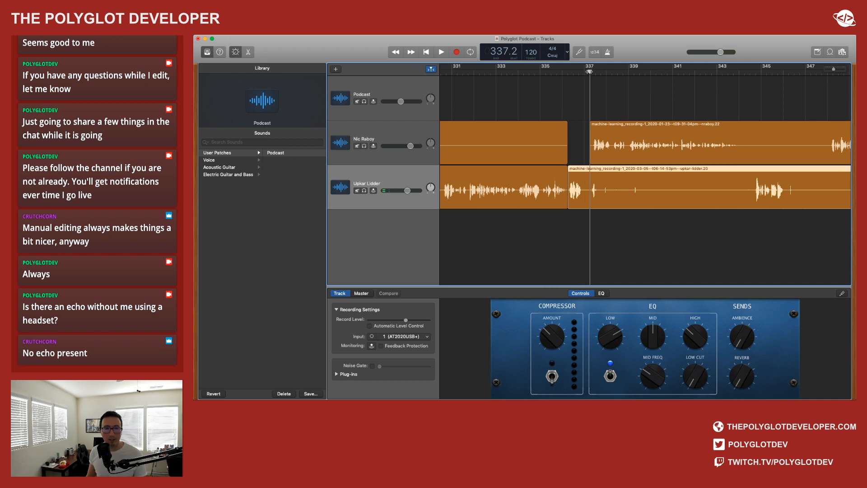
left_click(576, 179)
key("super+t")
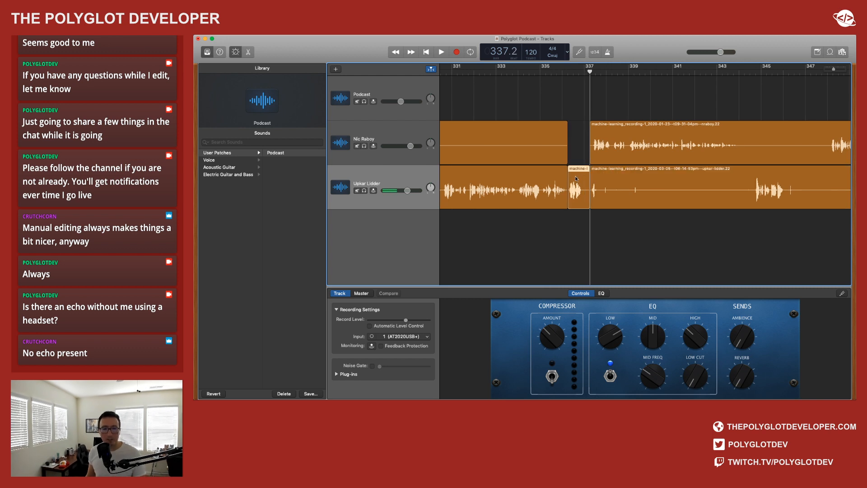
key("Delete")
Step: Move the remaining regions of the second and third tracks together to bar 336 beat 2, closing the gap
left_click(676, 138)
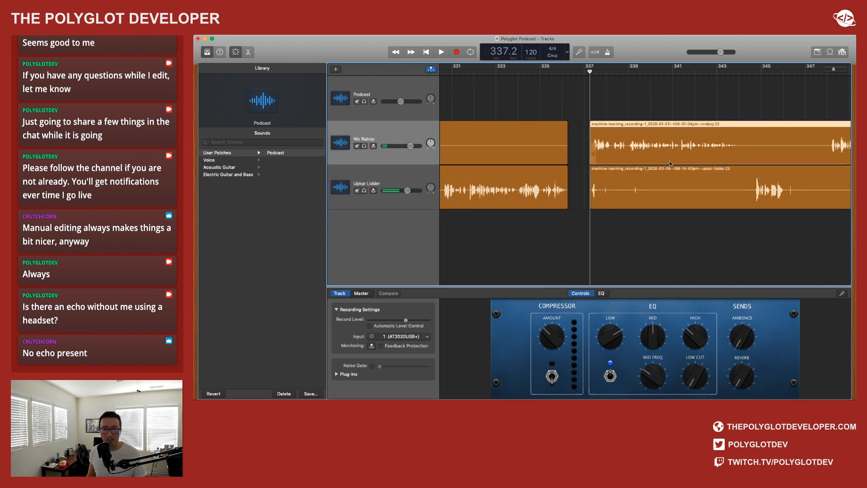
left_click(661, 180, "shift")
left_click_drag(662, 180, 640, 183)
left_click(529, 100)
Step: Replay the edit from bar 334 beat 4 and stop at about bar 342 beat 4
left_click(533, 71)
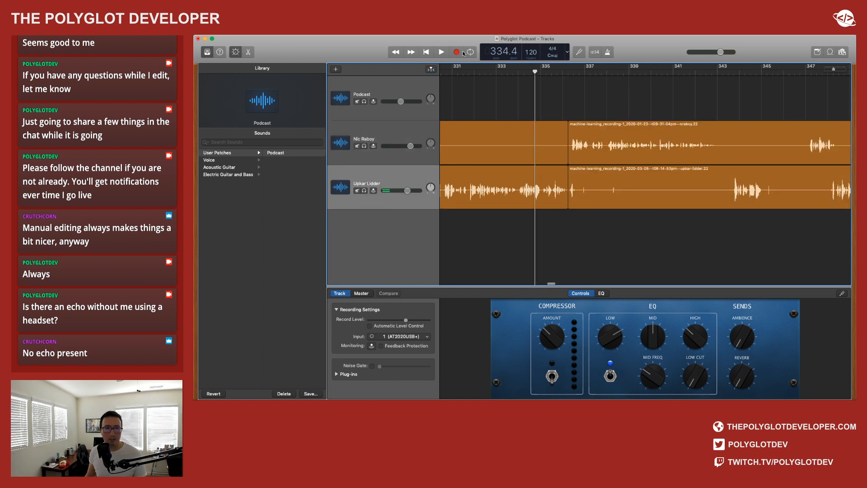
left_click(441, 52)
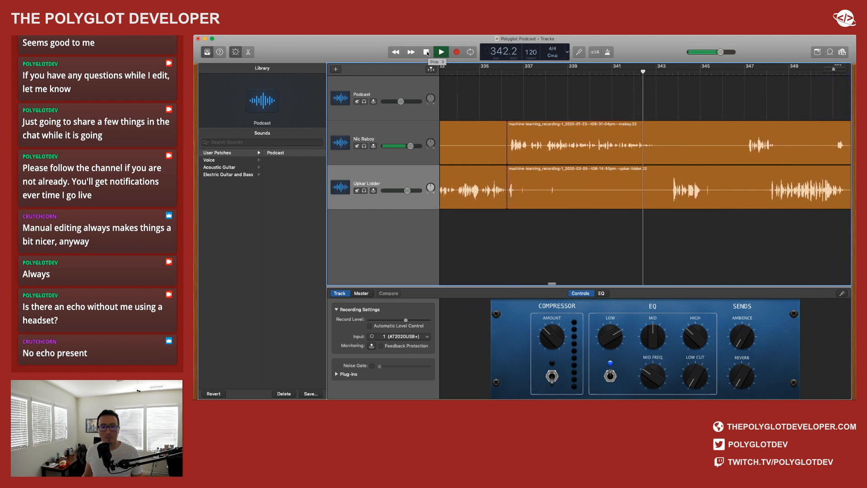
left_click(427, 53)
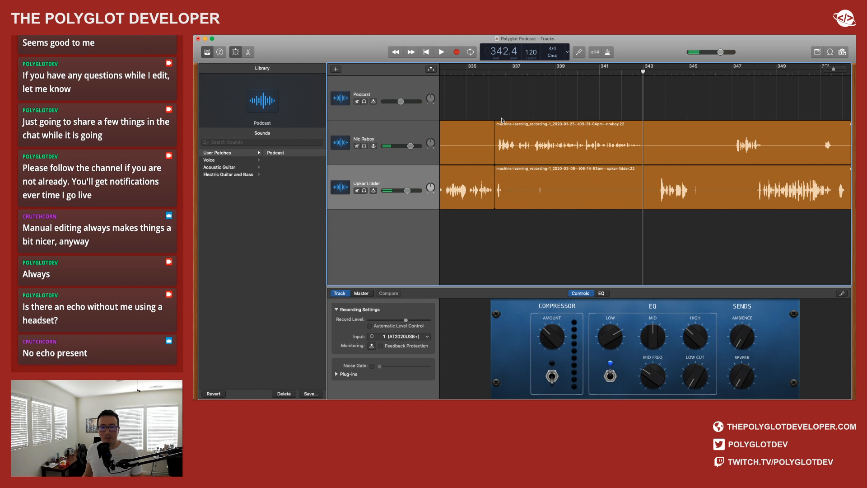
Step: Split both voice tracks at bar 342 beat 4 and bar 343 beat 3, and delete the silent pieces between the cuts
left_click(651, 132)
left_click(651, 181, "shift")
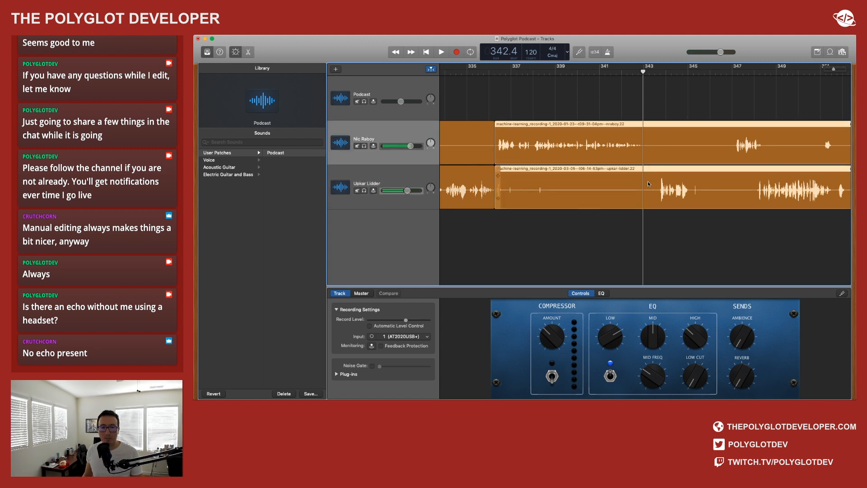
key("super+t")
left_click(659, 72)
left_click_drag(666, 71, 657, 74)
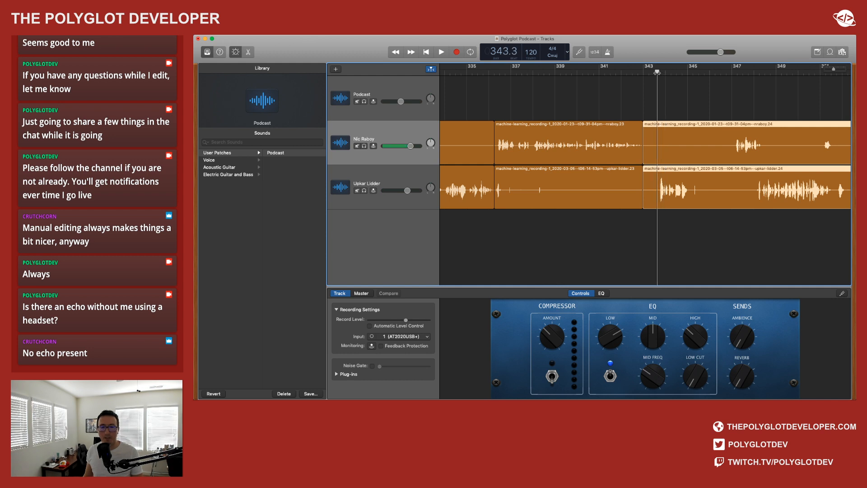
key("super+t")
left_click(649, 148)
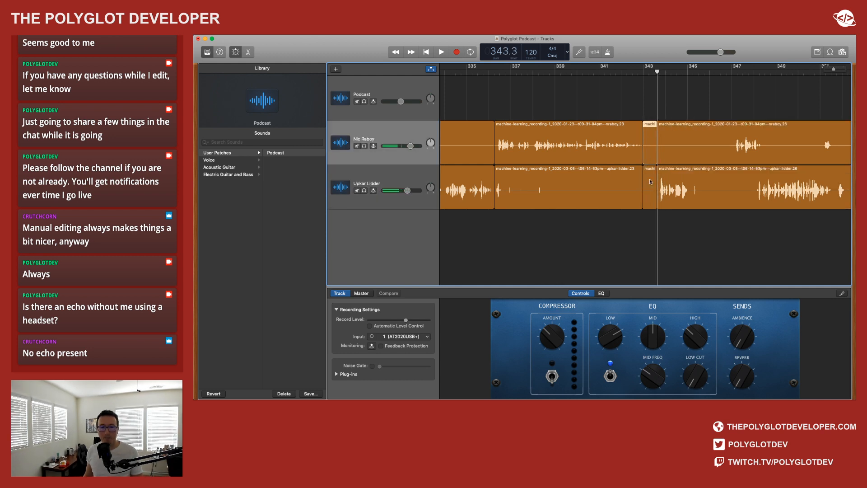
left_click(649, 181, "shift")
key("Delete")
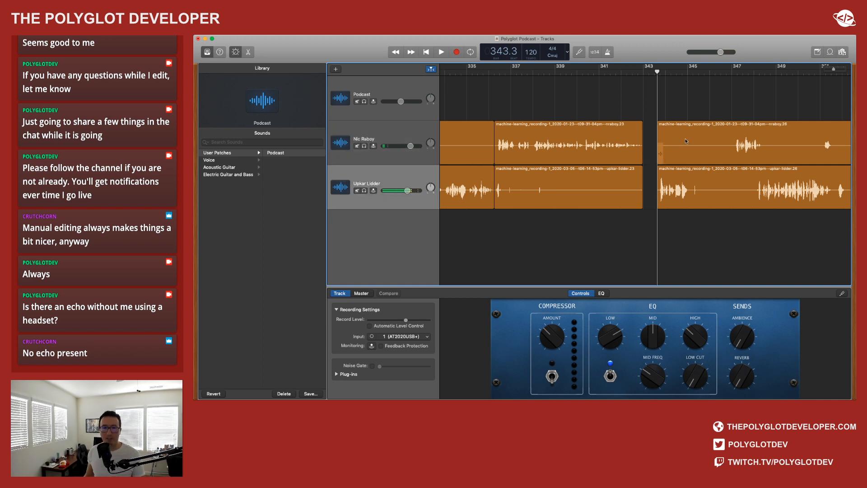
Step: Move the remaining regions of both voice tracks together to about bar 342 beat 4, closing the gap
left_click(685, 142)
left_click(719, 179, "shift")
left_click_drag(720, 177, 703, 179)
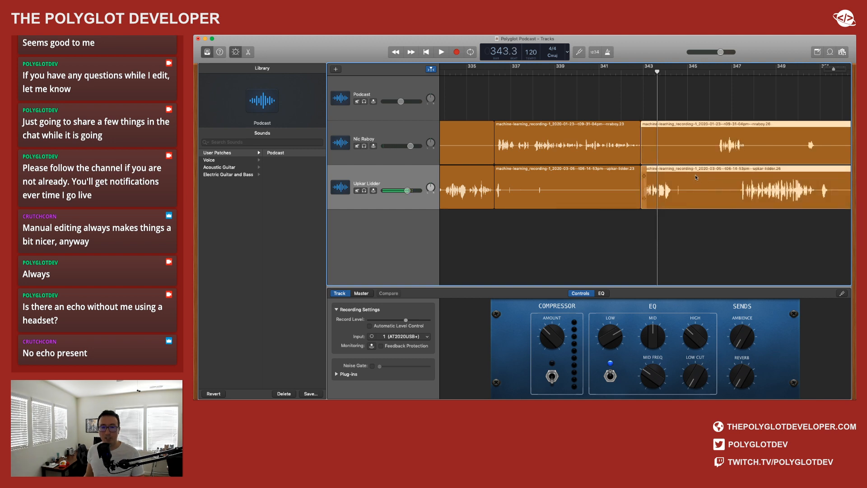
left_click(631, 248)
Step: Replay the join near bar 342 beat 4 and stop after about bar 344
left_click(621, 71)
left_click(441, 52)
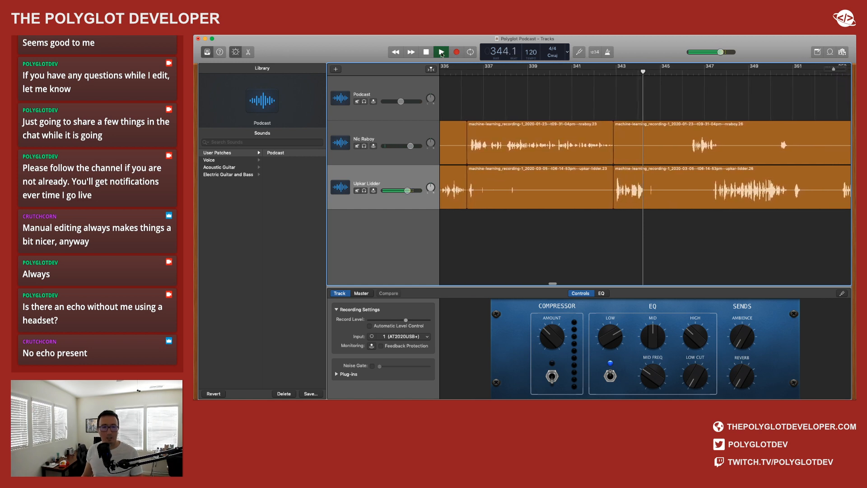
key("space")
Step: Split both voice tracks at bar 344 beat 2, right after the third track's short phrase
left_click(623, 70)
left_click(629, 71)
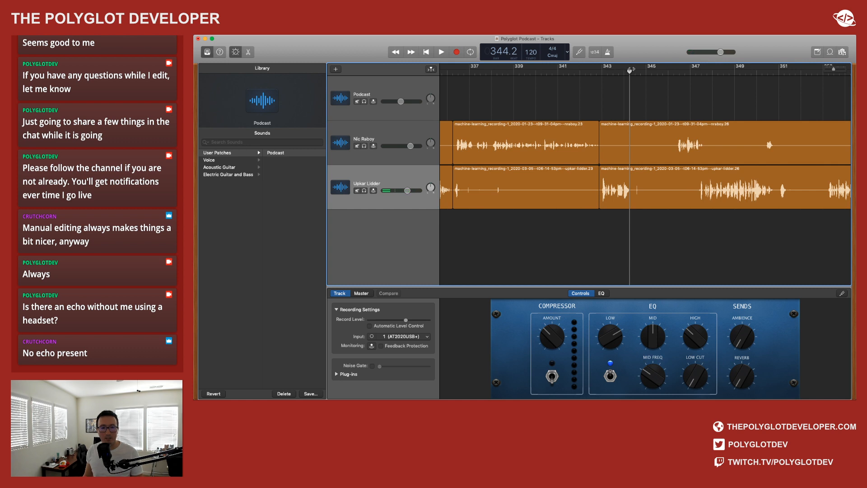
left_click_drag(630, 70, 632, 70)
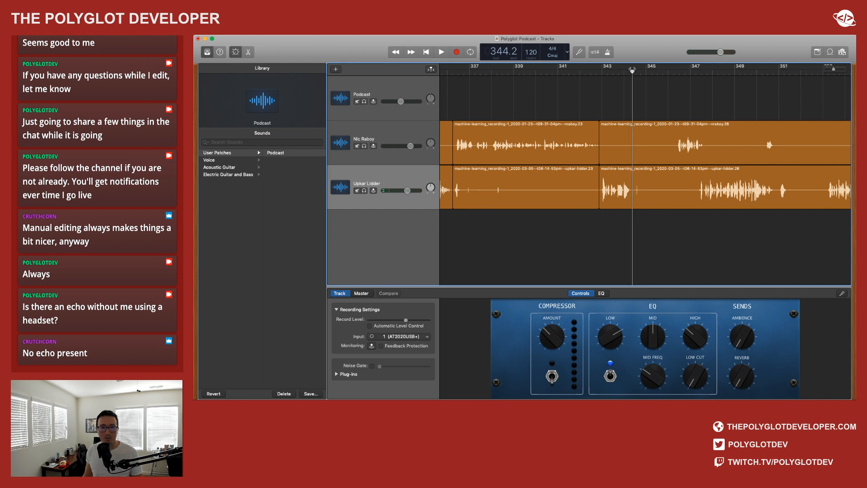
left_click(643, 131)
left_click(646, 180, "shift")
key("super+t")
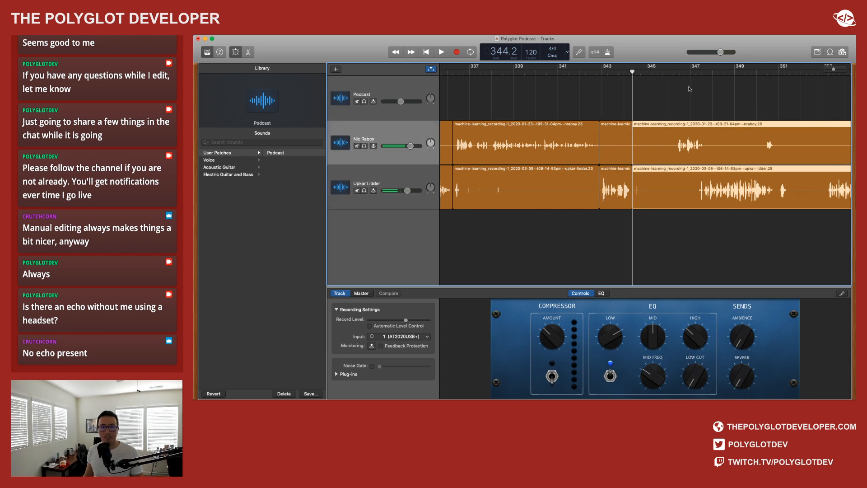
Step: Split both voice tracks at bar 346 beat 2 and delete the silent pieces back to the previous cut
left_click(678, 72)
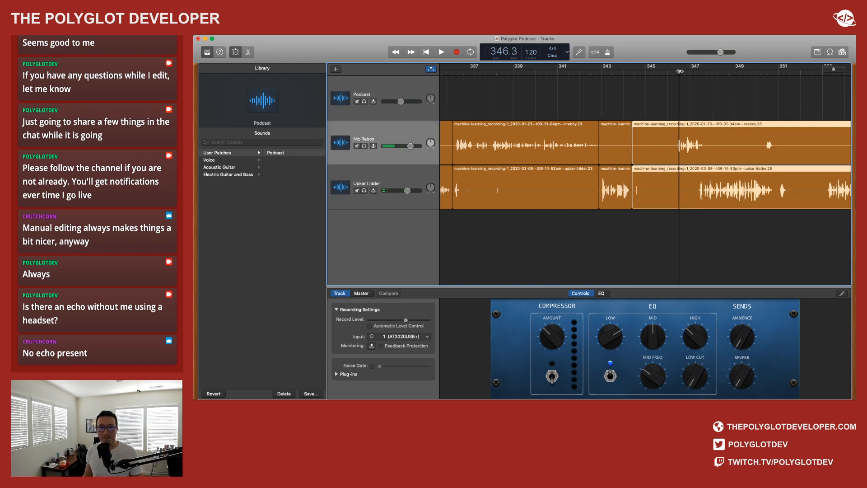
left_click(675, 71)
left_click(676, 72)
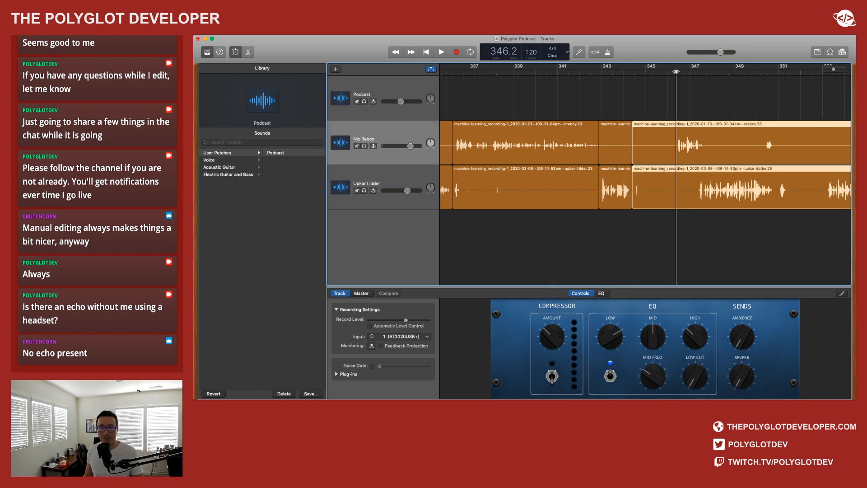
key("super+t")
left_click(652, 131)
left_click(650, 180, "shift")
key("Delete")
Step: Move the remaining regions of both voice tracks together to bar 344 beat 2, closing the gap
left_click(725, 130)
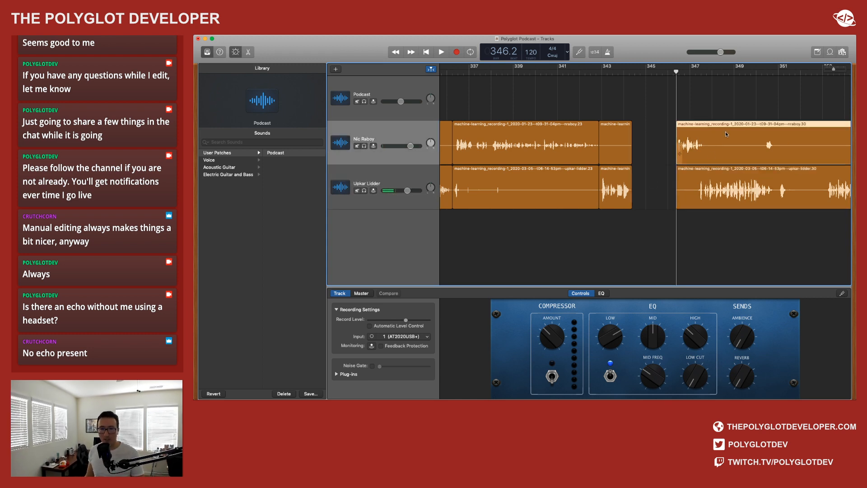
left_click(694, 184, "shift")
left_click_drag(694, 184, 653, 183)
left_click(613, 104)
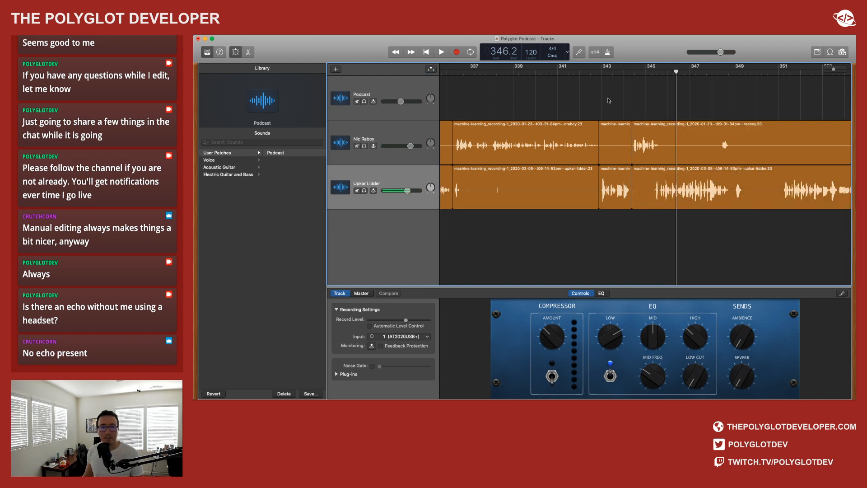
Step: Replay both voice tracks from about bar 342 and stop at about bar 349 beat 3
left_click(585, 71)
left_click(441, 53)
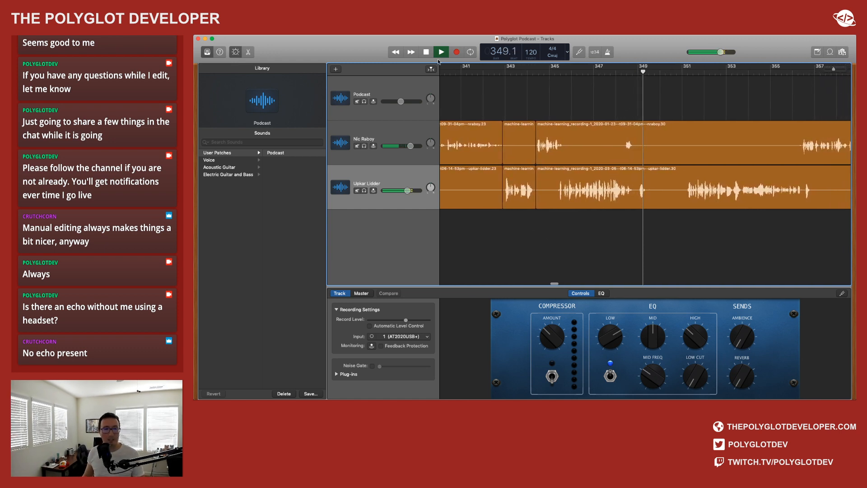
key("space")
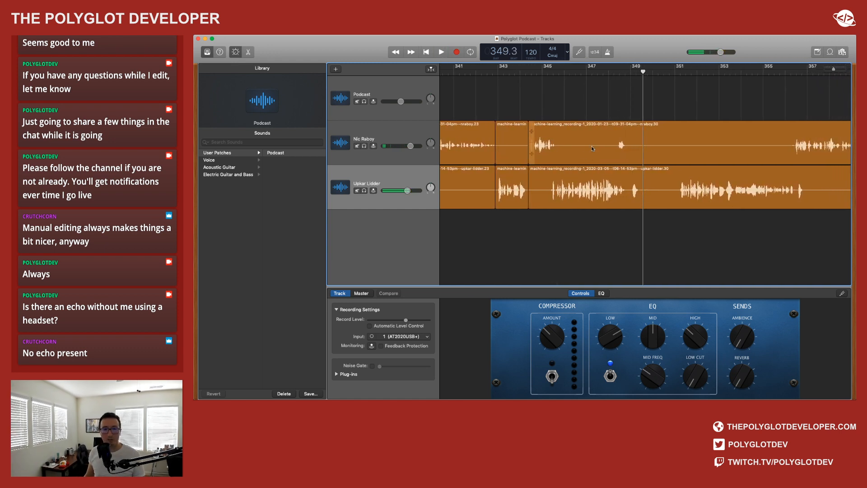
Step: Split both voice tracks at bar 349 beat 3 and bar 351 beat 1, and delete the silent pieces between the cuts
left_click(658, 132)
left_click(659, 188, "shift")
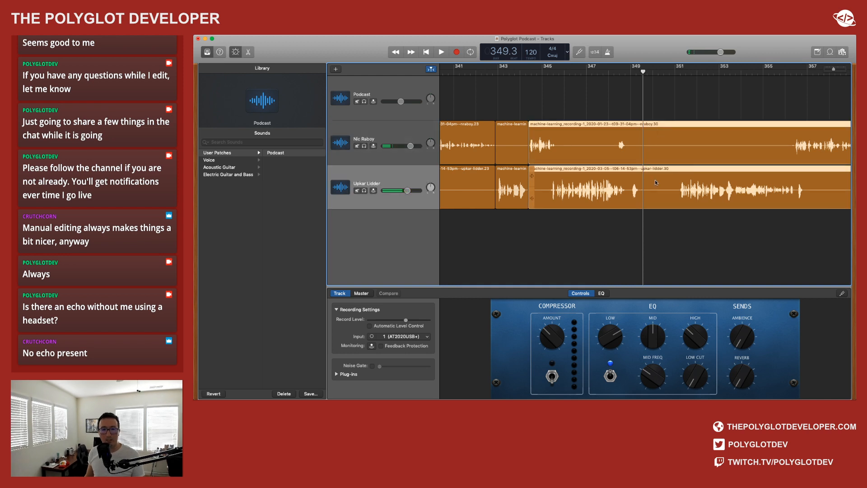
key("super+t")
left_click(680, 72)
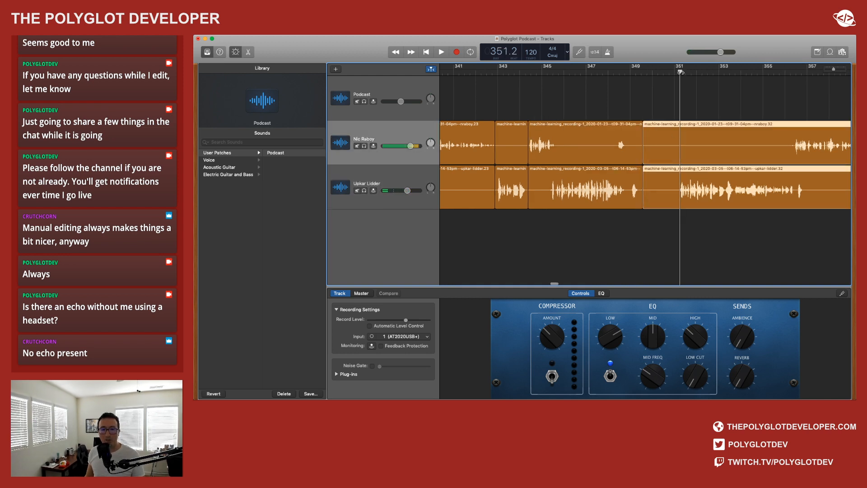
left_click(676, 72)
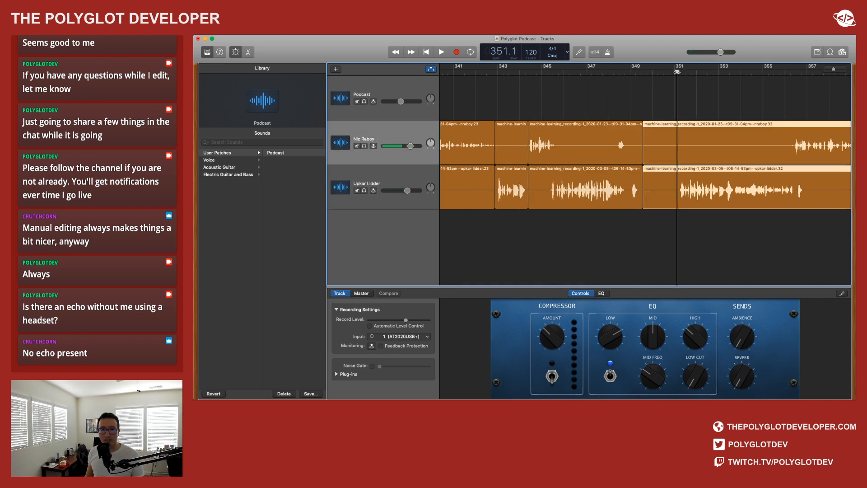
key("super+t")
left_click(657, 132)
left_click(655, 180, "shift")
key("Delete")
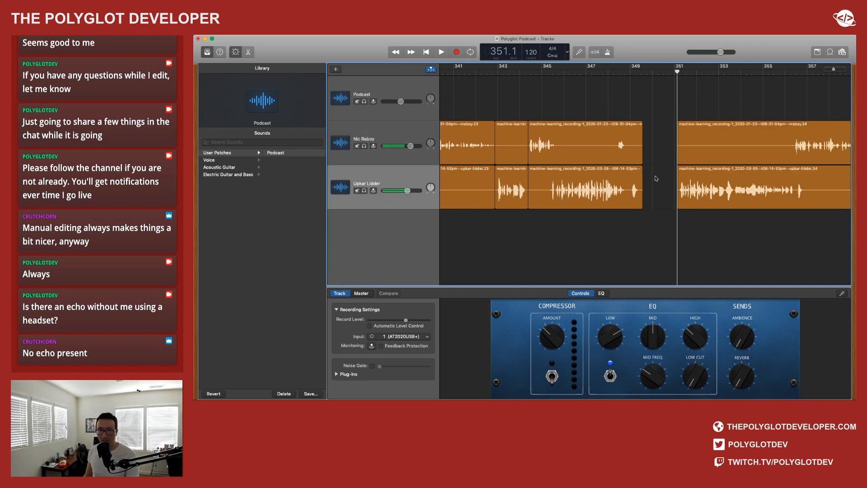
Step: Move the remaining regions of both voice tracks together to bar 349 beat 3, closing the gap
left_click(721, 138)
left_click(738, 178, "shift")
left_click_drag(749, 175, 715, 179)
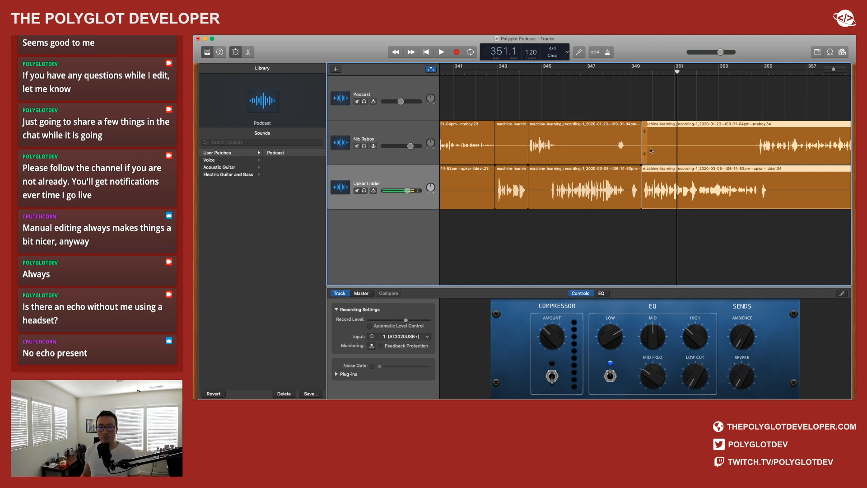
left_click(634, 229)
Step: Replay both voice tracks from bar 349 beat 1 and stop at bar 356 beat 1
left_click(628, 70)
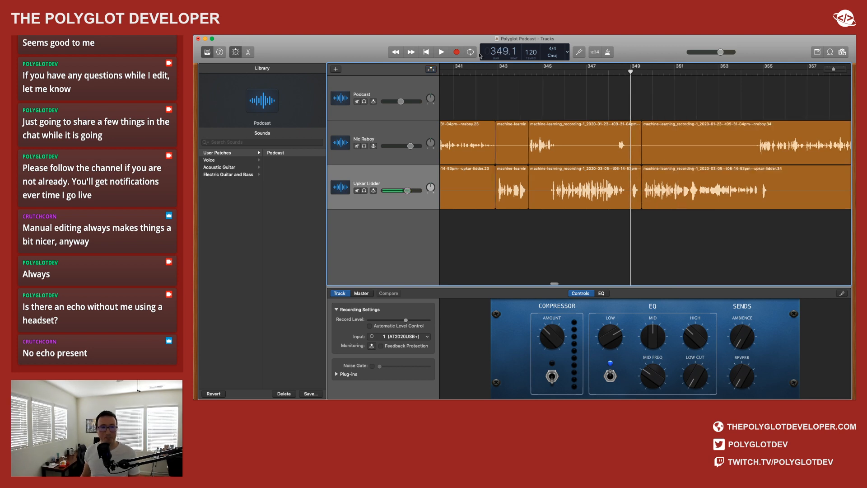
left_click(441, 53)
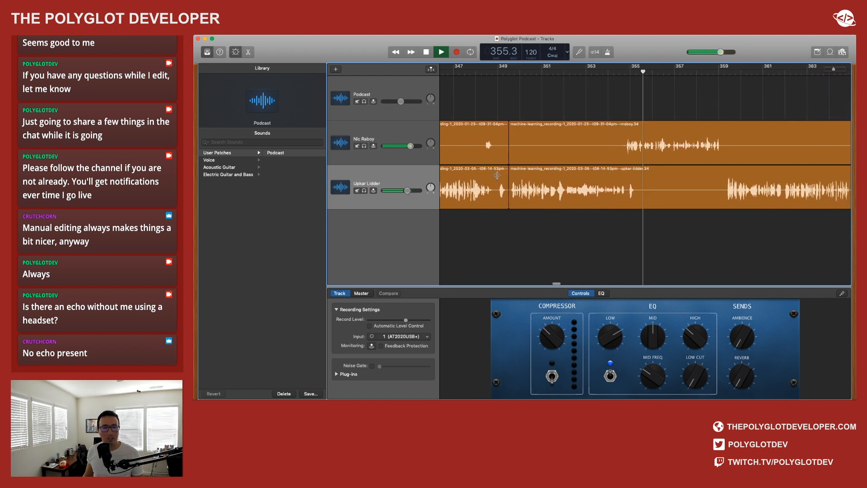
key("space")
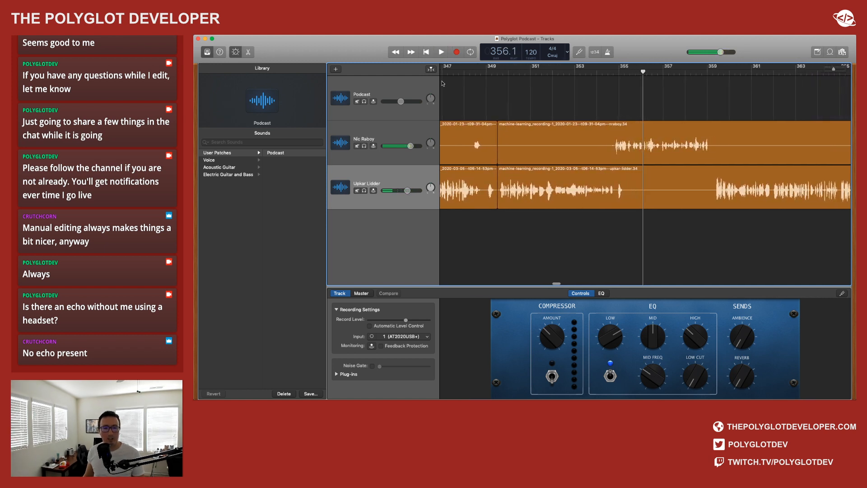
Step: Split only the third track just before bar 355 and at bar 355 beat 2, and delete the short overlapping piece between the cuts
left_click(613, 73)
left_click_drag(613, 72, 616, 71)
left_click(641, 183)
key("super+t")
left_click_drag(616, 71, 625, 71)
key("super+t")
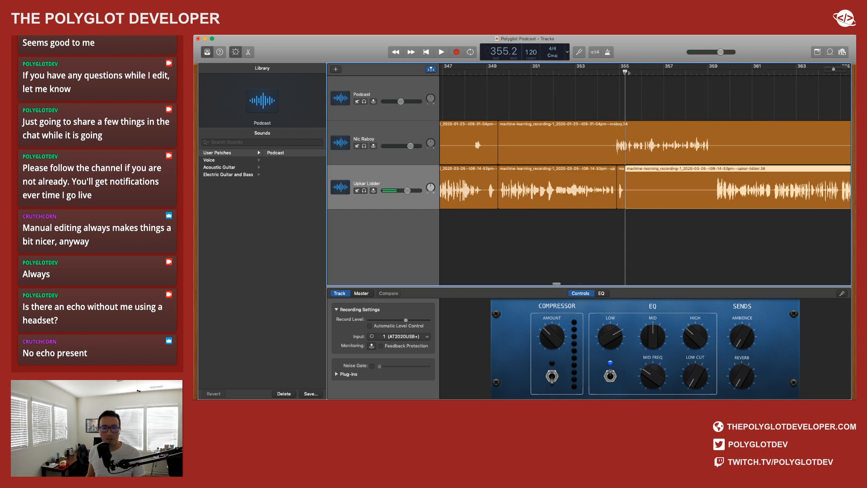
left_click(621, 180)
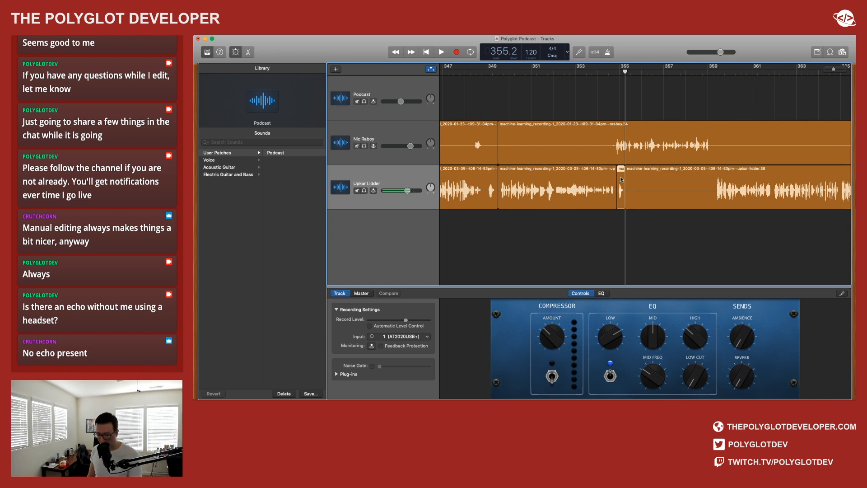
key("Delete")
Step: Play both voice tracks from bar 353 beat 3 and stop shortly after bar 423
left_click(586, 70)
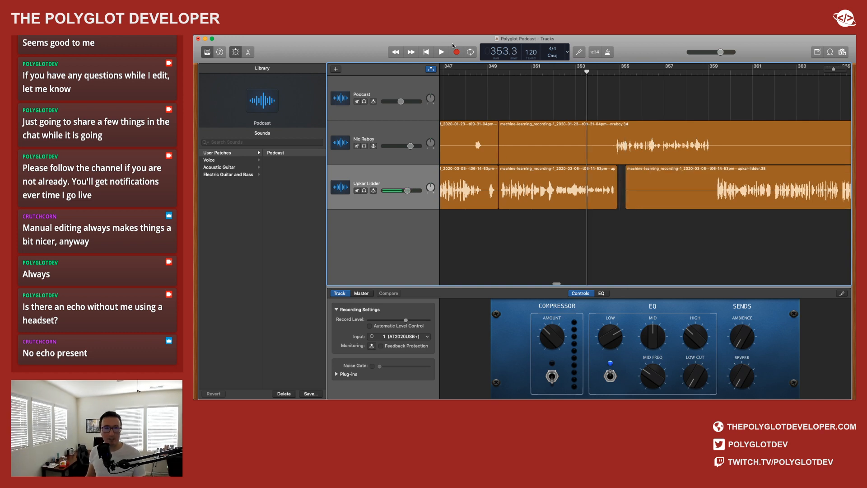
left_click(441, 52)
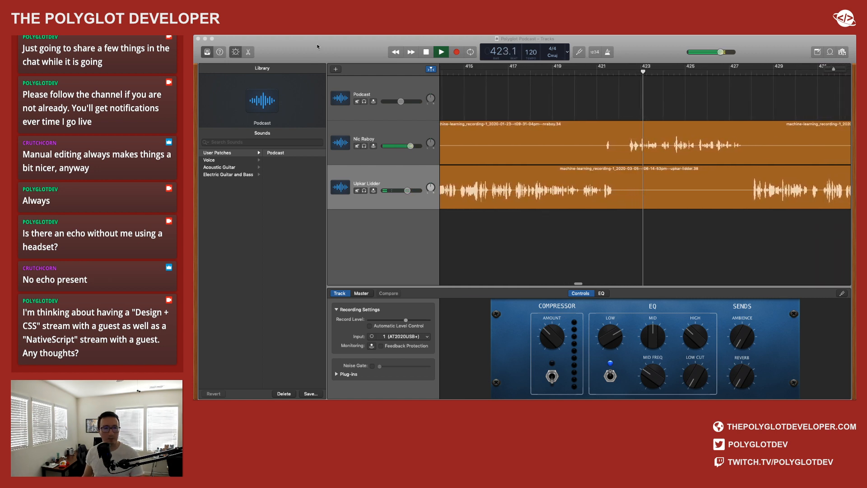
left_click(426, 53)
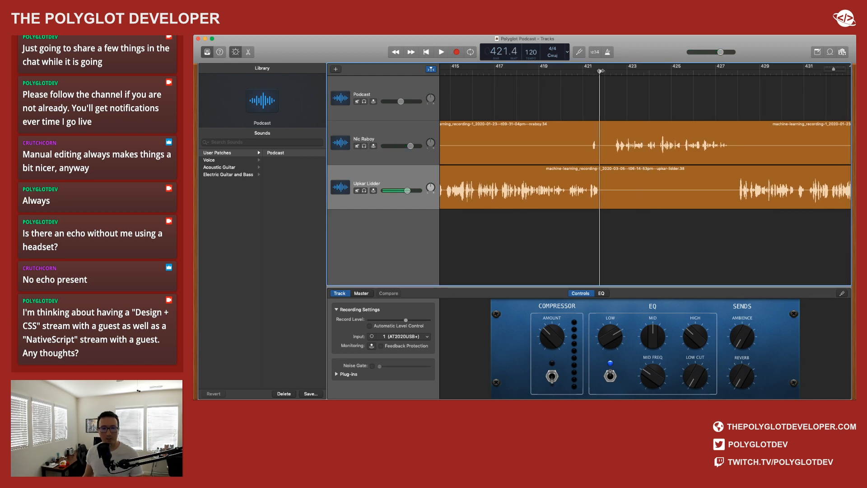
Step: Cut the pause from bar 421 beat 4 to bar 422 beat 2 out of both voice tracks and move the remaining regions up to close the gap
left_click(612, 130)
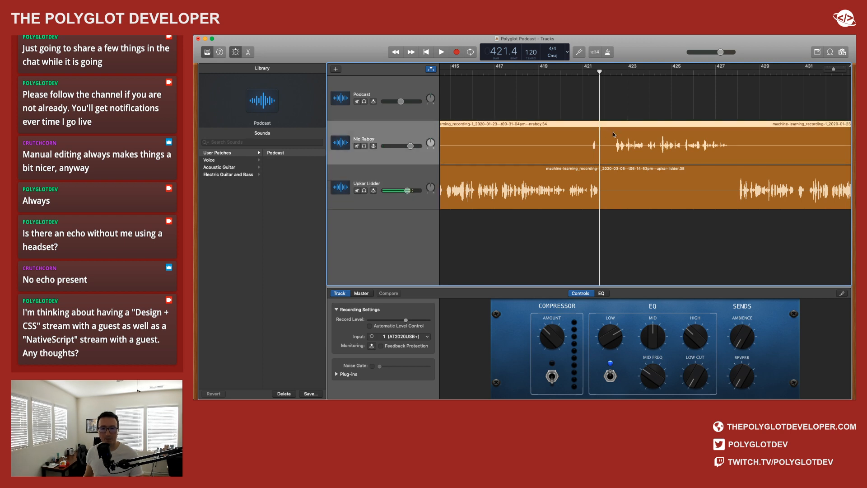
left_click(618, 181, "shift")
key("super+t")
left_click(611, 71)
left_click(609, 71)
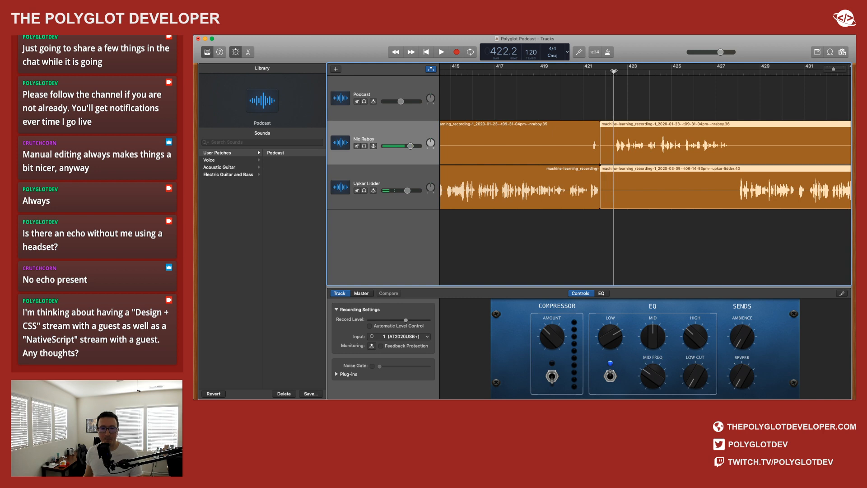
key("super+t")
left_click(605, 138)
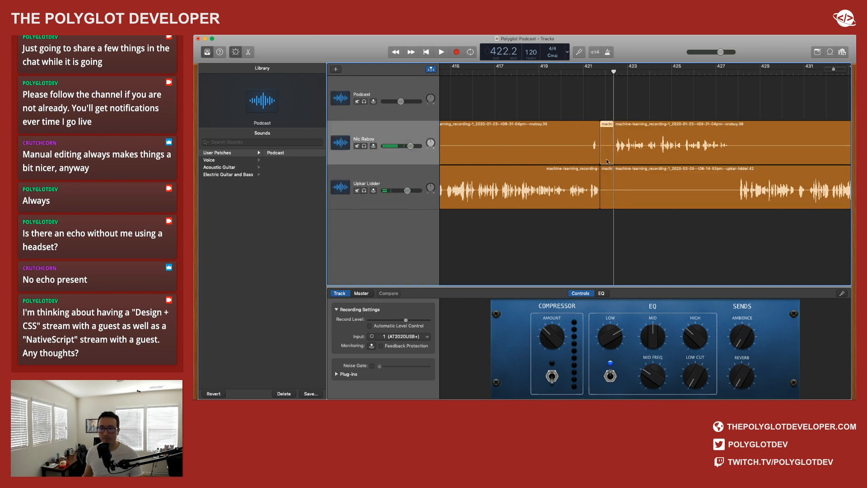
left_click(606, 176, "shift")
key("Delete")
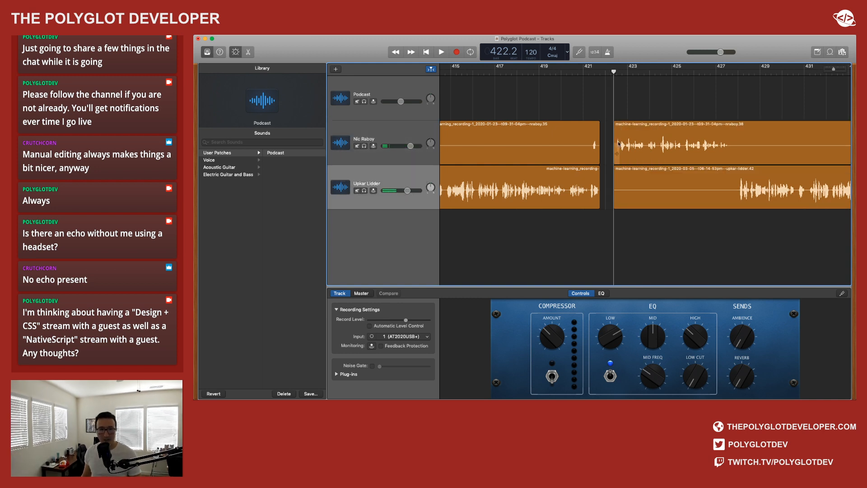
left_click_drag(662, 182, 659, 185)
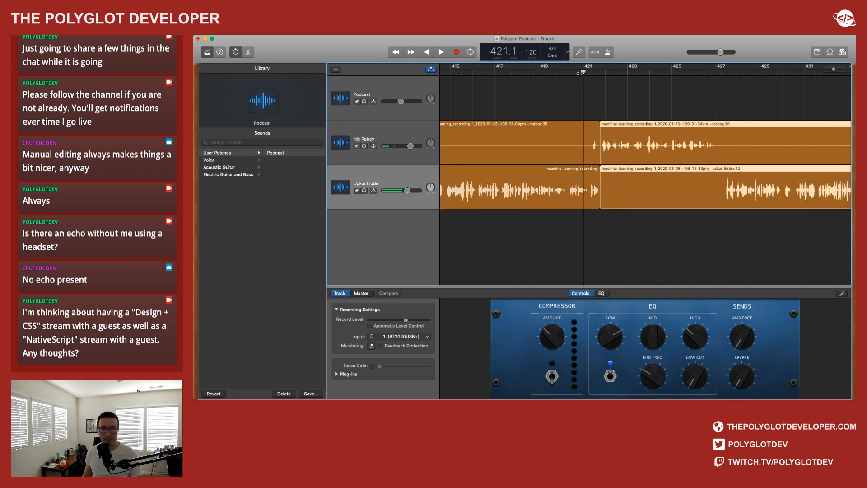
Step: Cut the second track's short sound from bar 421 beat 1 up to the existing cut and continue playback past bar 463
left_click(589, 129)
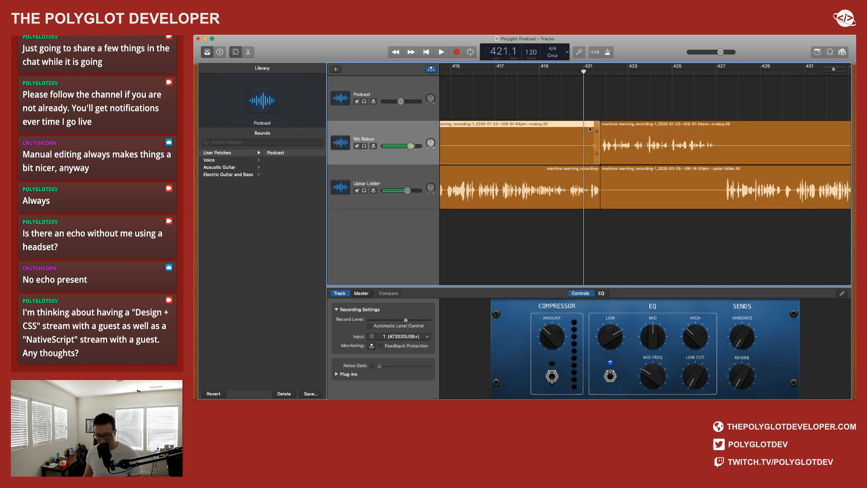
key("super+t")
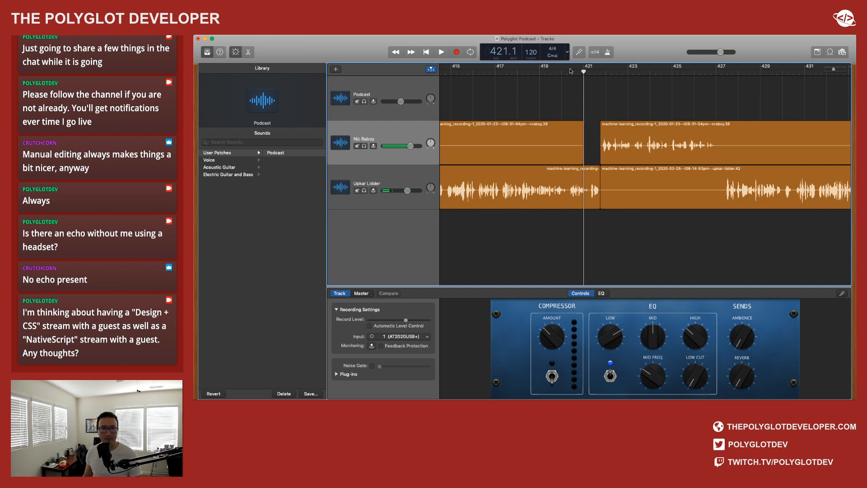
key("space")
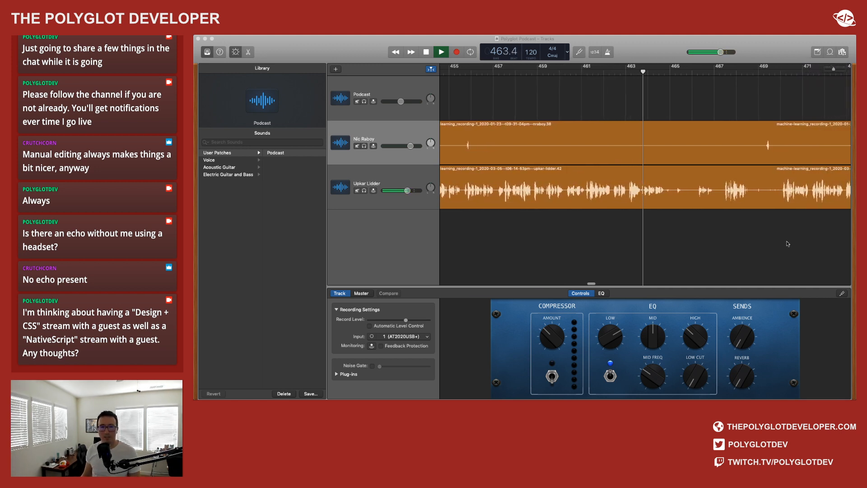
left_click(646, 46)
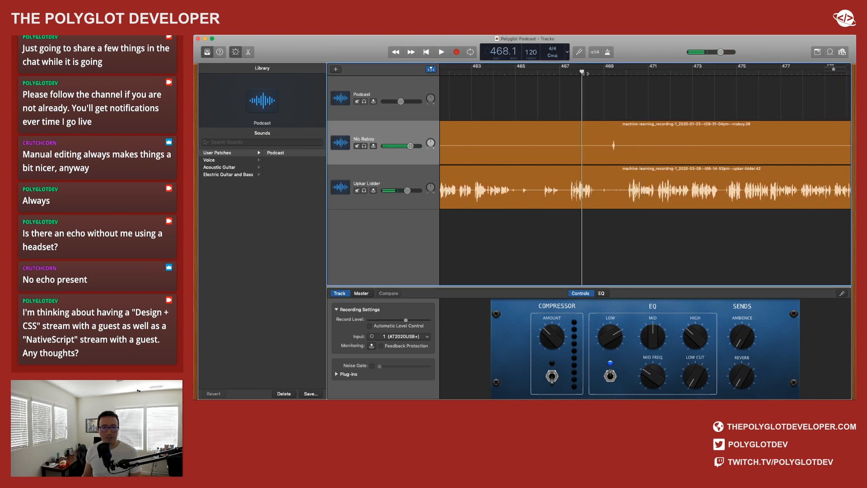
Step: Split both voice tracks at bar 468 beat 3 and bar 470 beat 1, and delete the pieces between the cuts
left_click(603, 135)
left_click(603, 180, "shift")
key("super+t")
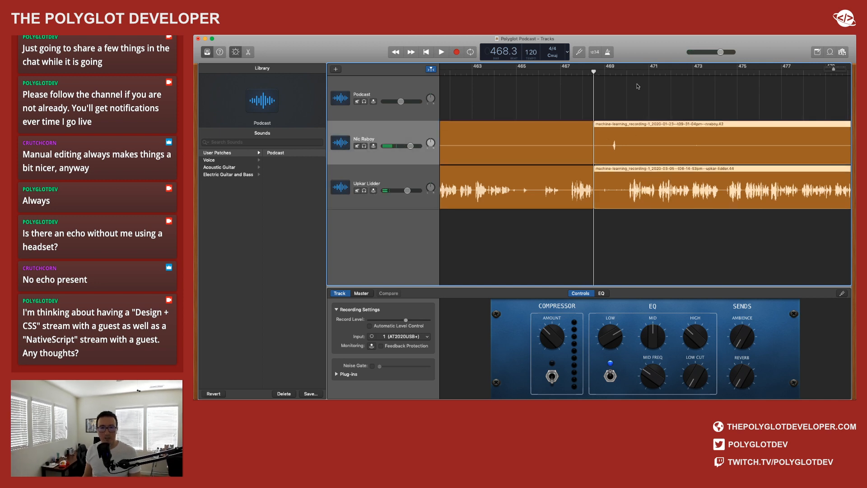
left_click(629, 72)
key("super+t")
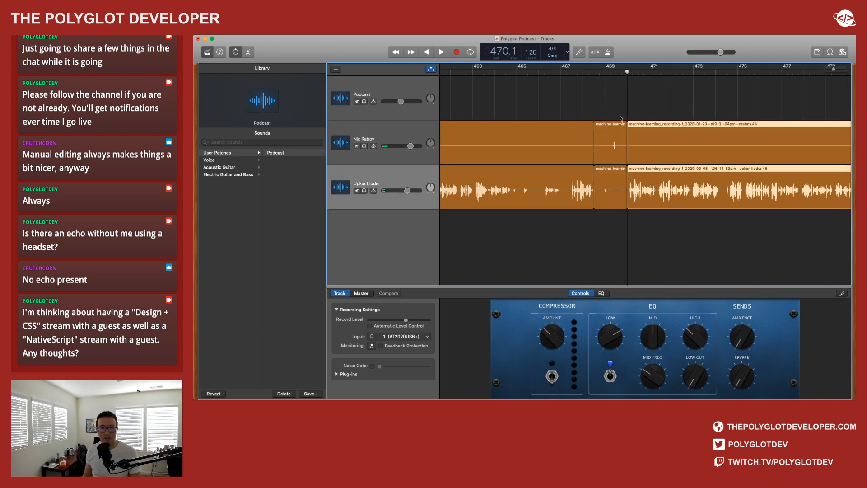
left_click(603, 138)
left_click(610, 185, "shift")
key("Delete")
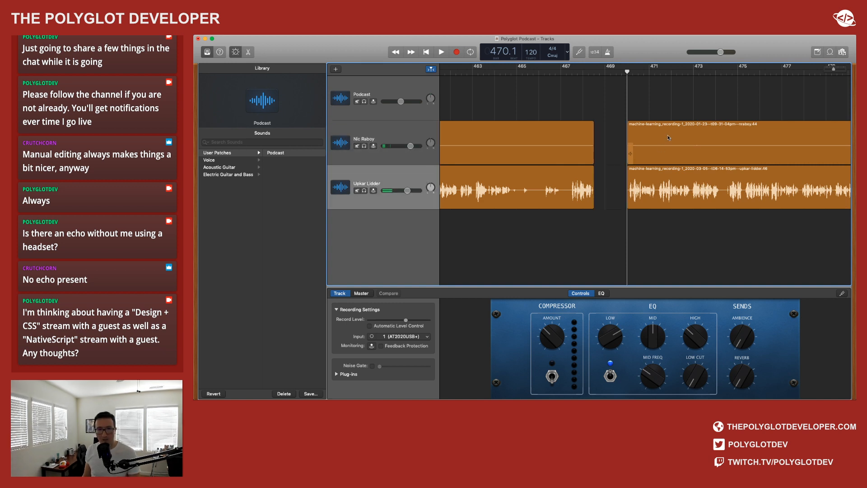
Step: Move the remaining regions of both voice tracks together to bar 468 beat 3, closing the gap
left_click(670, 131)
left_click(686, 185, "shift")
left_click_drag(690, 180, 657, 178)
Step: Replay both voice tracks from bar 467 beat 1 and stop at bar 497 beat 1
left_click(562, 74)
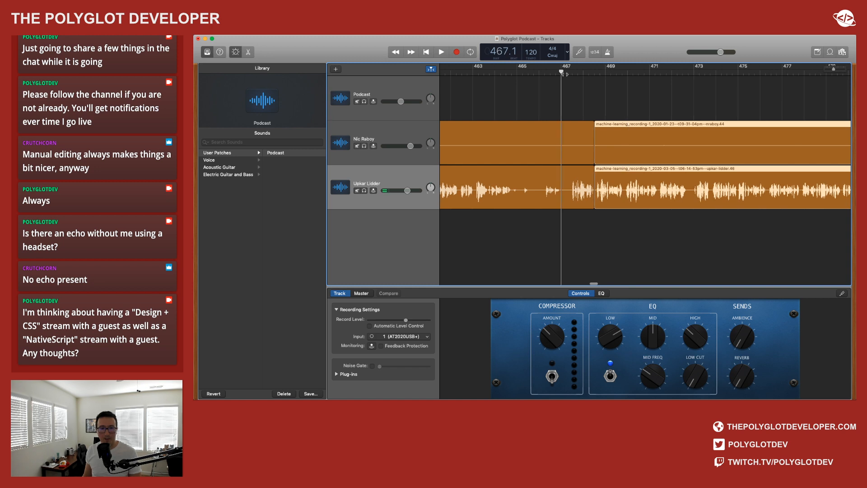
left_click(440, 52)
left_click(486, 231)
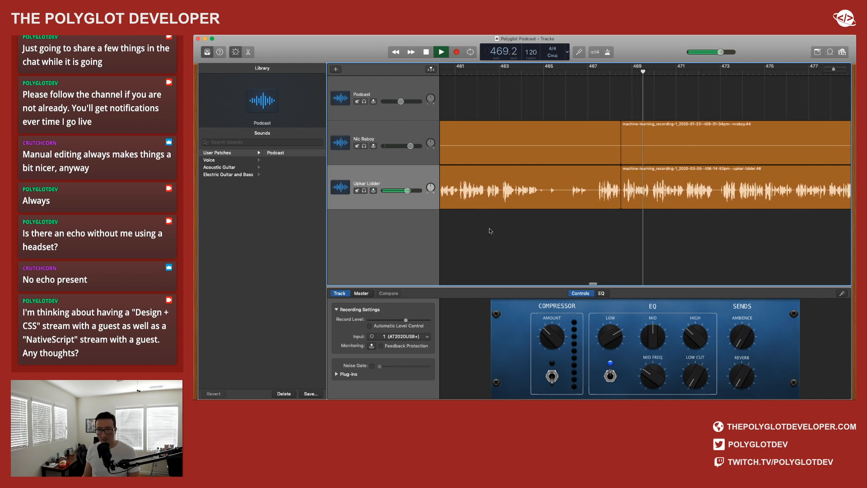
key("super+Tab")
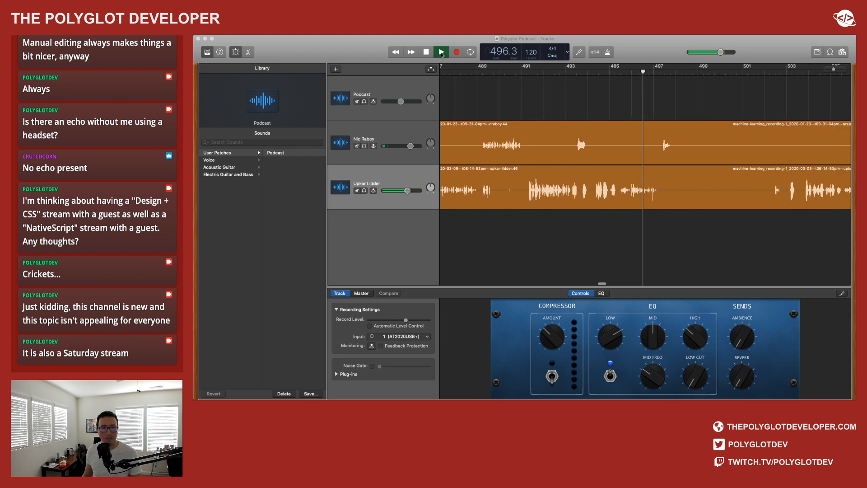
left_click(441, 52)
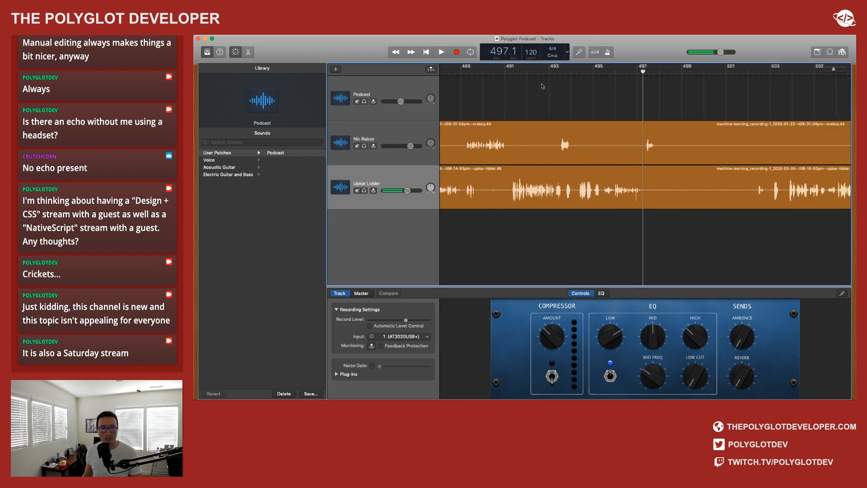
Step: Split both voice tracks at bar 497 beat 1 and bar 503 beat 1, and delete the pieces between the cuts
left_click(654, 128)
left_click(661, 185, "shift")
key("super+t")
left_click(753, 74)
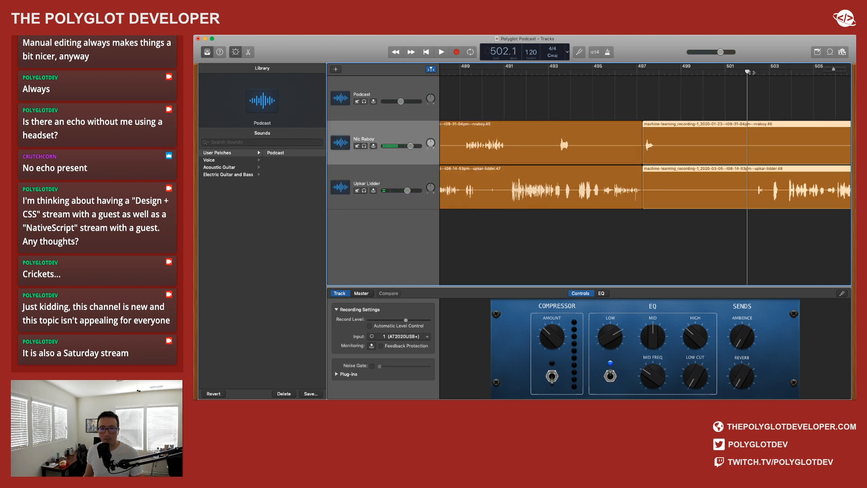
left_click(441, 52)
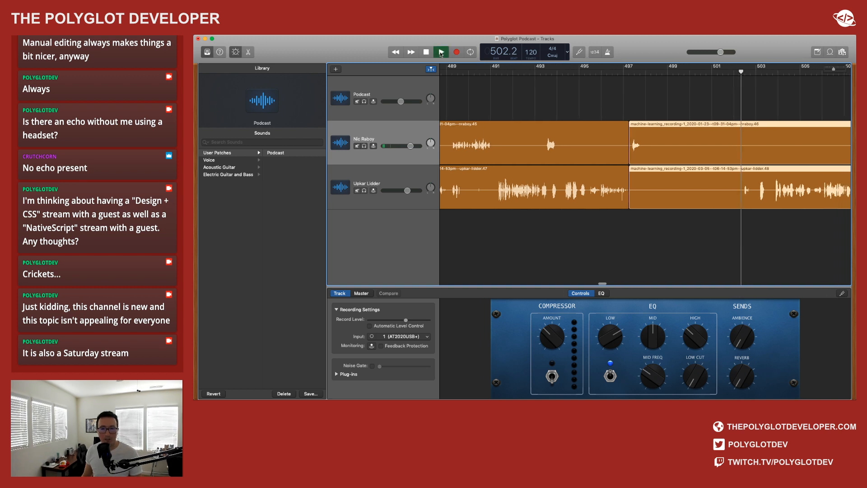
key("space")
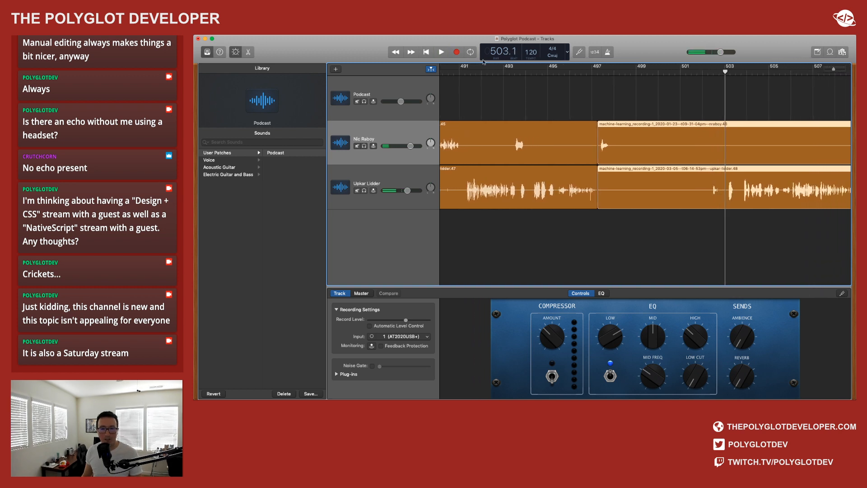
key("ctrl+t")
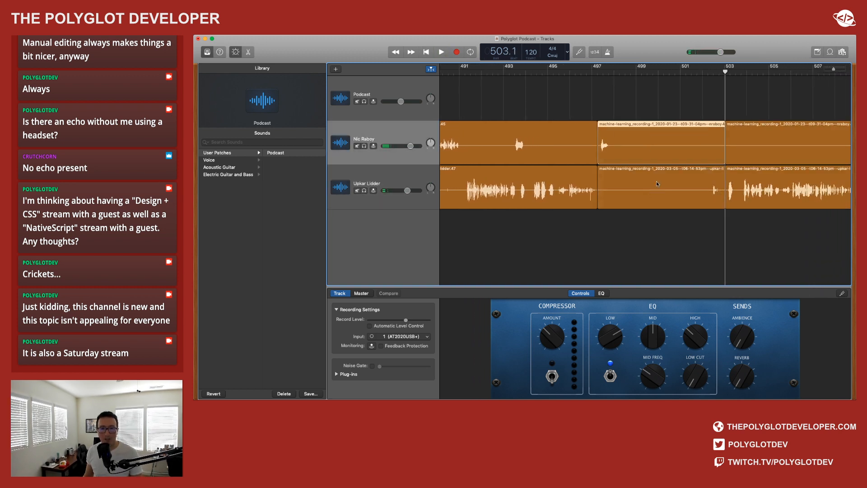
left_click(657, 183, "shift")
key("Delete")
Step: Move the remaining regions of both voice tracks together to bar 497 beat 1, closing the gap
left_click(752, 137)
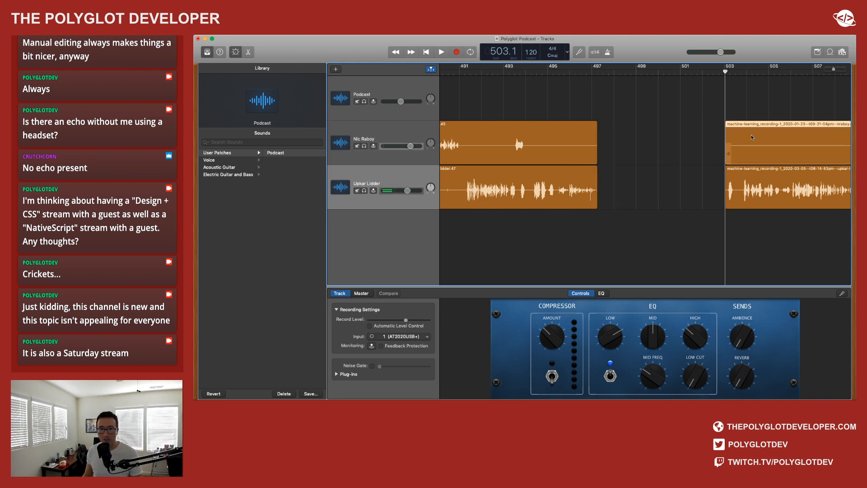
left_click(803, 190, "shift")
left_click_drag(787, 178, 660, 176)
left_click(555, 222)
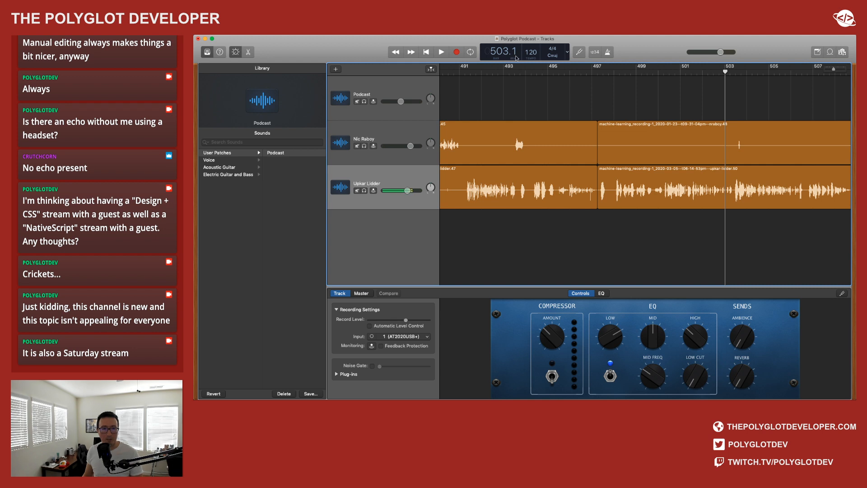
Step: Replay both voice tracks from bar 494 beat 1 and stop at bar 496 beat 1
left_click(527, 73)
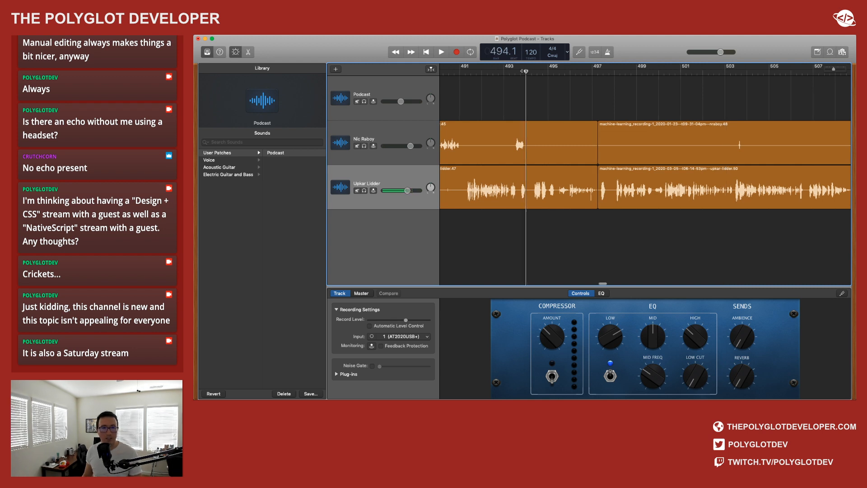
left_click(440, 52)
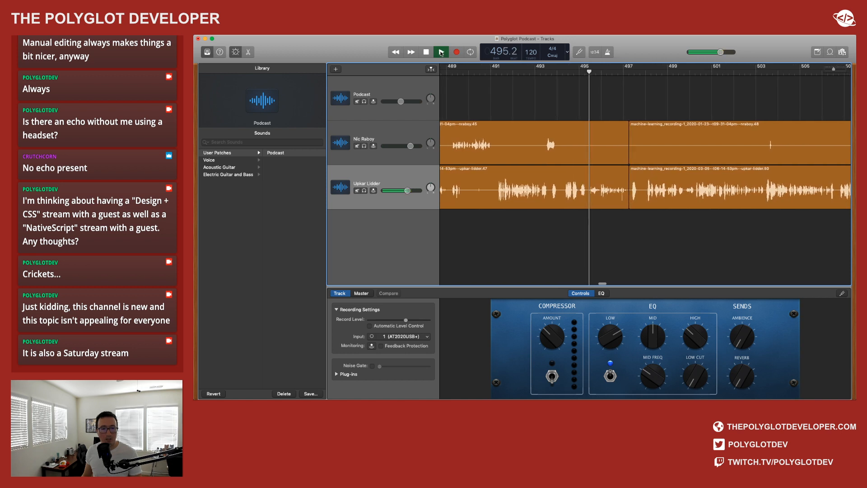
key("space")
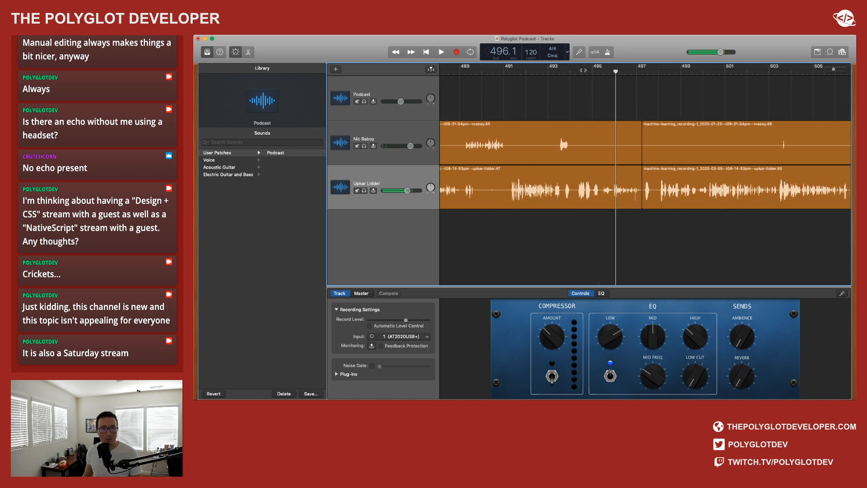
Step: Split both voice tracks at bar 495 beat 2 and delete the short pieces between that cut and the following regions
key("comma")
left_click_drag(593, 71, 601, 71)
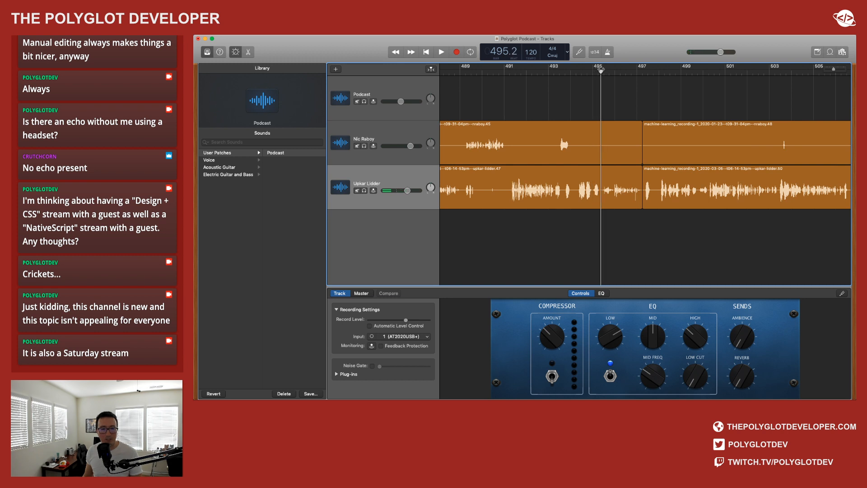
left_click(621, 122)
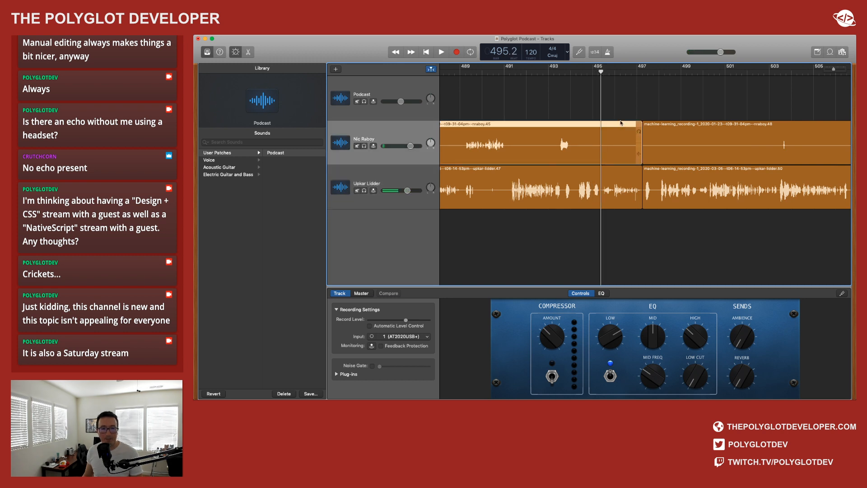
left_click(613, 172, "shift")
key("super+t")
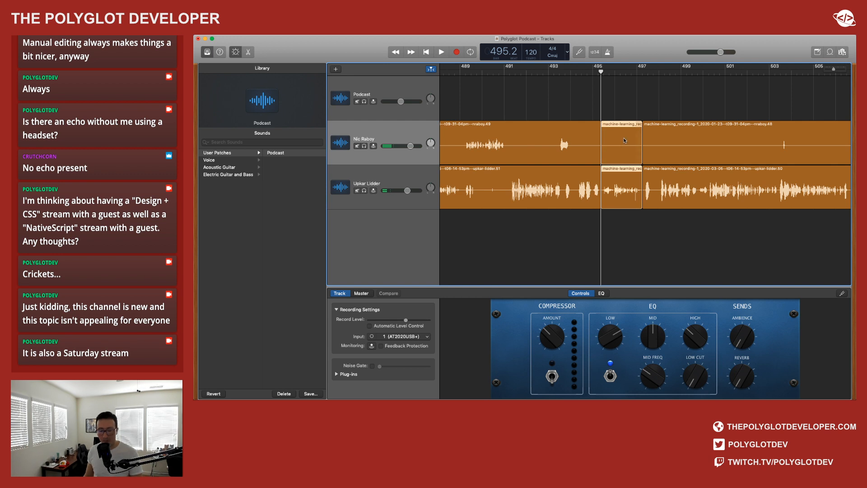
key("Delete")
Step: Move the remaining regions of both voice tracks together to bar 495 beat 2, closing the gap
left_click(689, 136)
left_click(704, 182, "shift")
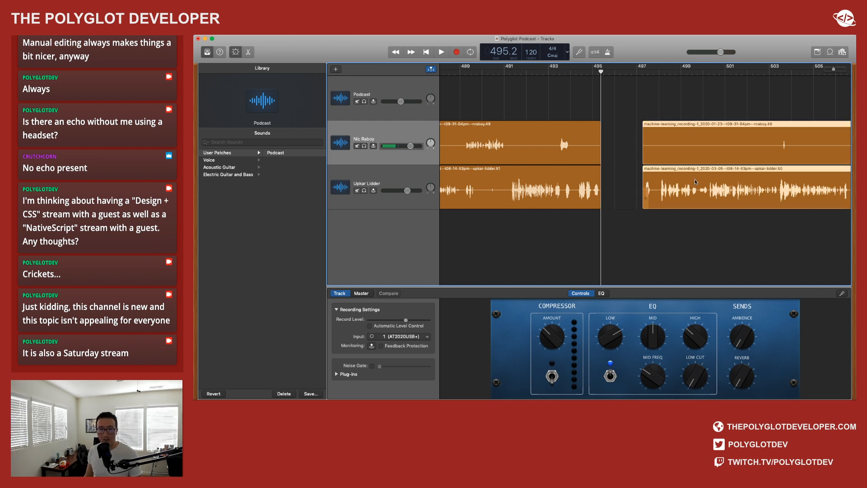
left_click_drag(706, 183, 664, 183)
Step: Play both voice tracks from bar 493 beat 4 to check the join, and keep listening until bar 705 beat 2
left_click(565, 71)
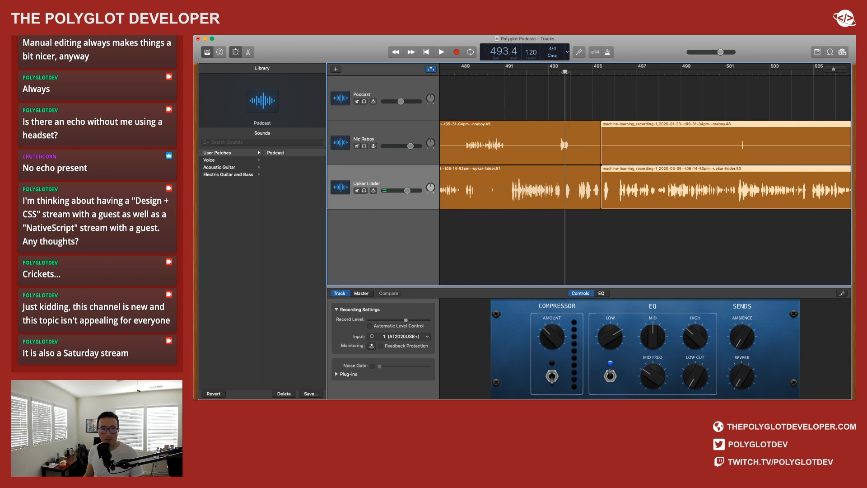
left_click(441, 51)
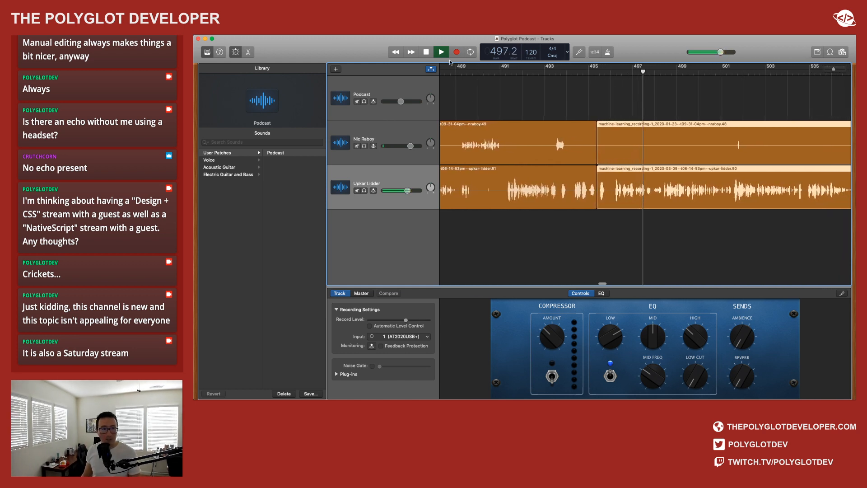
left_click(442, 54)
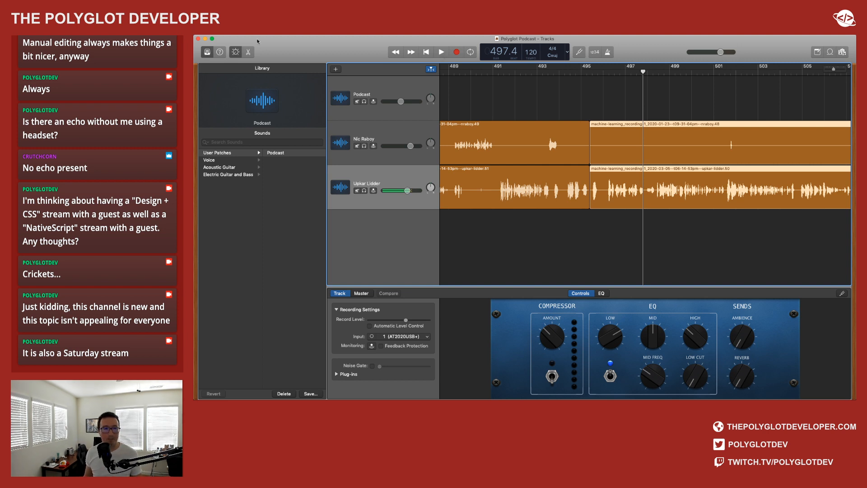
left_click(442, 52)
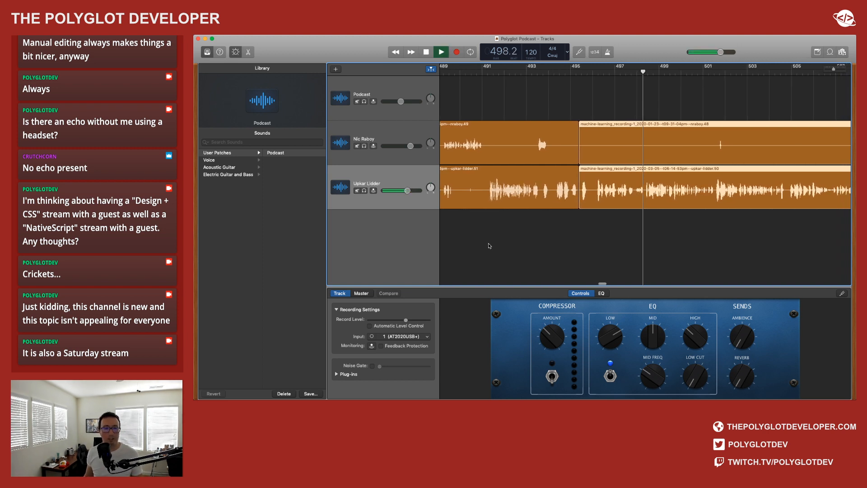
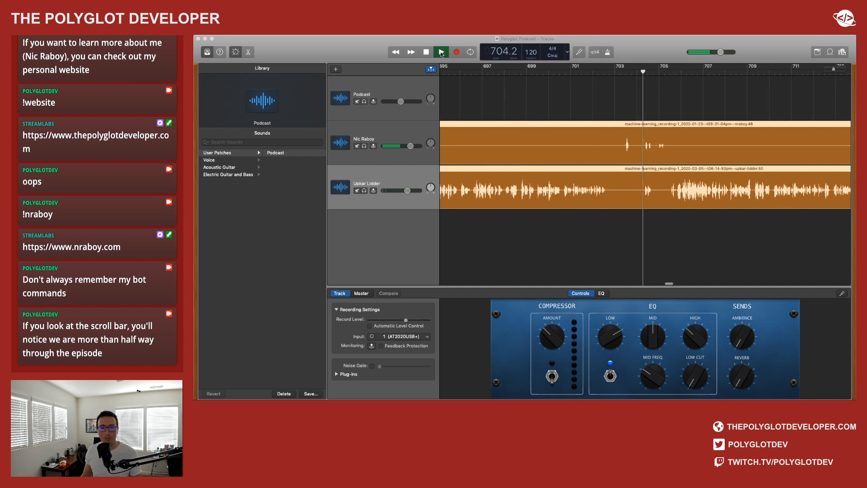
left_click(441, 52)
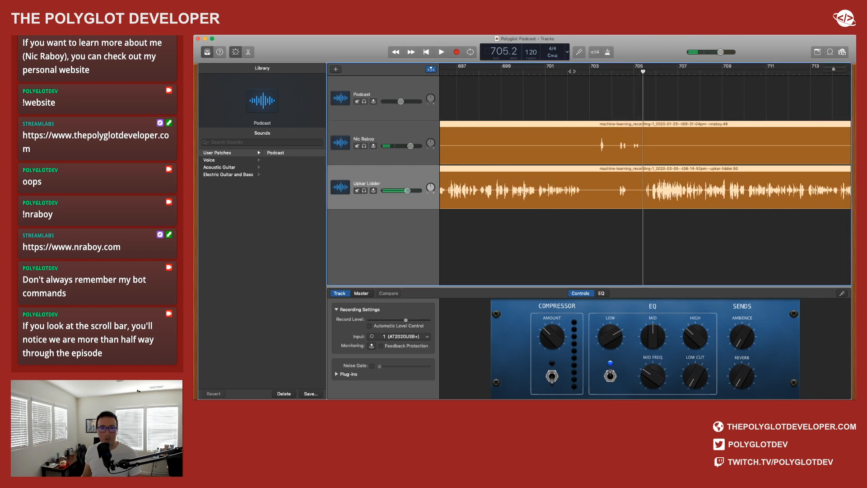
Step: Split both voice tracks at bar 702 beat 4 and bar 705 beat 2, and delete the pieces between the cuts
left_click_drag(573, 71, 583, 71)
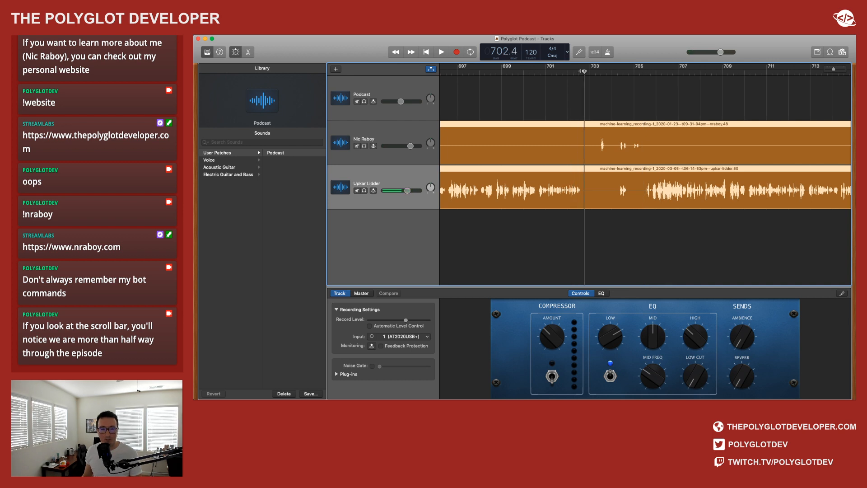
left_click(591, 222)
left_click(589, 169)
left_click(587, 127, "shift")
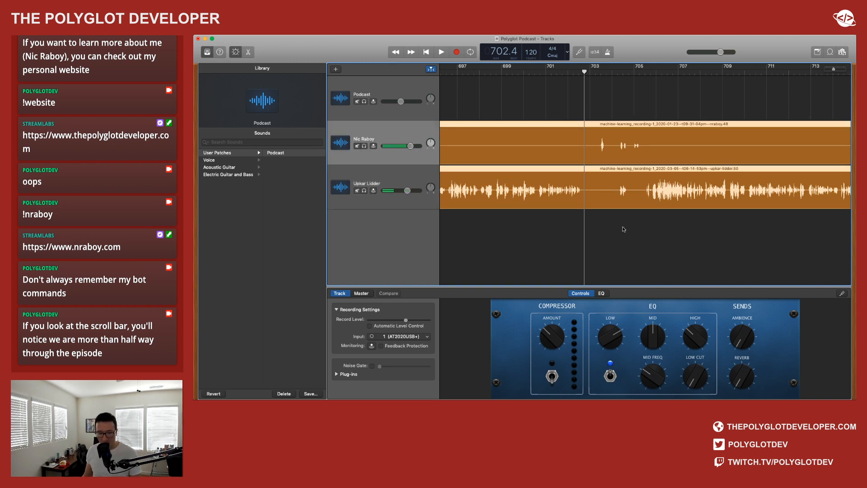
key("super+t")
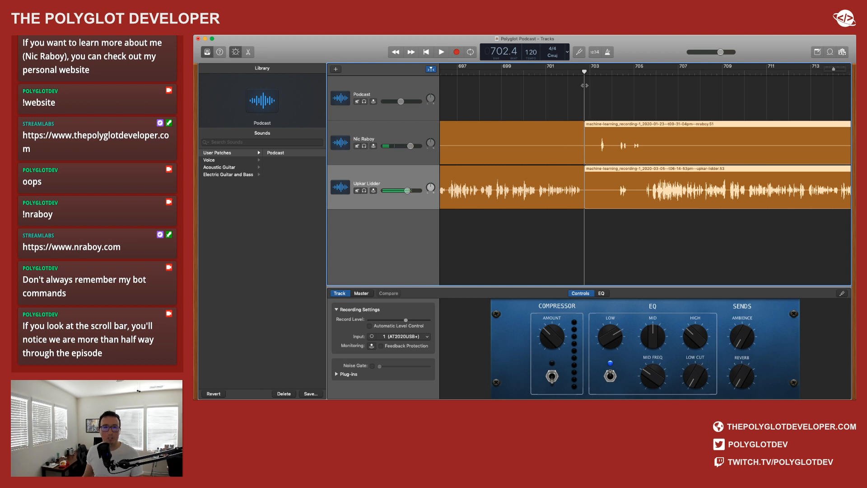
left_click(645, 72)
left_click_drag(646, 71, 642, 72)
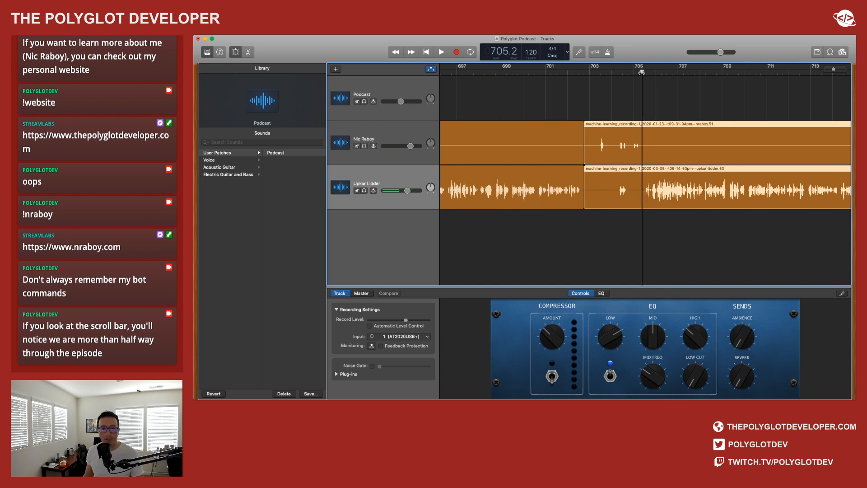
key("super+t")
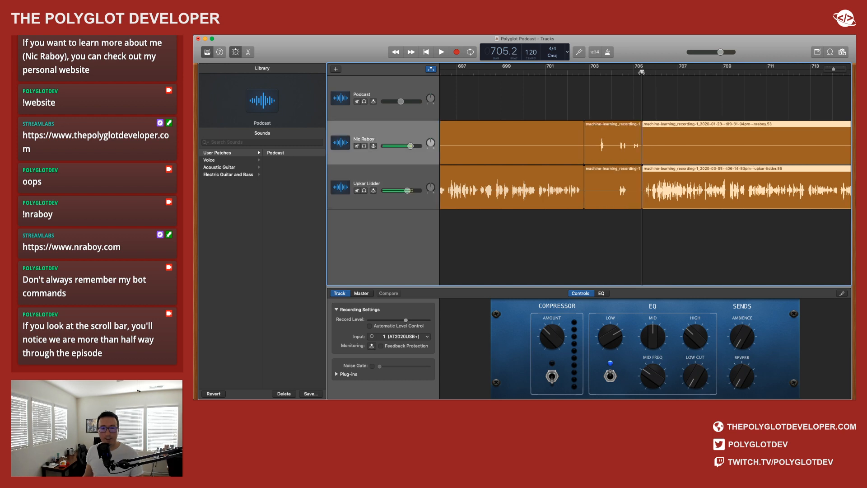
left_click(615, 136)
left_click(612, 175)
left_click(615, 140, "shift")
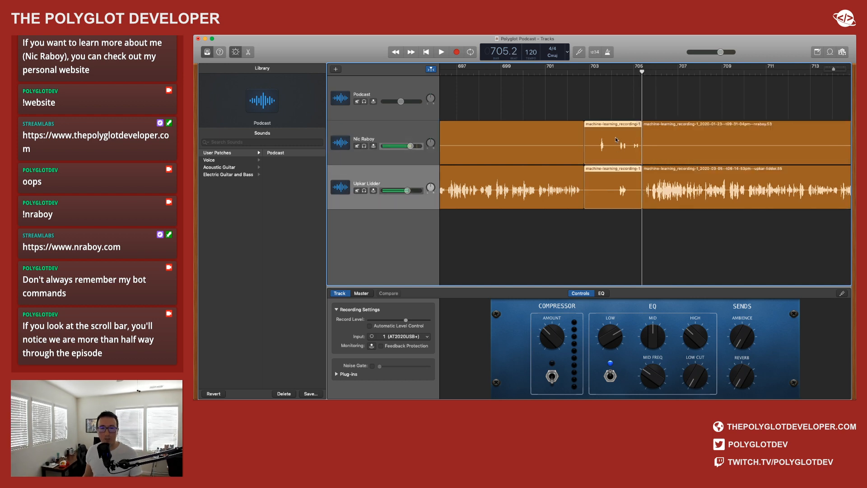
key("Delete")
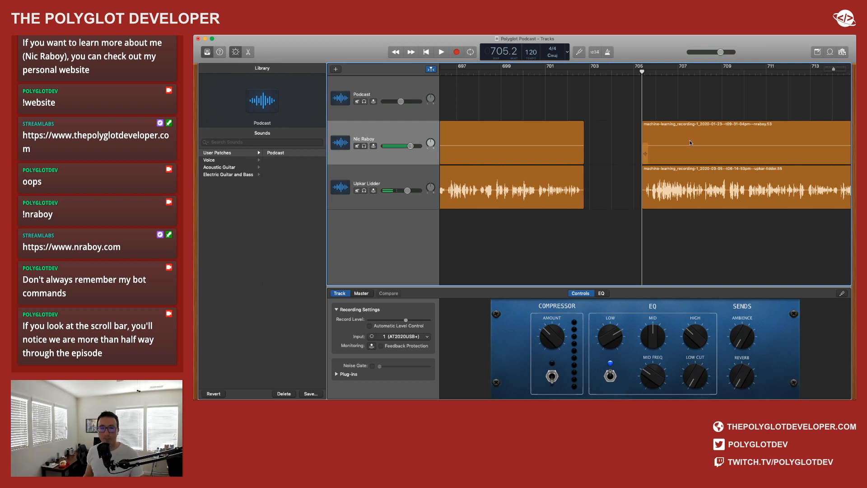
Step: Move the remaining regions of both voice tracks together to bar 702 beat 4, closing the gap
left_click(691, 141)
left_click(705, 180, "shift")
left_click_drag(705, 180, 664, 178)
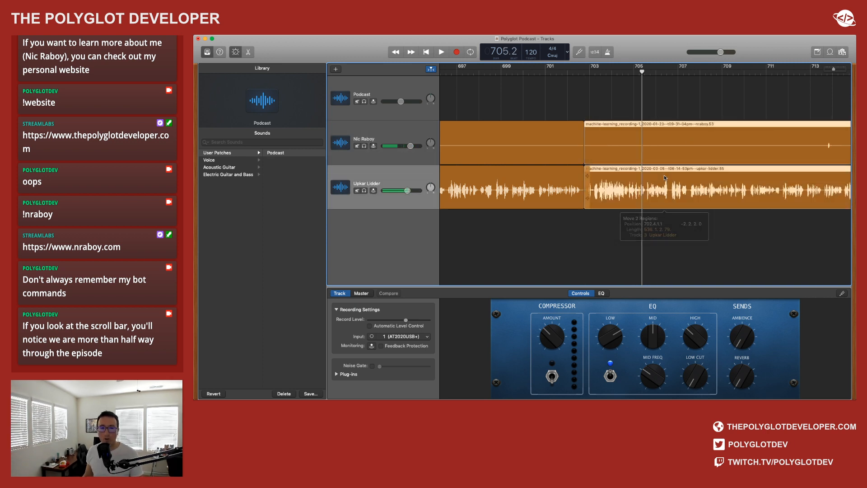
left_click(592, 236)
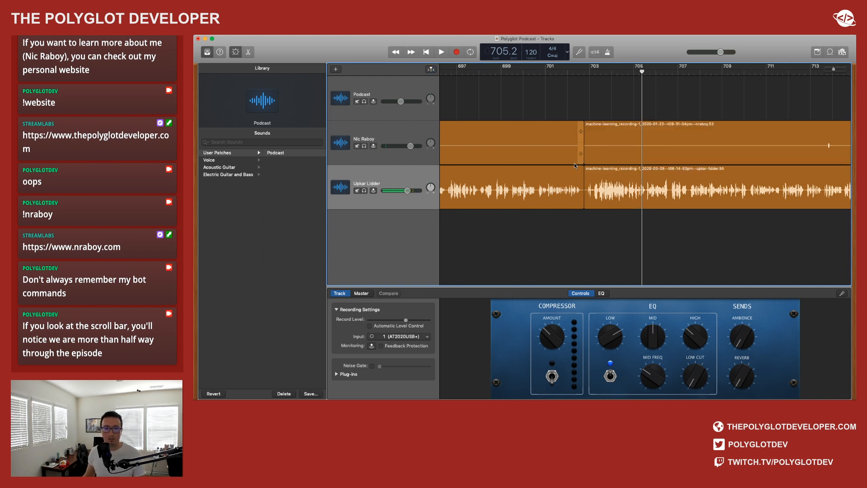
Step: Play both voice tracks from bar 701 beat 2, and replay the overlapping speech from bar 724 beat 4
left_click(551, 73)
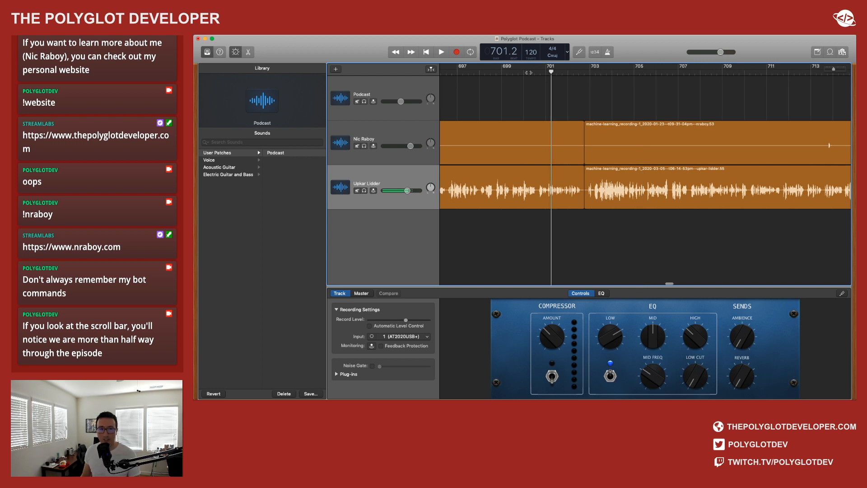
left_click(441, 53)
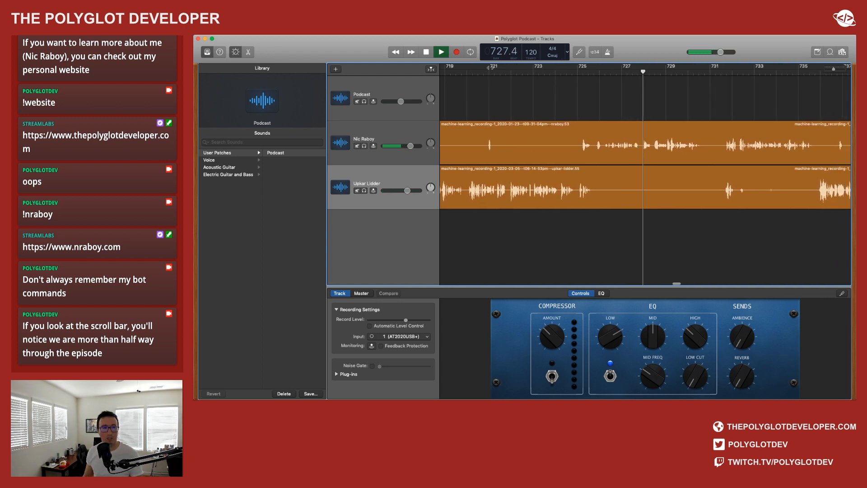
key("space")
left_click(564, 71)
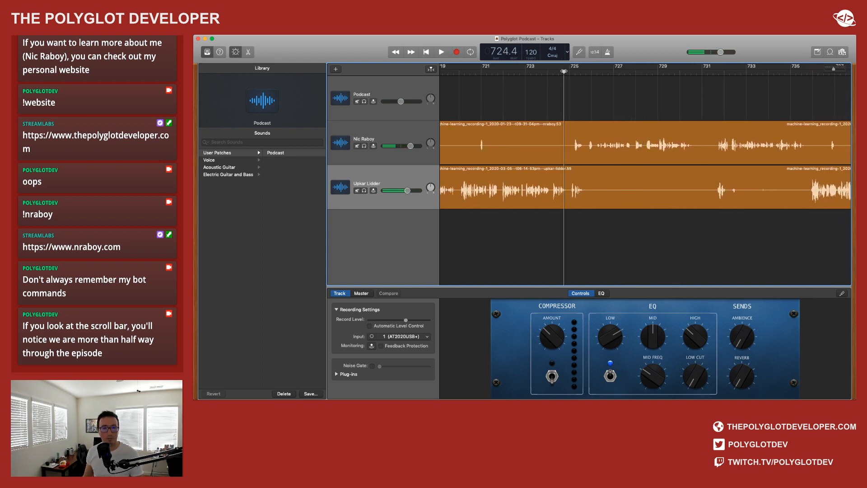
left_click(442, 54)
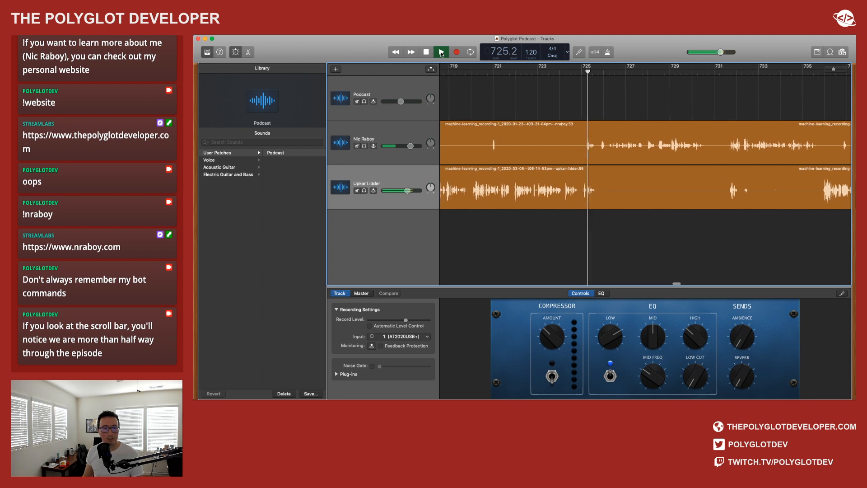
key("space")
Step: Split only the upper voice track at bar 725 beat 1 and bar 725 beat 4, and delete the piece between the cuts
left_click(592, 72)
left_click(600, 144)
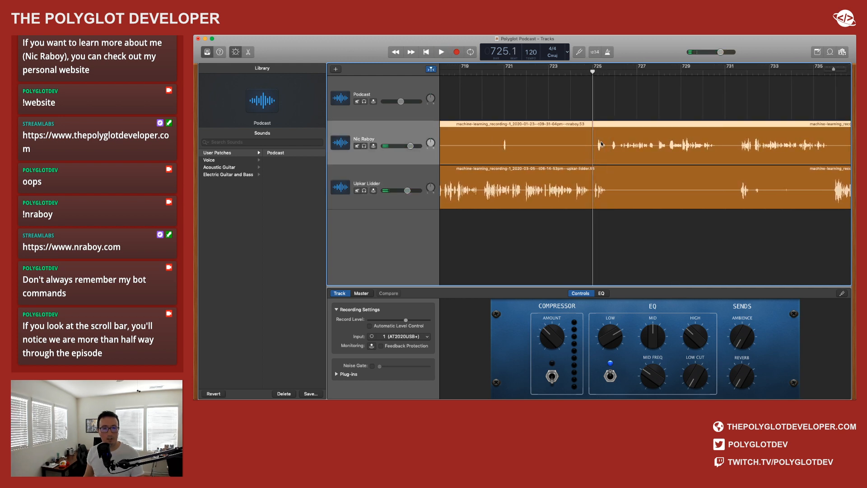
key("super+t")
left_click(609, 72)
key("super+t")
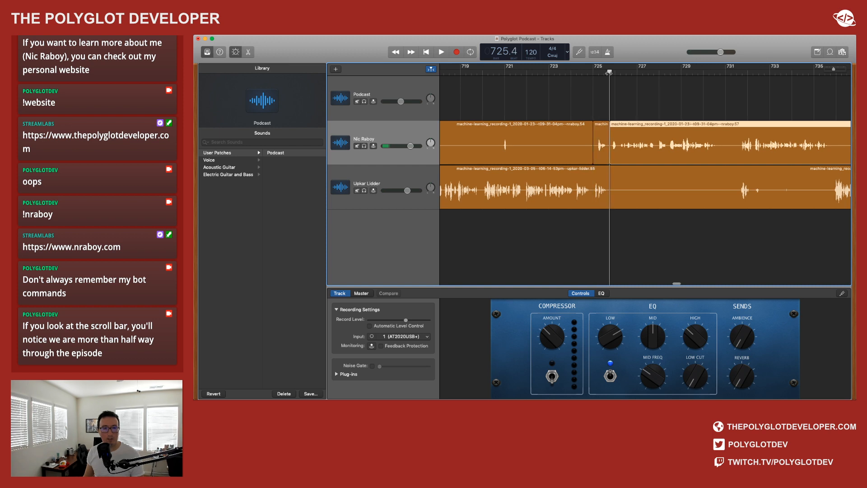
left_click(601, 141)
key("Delete")
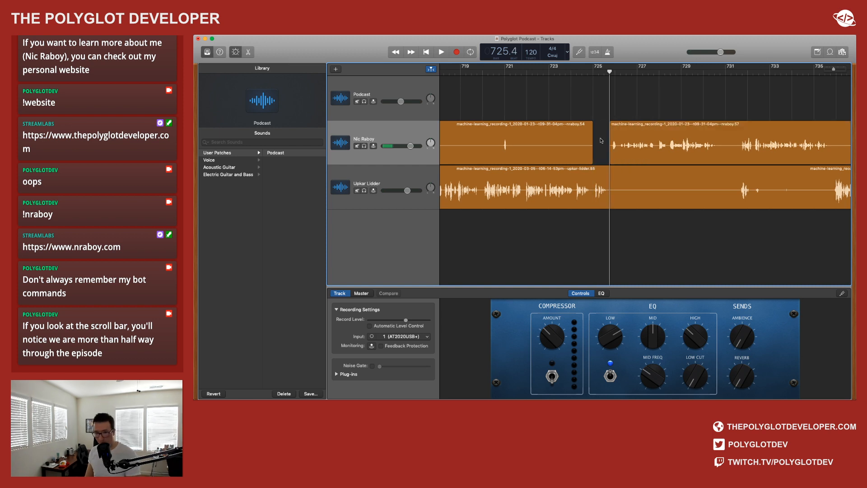
Step: Replay both voice tracks from just before the new gap in the upper voice track and stop near bar 733
left_click(564, 71)
left_click(444, 55)
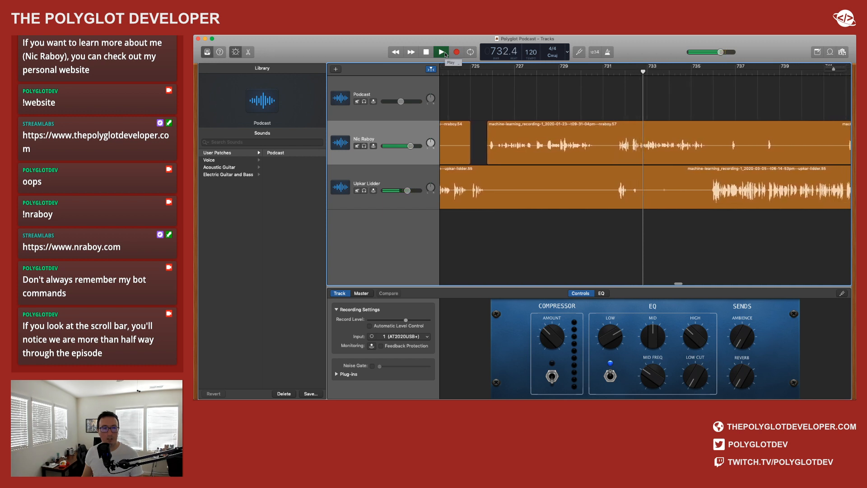
left_click(444, 53)
Step: Split both voice tracks at bar 730 beat 3 and bar 731 beat 3, and delete the pieces between the cuts
left_click(582, 71)
left_click(589, 135)
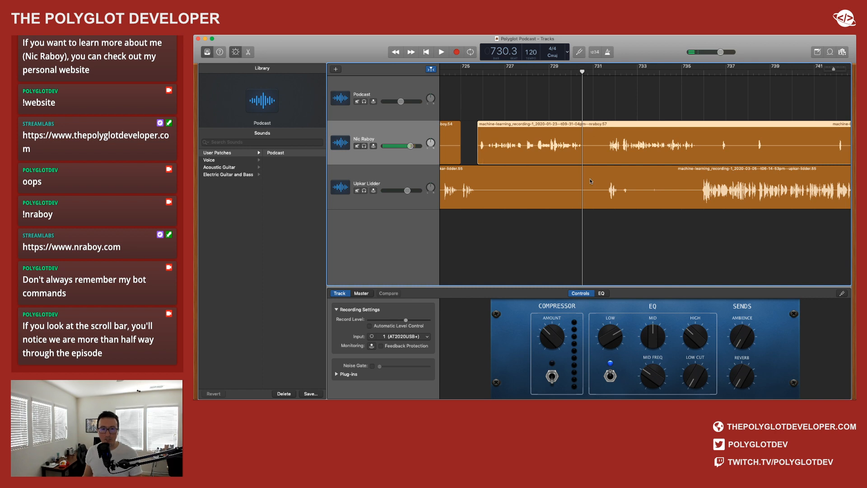
left_click(589, 178, "shift")
key("super+t")
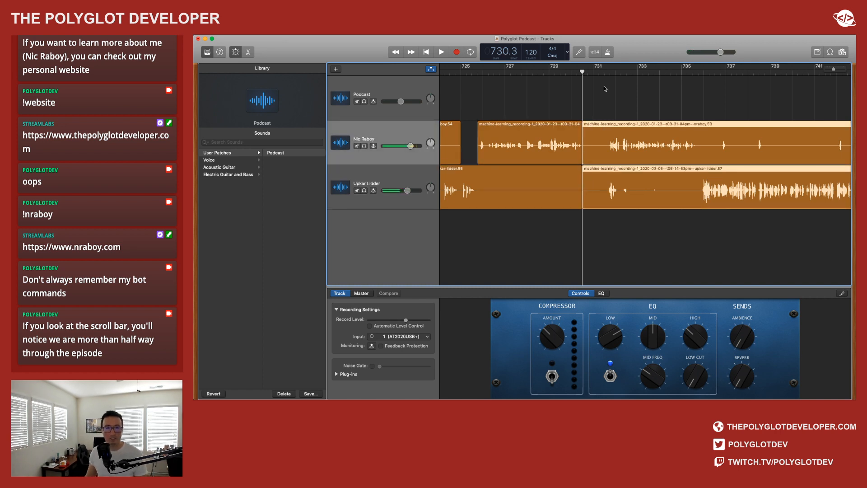
left_click(605, 73)
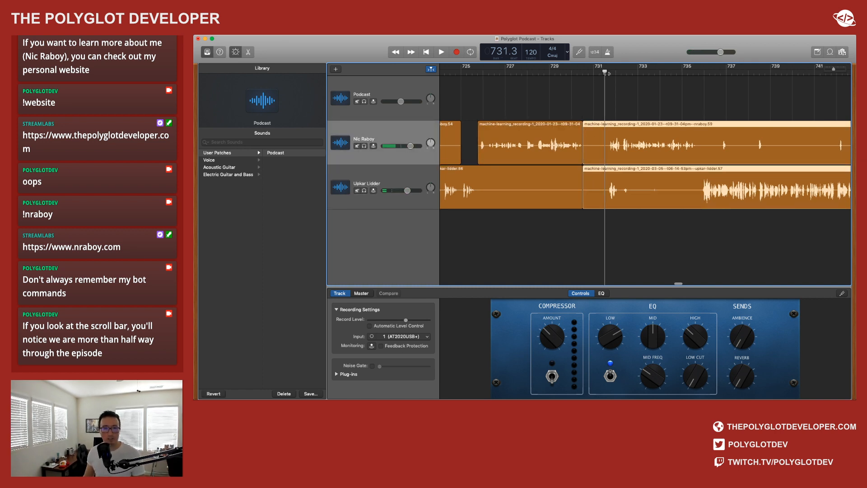
left_click(607, 72)
key("super+t")
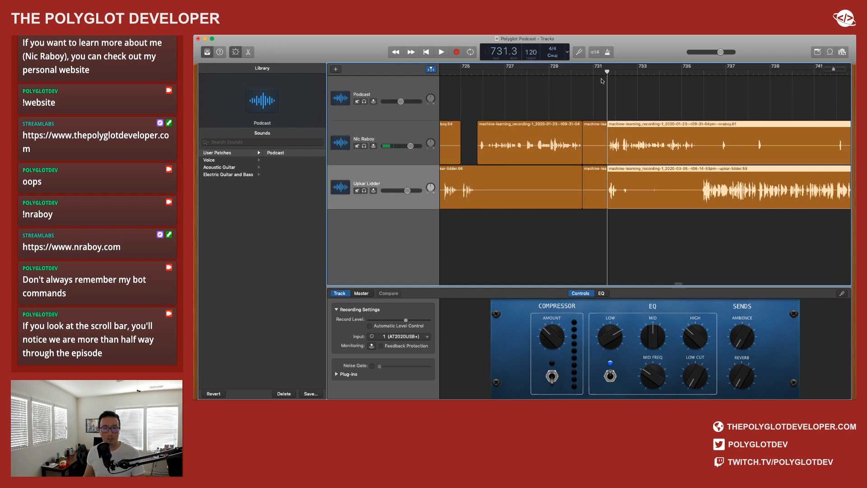
left_click(596, 131)
left_click(594, 183, "shift")
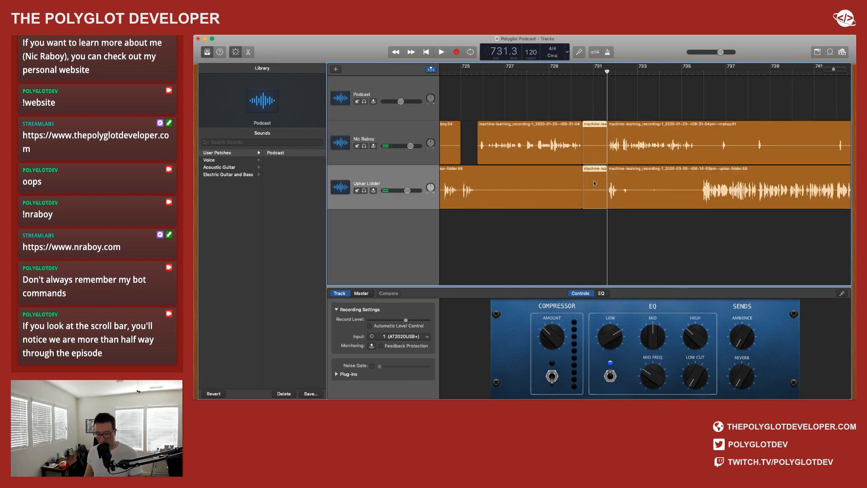
key("Delete")
Step: Move the remaining regions of both voice tracks together to bar 730 beat 3, closing the gap
left_click(691, 131)
left_click(685, 181, "shift")
left_click_drag(685, 181, 655, 181)
Step: Split only the lower voice track at bar 731 beat 3 and delete the short piece before the cut
left_click(599, 72)
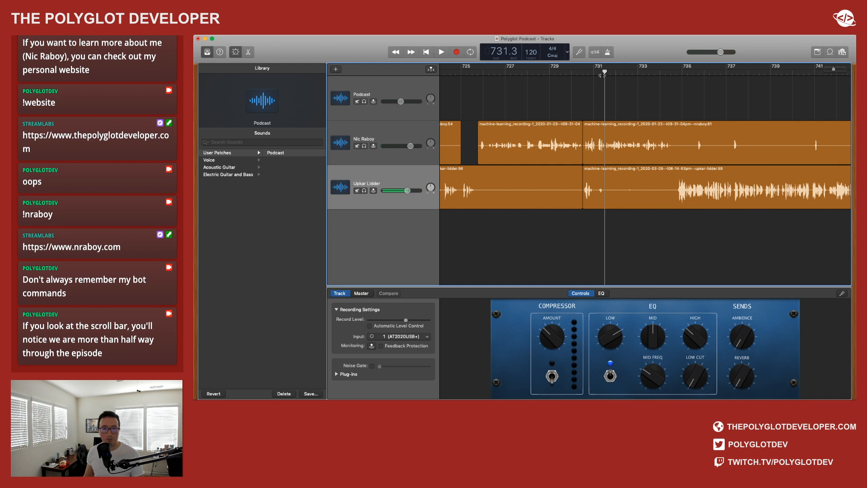
left_click(610, 185)
key("super+t")
left_click(595, 183)
key("Delete")
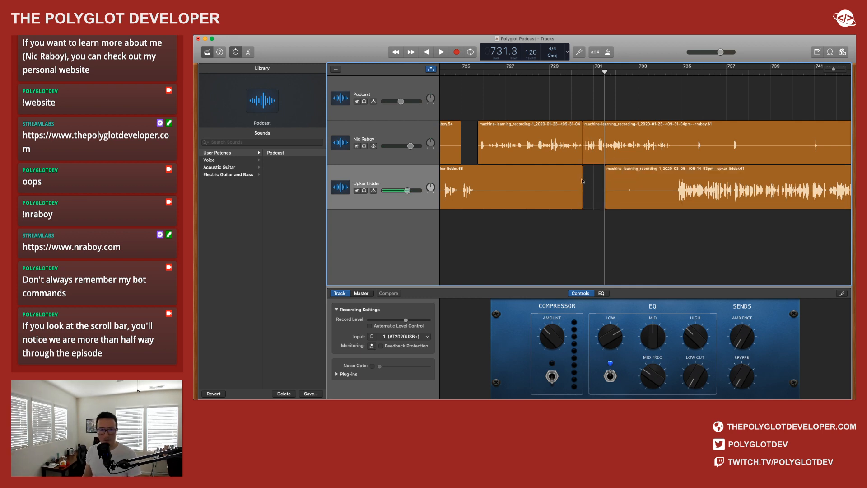
Step: Play both voice tracks from bar 728 beat 3, pause at bar 828 beat 4, and resume listening
left_click(539, 72)
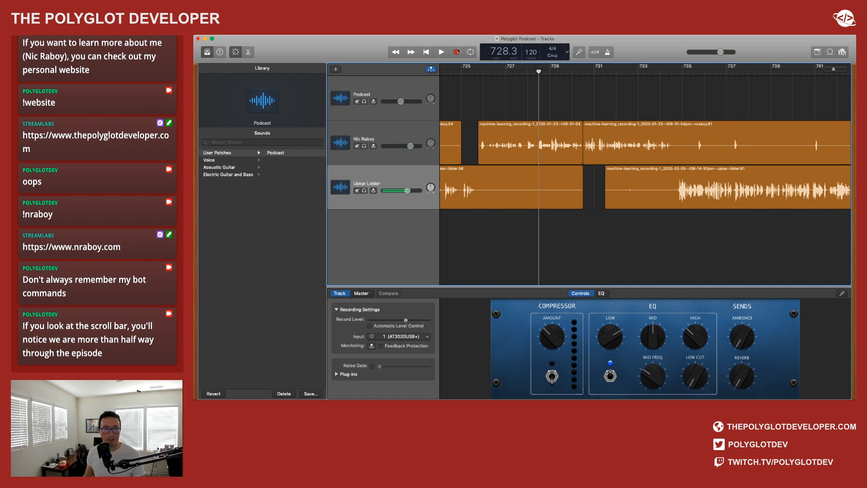
left_click(441, 52)
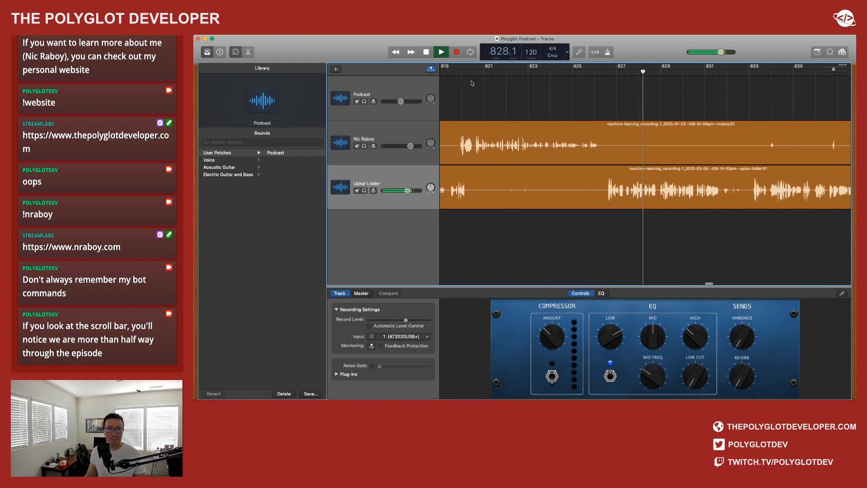
left_click(439, 52)
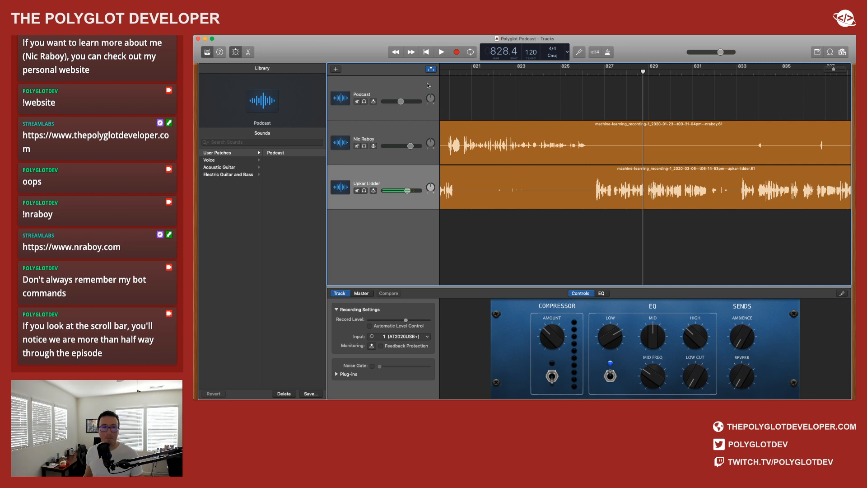
left_click(442, 53)
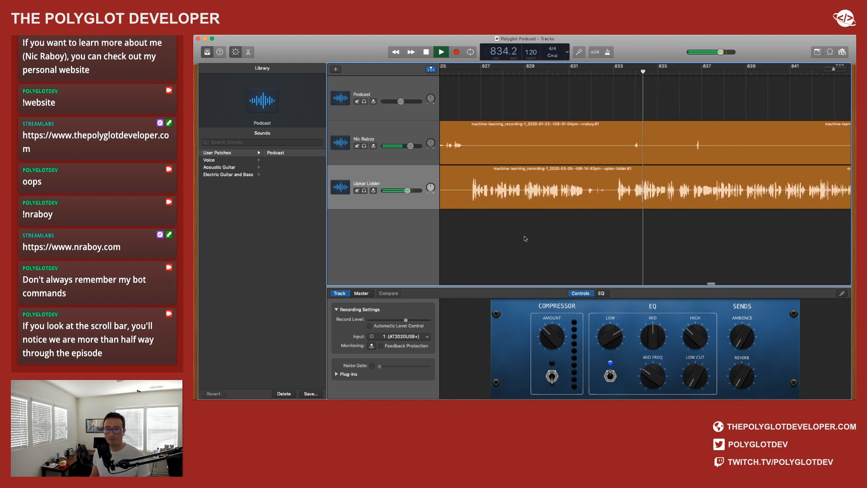
Step: Pause playback at bar 884 beat 2, check the Twitch chat window, and move it back out of view
key("super+Tab")
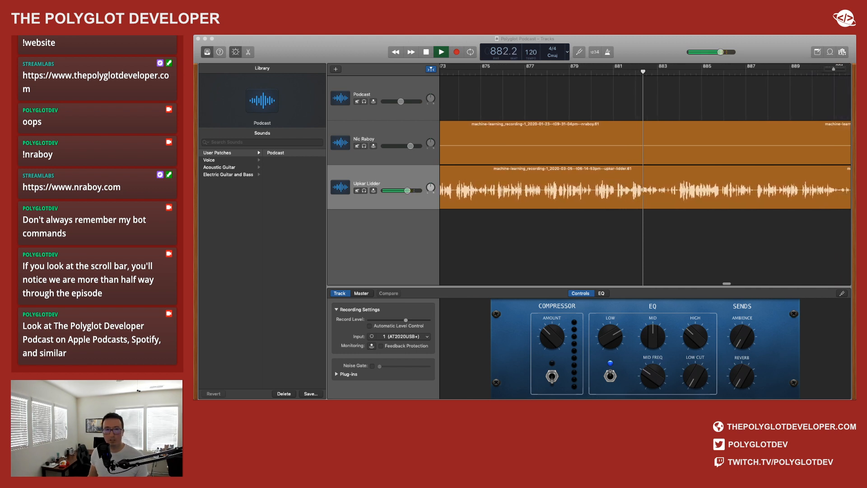
left_click(440, 55)
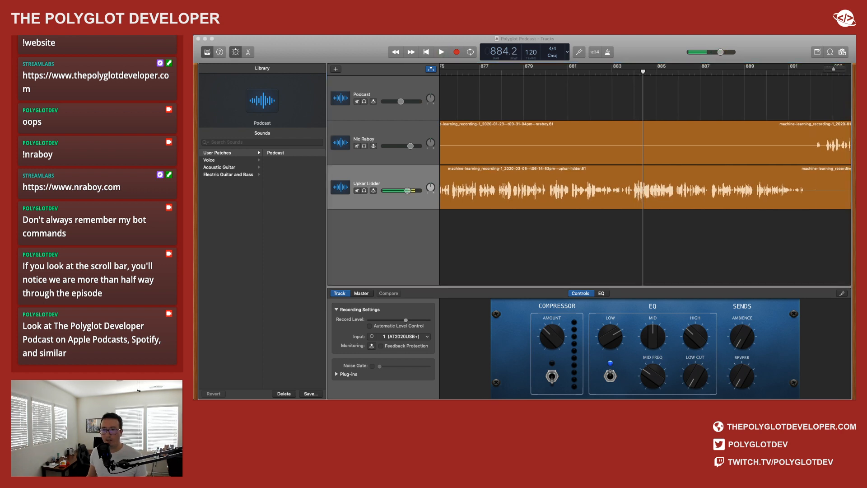
left_click_drag(855, 85, 808, 87)
left_click(725, 118)
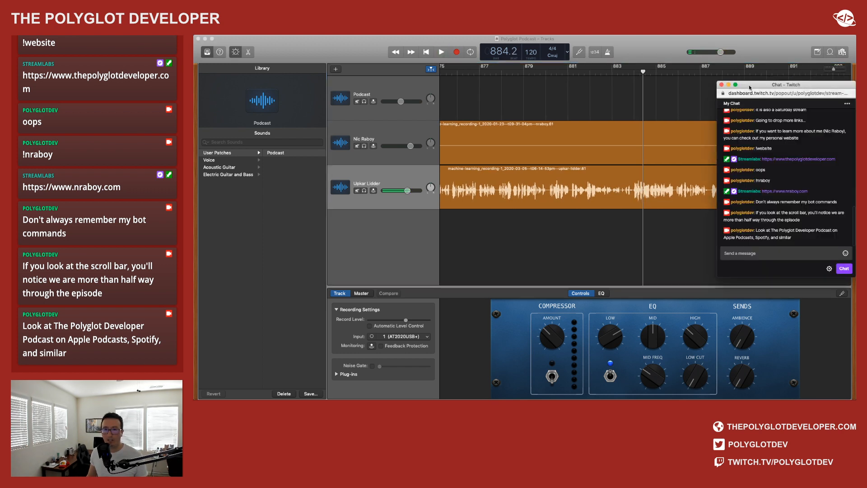
left_click_drag(748, 88, 855, 87)
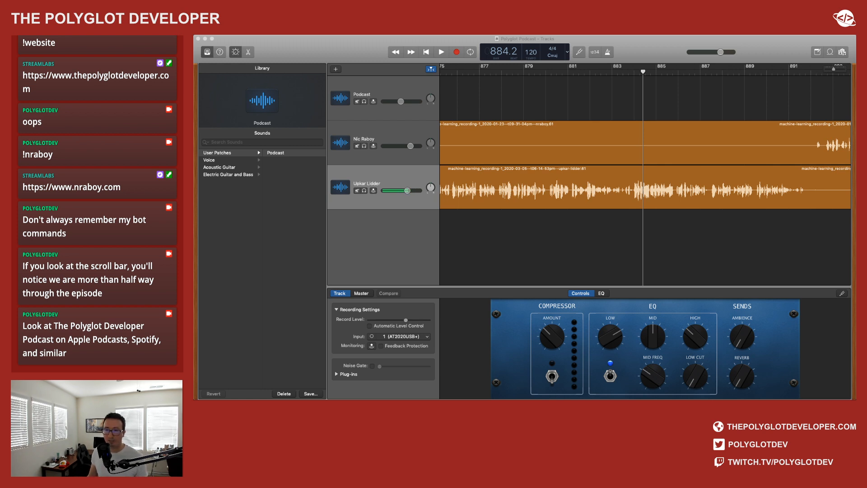
Step: Play both voice tracks from bar 884 beat 2 and stop after the final speech at bar 1237 beat 4
left_click(442, 53)
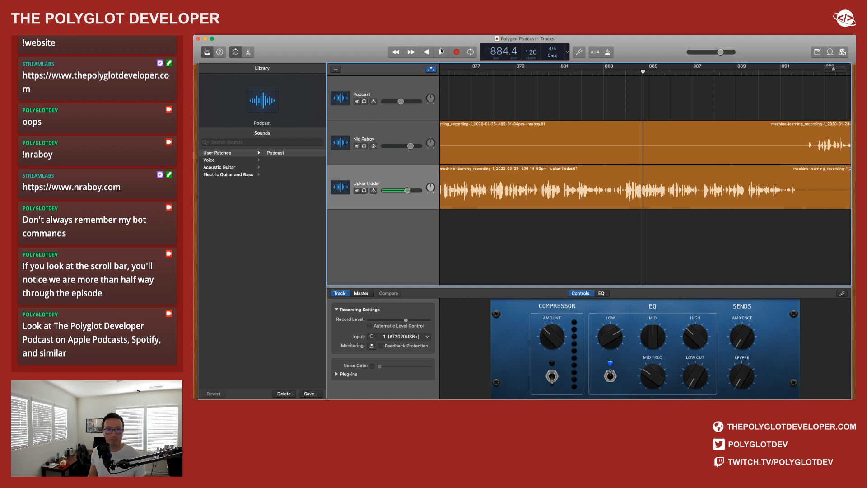
left_click(441, 52)
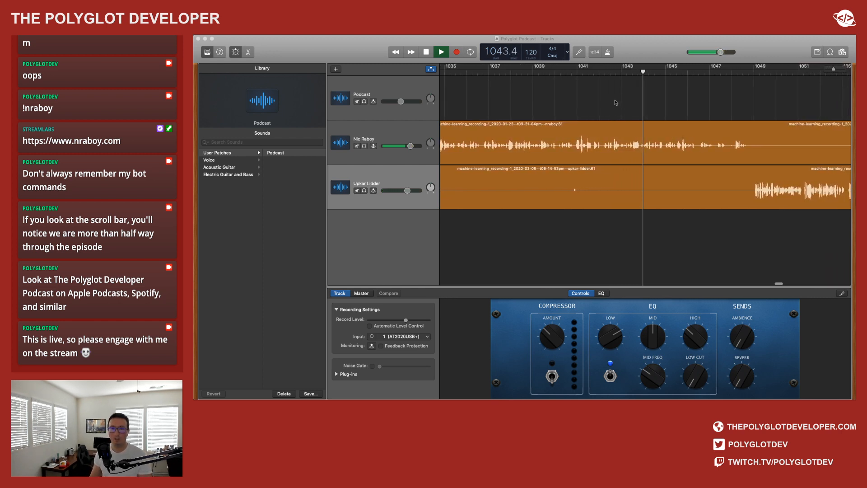
left_click(655, 43)
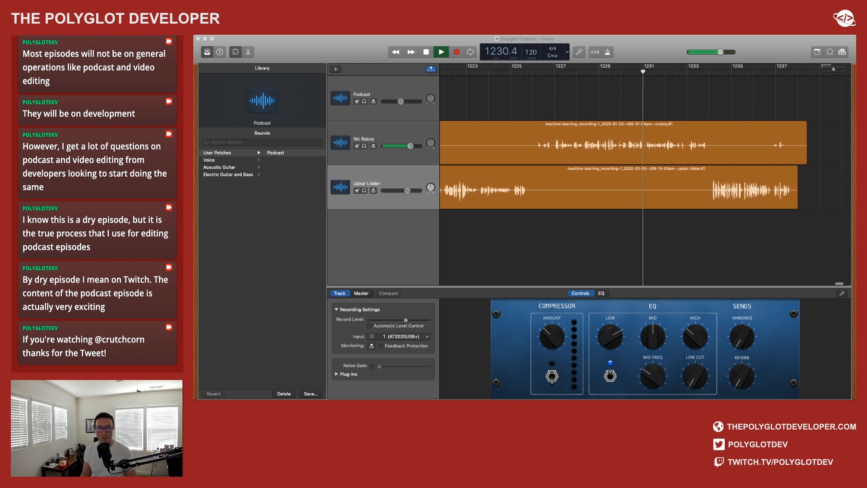
left_click(442, 53)
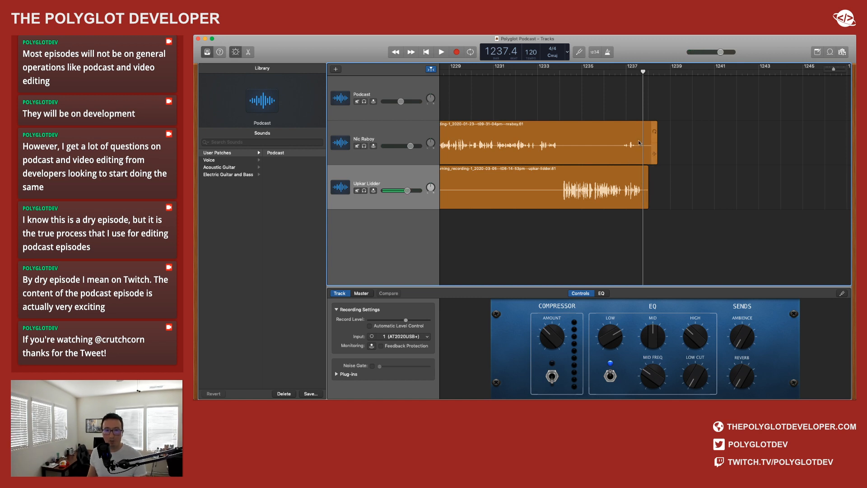
Step: Split both voice tracks at bar 1237 beat 4, delete the leftover ends, and select the Podcast track
left_click(638, 137)
left_click(631, 175, "shift")
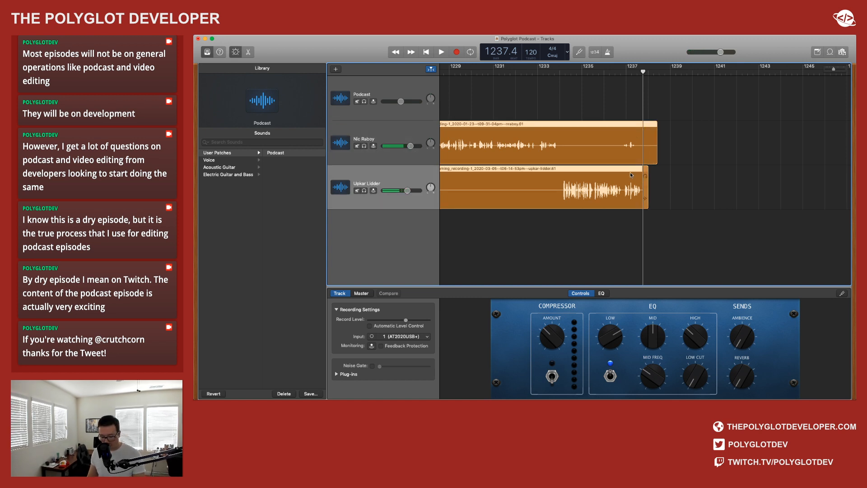
key("super+t")
key("Delete")
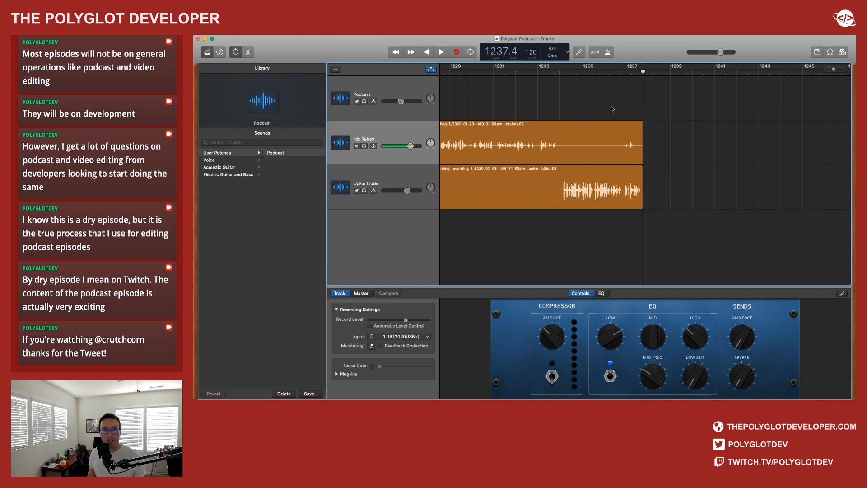
left_click(368, 87)
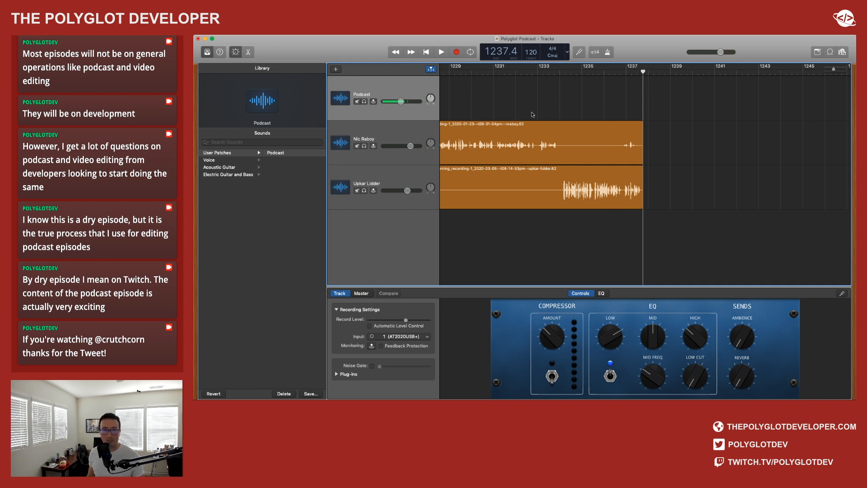
left_click(456, 52)
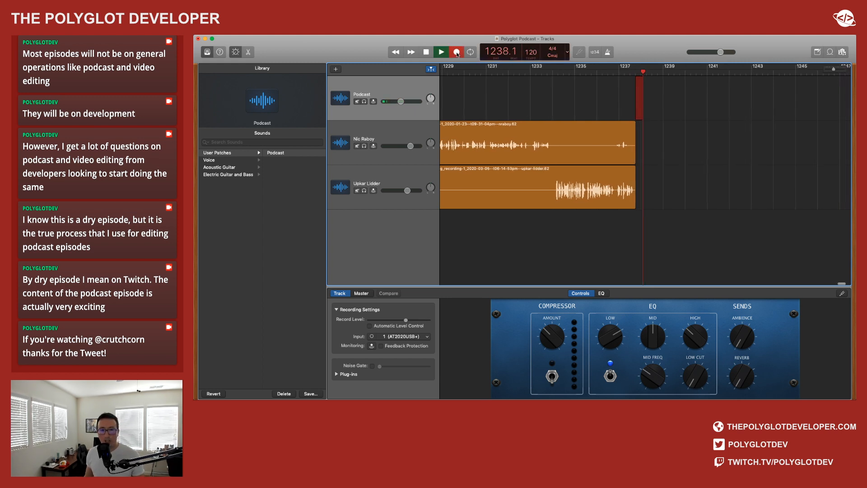
left_click(425, 52)
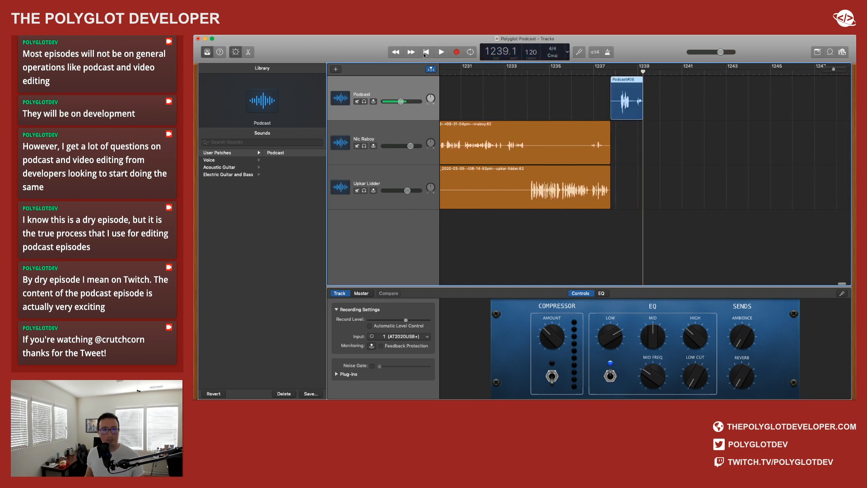
key("Delete")
left_click(612, 74)
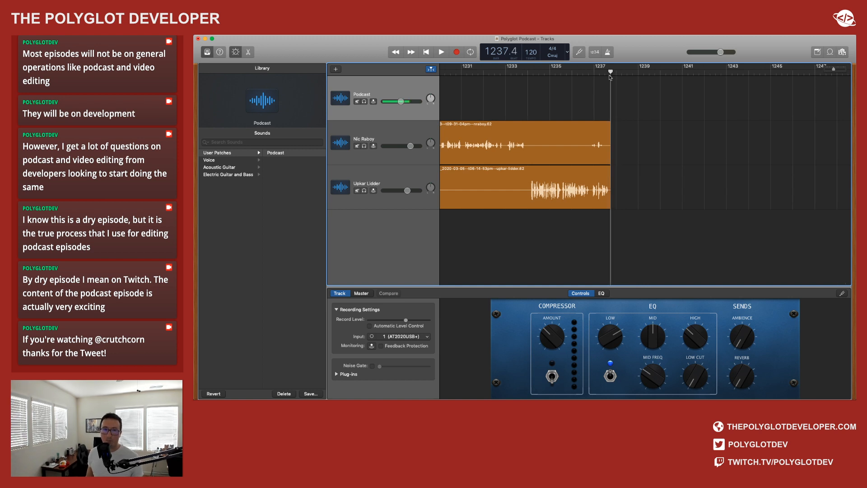
left_click(457, 53)
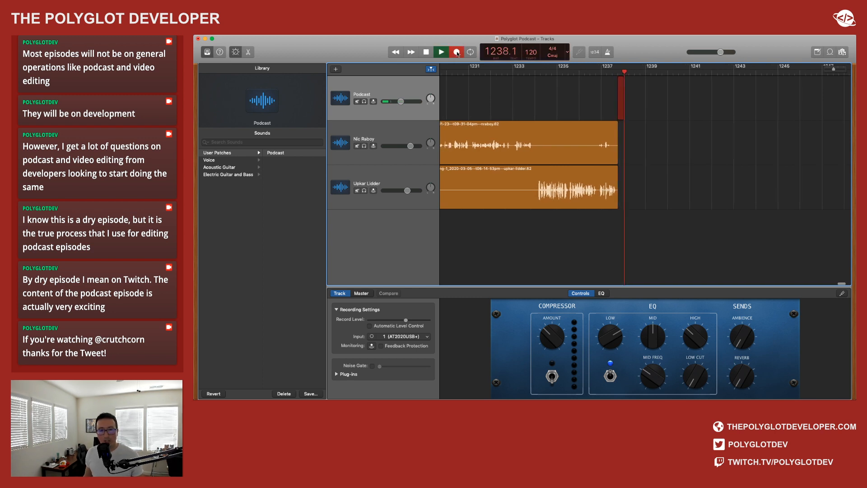
left_click(426, 52)
key("Delete")
key("comma")
left_click_drag(619, 71, 616, 71)
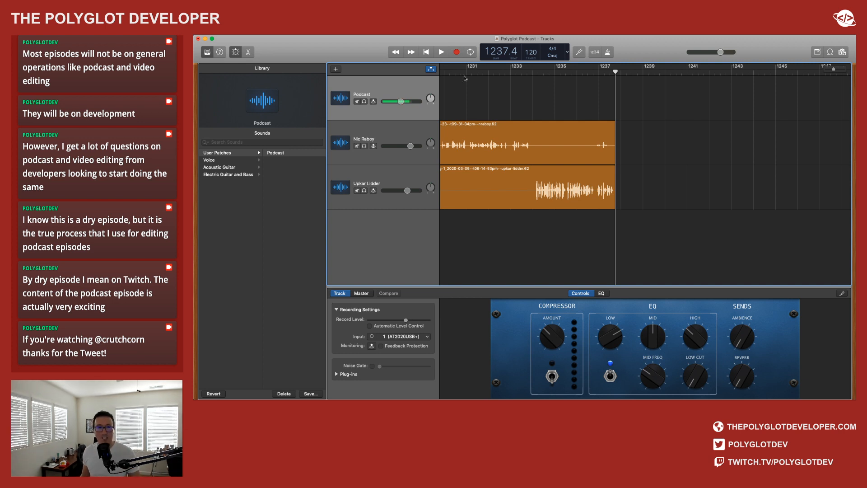
Step: Record a clip on the Podcast track from bar 1237 beat 4, play it back, and trim its end to bar 1241 beat 2
left_click(457, 52)
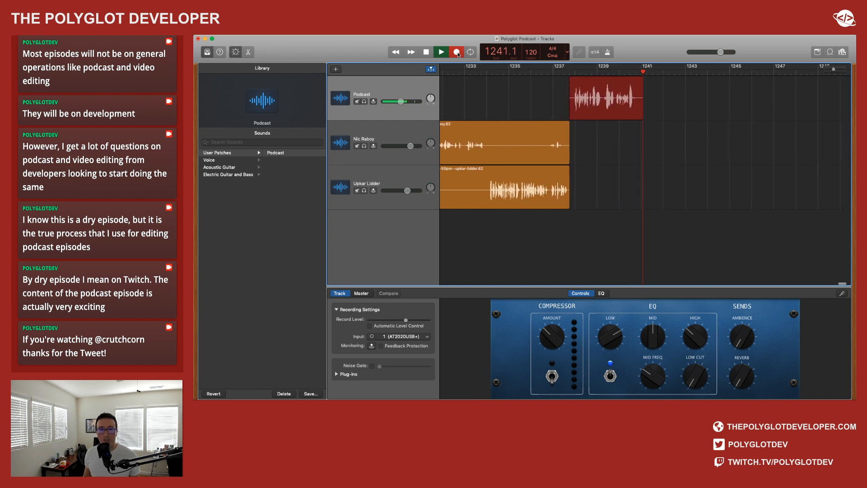
left_click(444, 54)
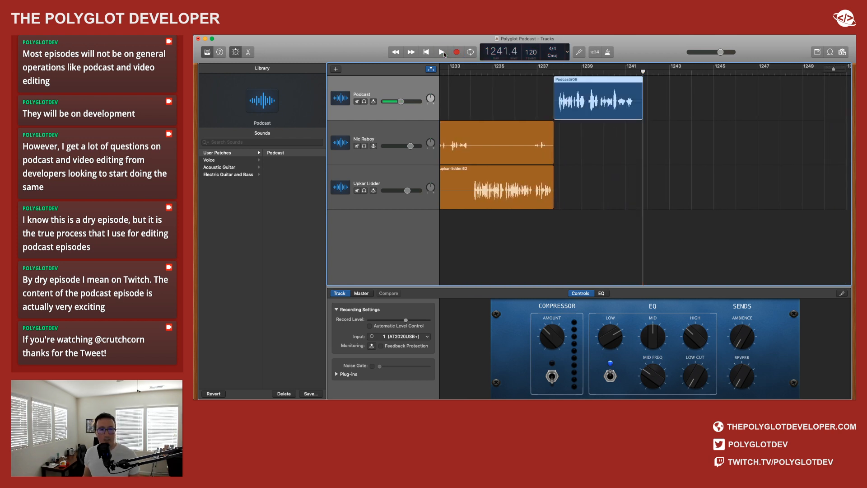
left_click(531, 70)
left_click(440, 51)
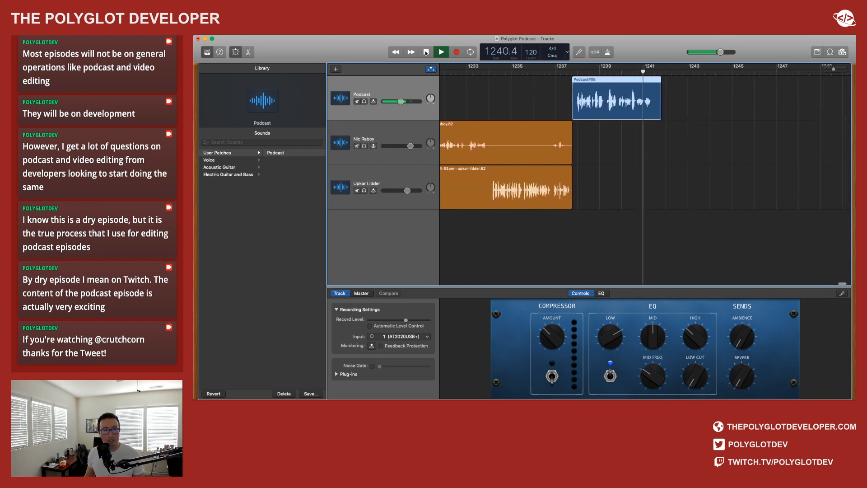
left_click(425, 53)
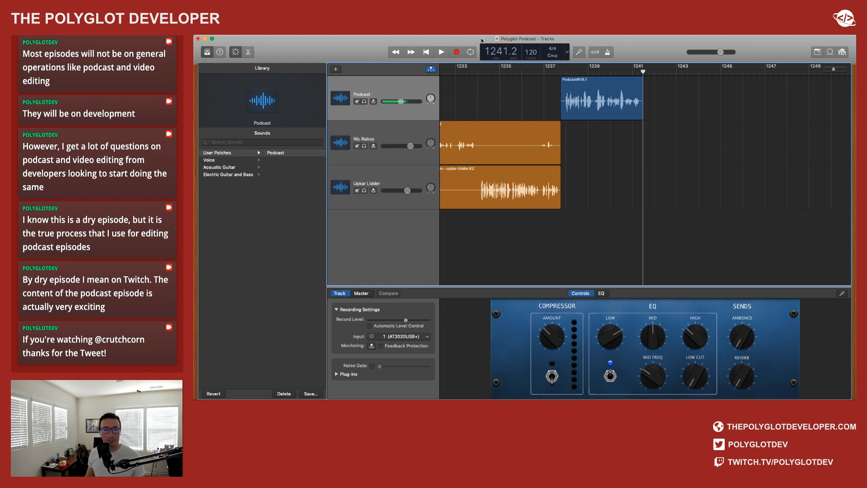
Step: Record a second clip on the Podcast track from bar 1241 beat 2, play it back, and trim its end to bar 1255 beat 3
left_click(456, 53)
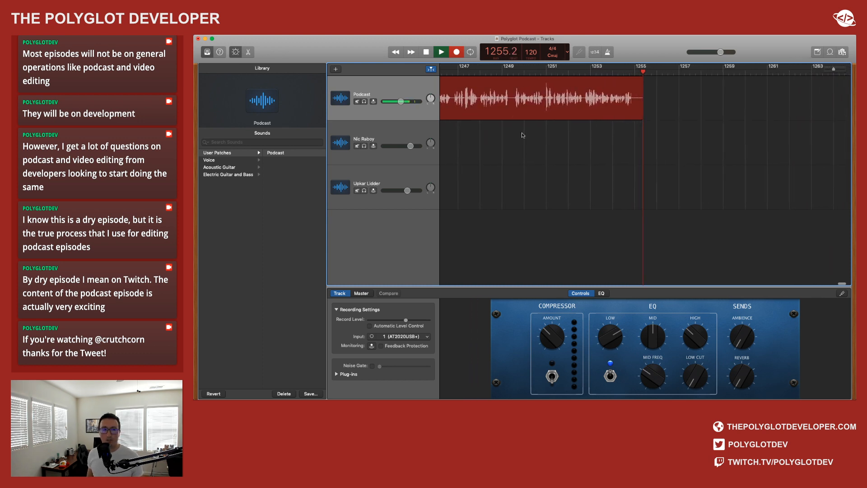
left_click(444, 53)
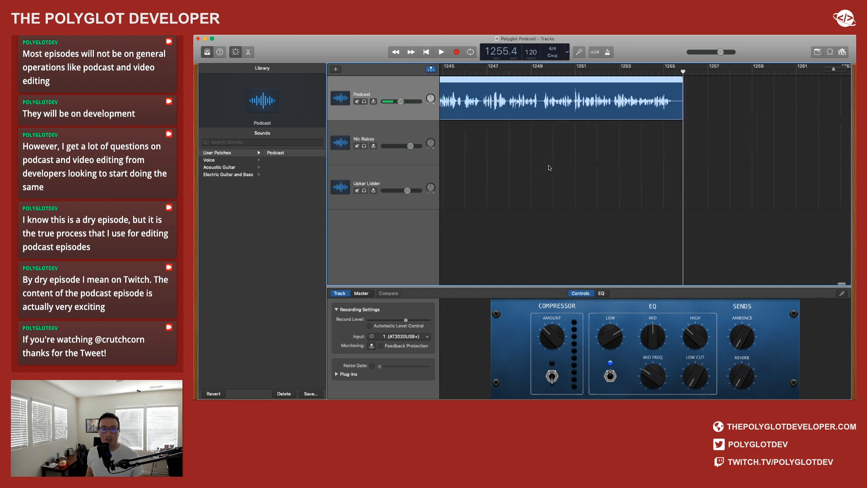
left_click(505, 68)
key("space")
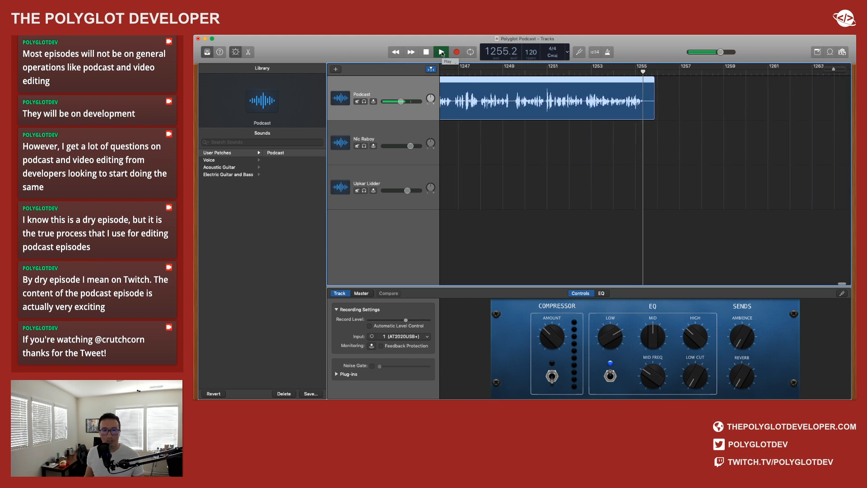
left_click(442, 53)
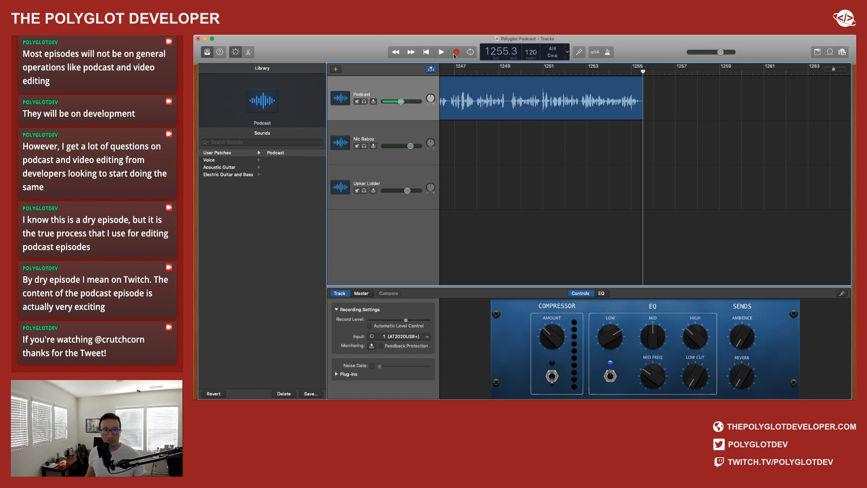
Step: Record a third clip on the Podcast track from bar 1255 beat 3, play it back, and trim its end to bar 1264 beat 1
left_click(457, 53)
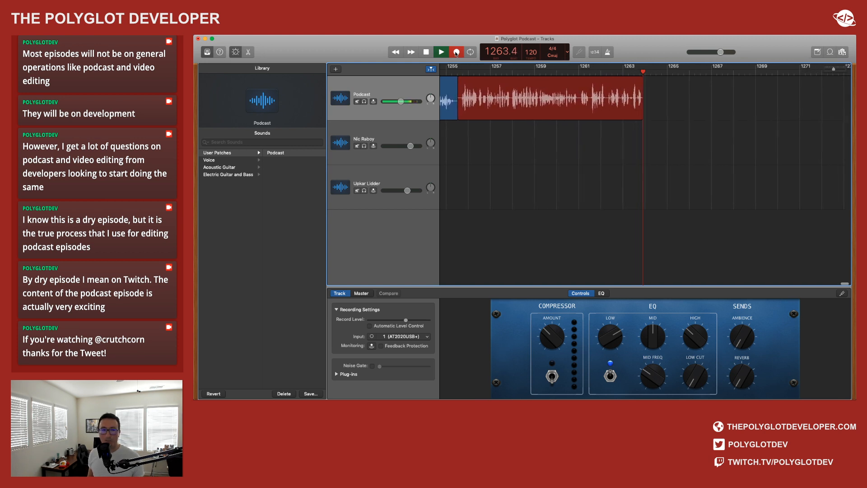
left_click(437, 52)
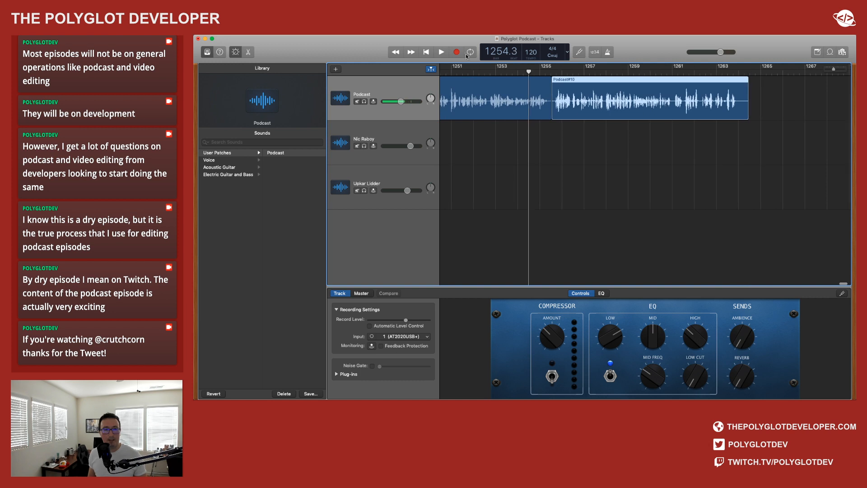
left_click(441, 51)
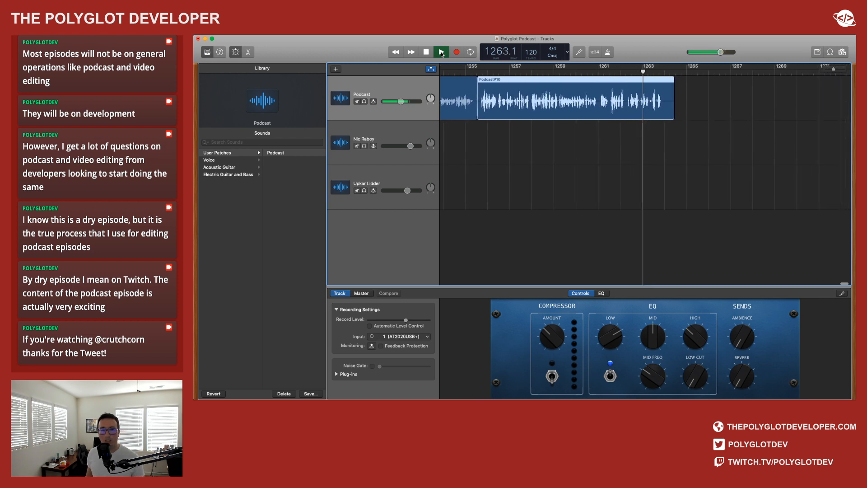
left_click(440, 51)
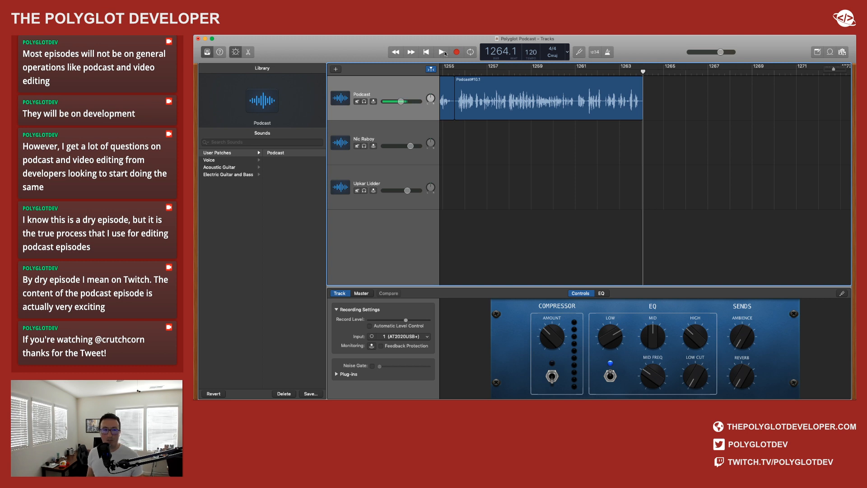
Step: Record a short closing clip on the Podcast track from bar 1264 beat 1 to bar 1265 beat 3, and play it back
left_click(456, 52)
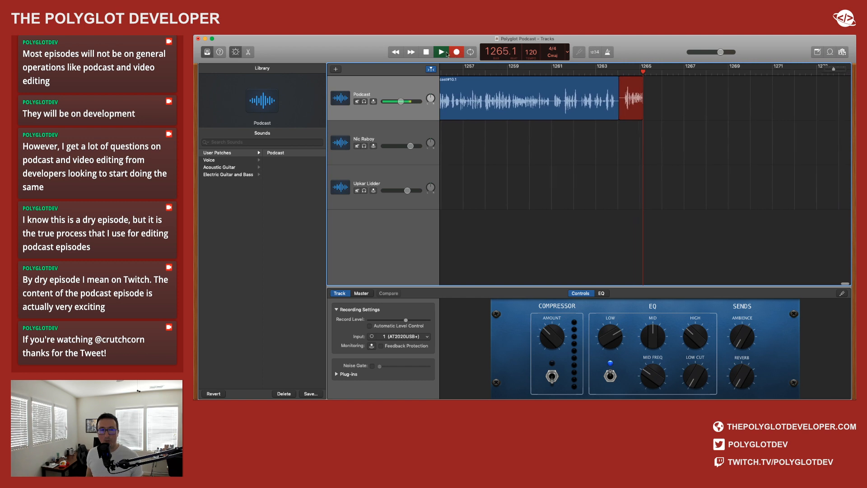
key("space")
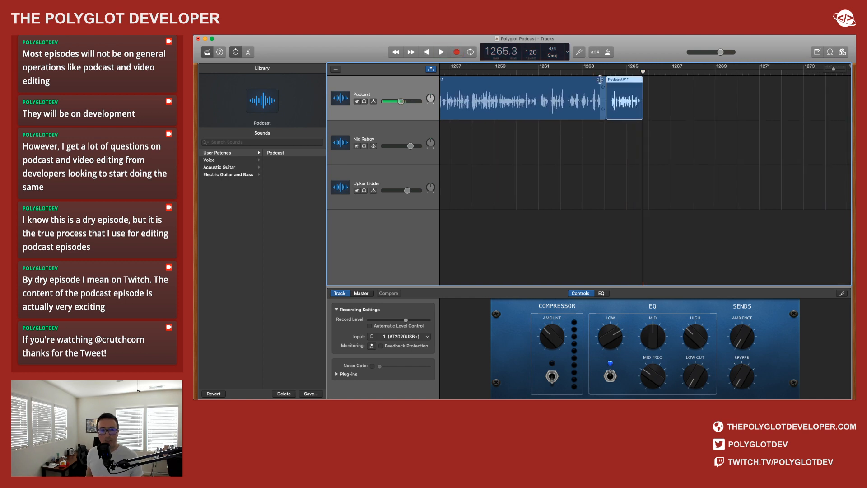
left_click(583, 72)
left_click(439, 52)
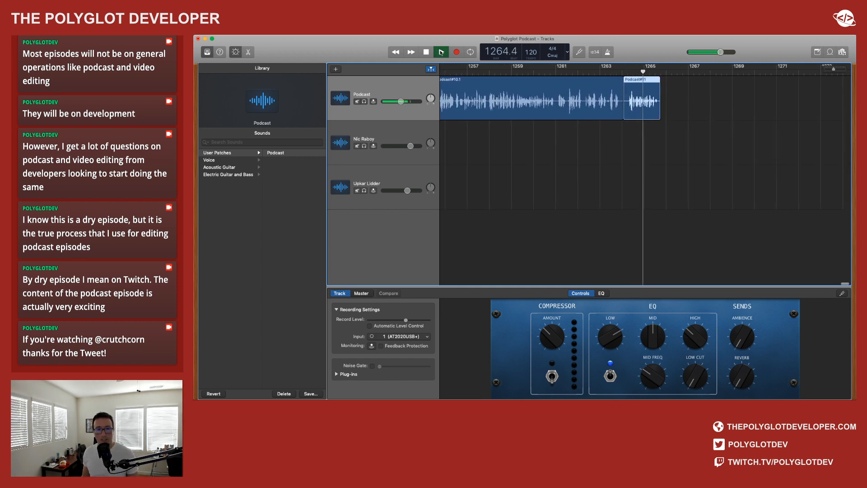
left_click(441, 52)
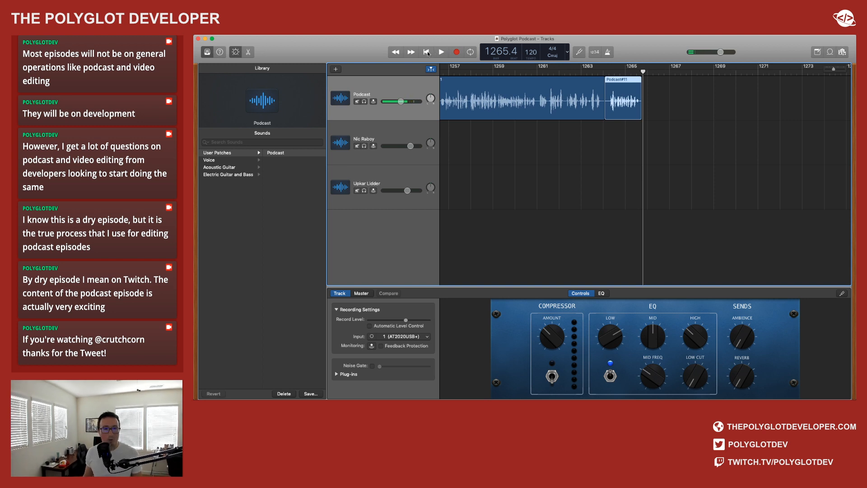
Step: Return to the project start and play the introduction through to the opening of the interview, stopping at bar 36 beat 1
left_click(427, 52)
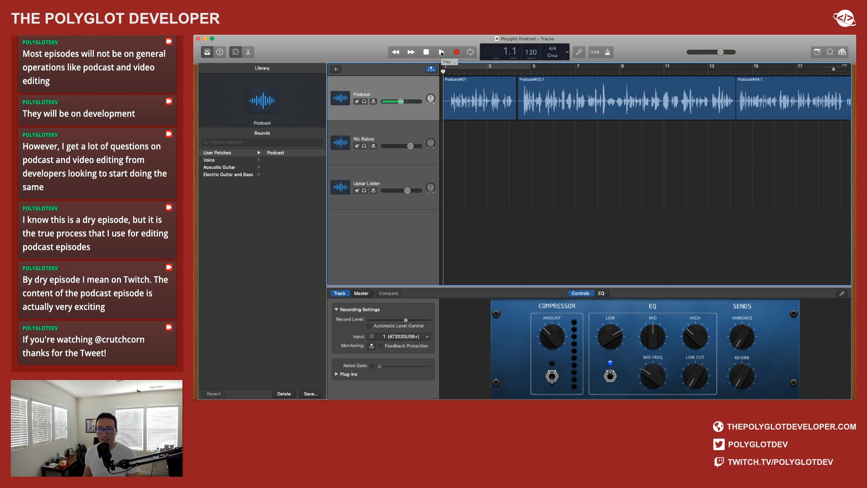
left_click(442, 53)
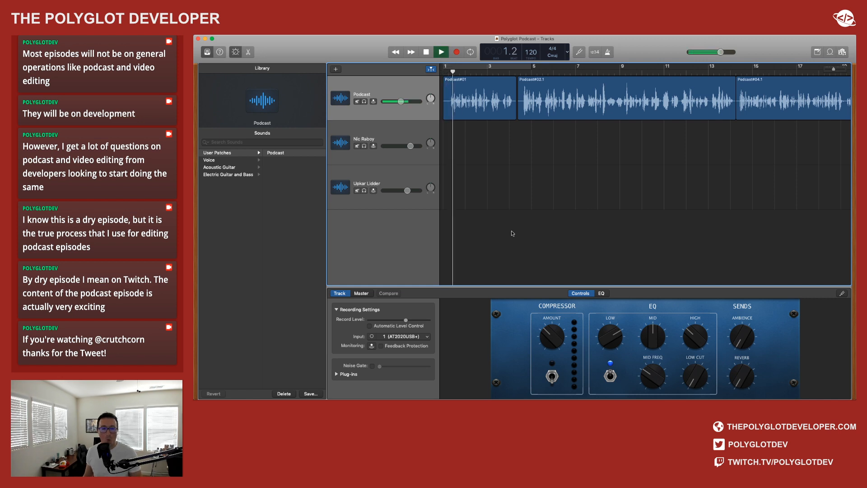
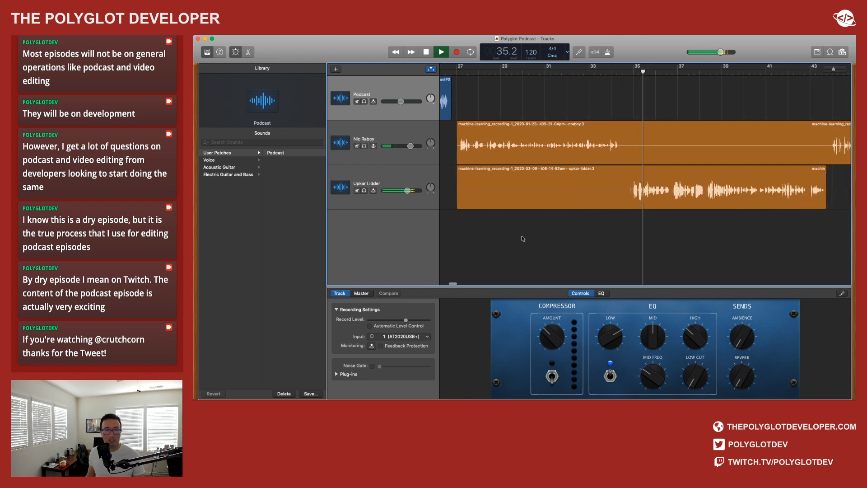
left_click(442, 53)
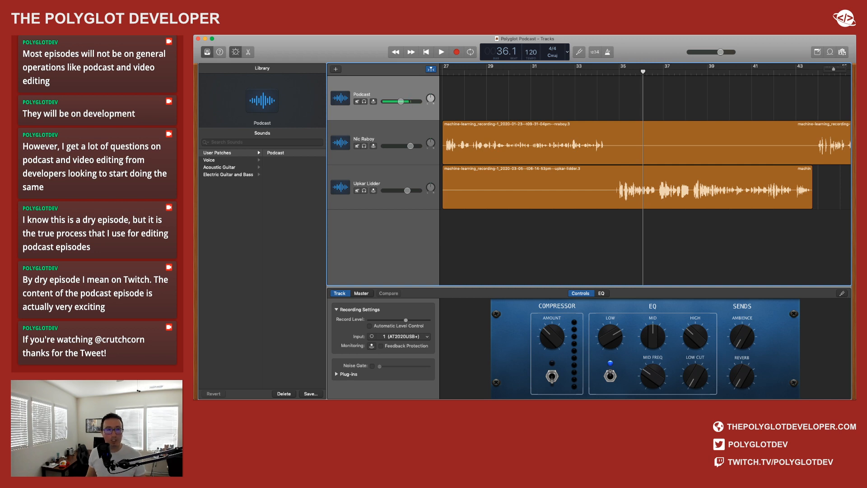
Step: Export the song to the Desktop as an MP3 at Medium Quality (128 kBit/s)
left_click(338, 31)
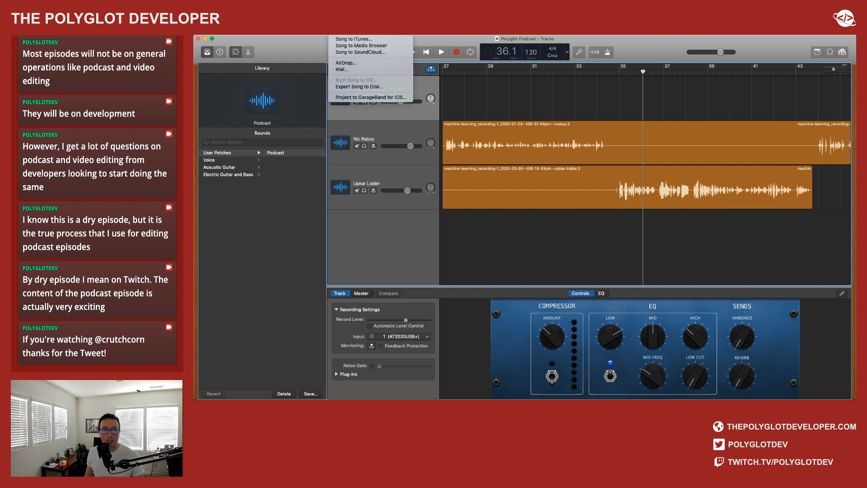
left_click(354, 87)
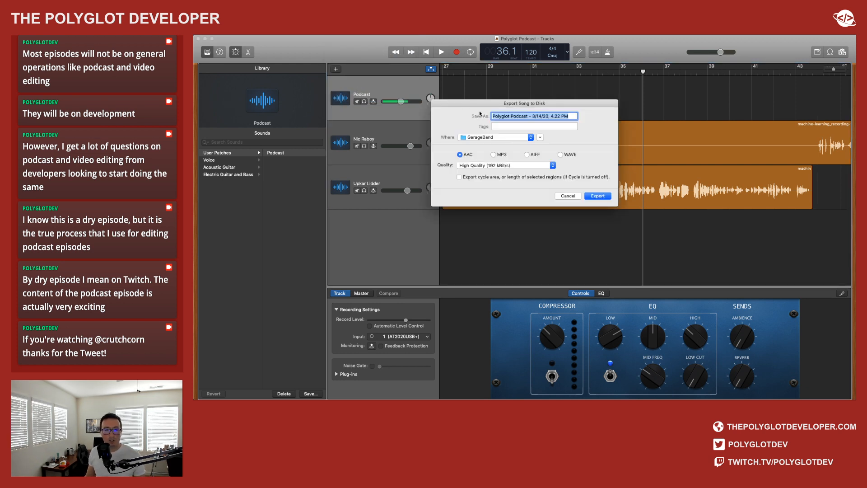
left_click(530, 138)
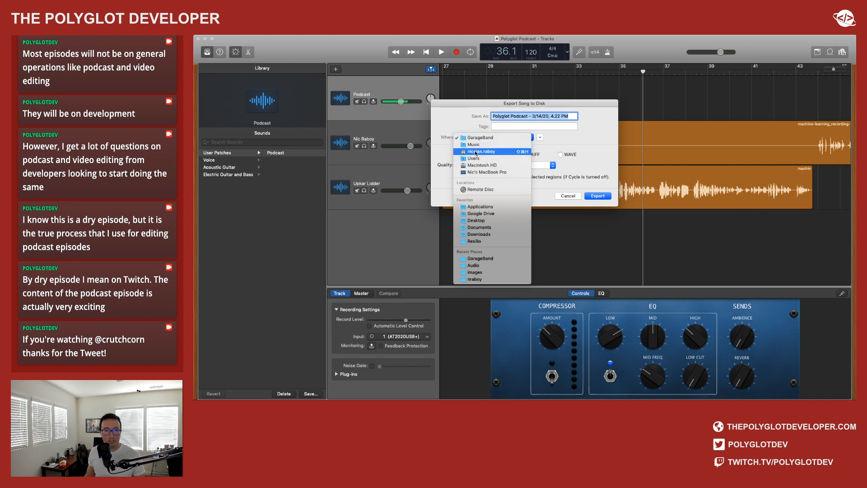
left_click(482, 221)
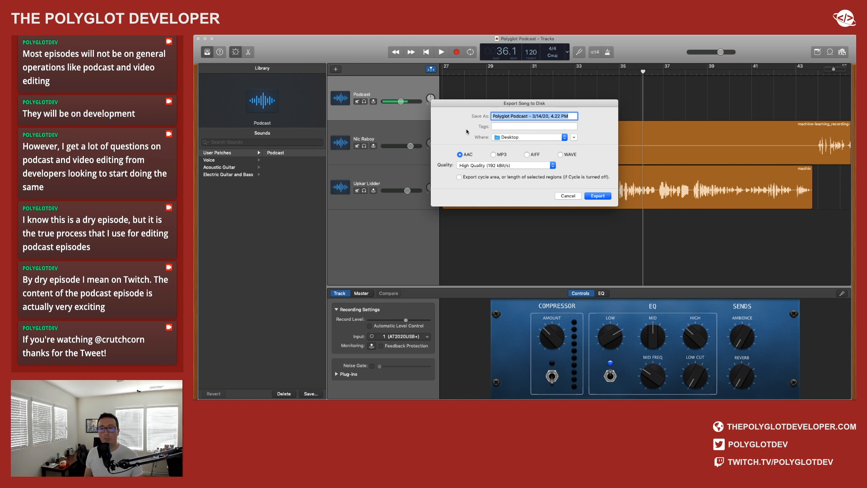
left_click(493, 154)
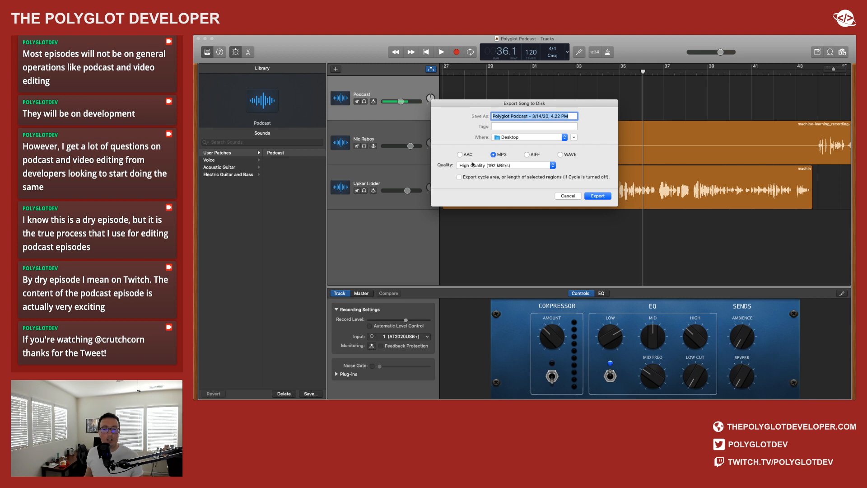
left_click(546, 166)
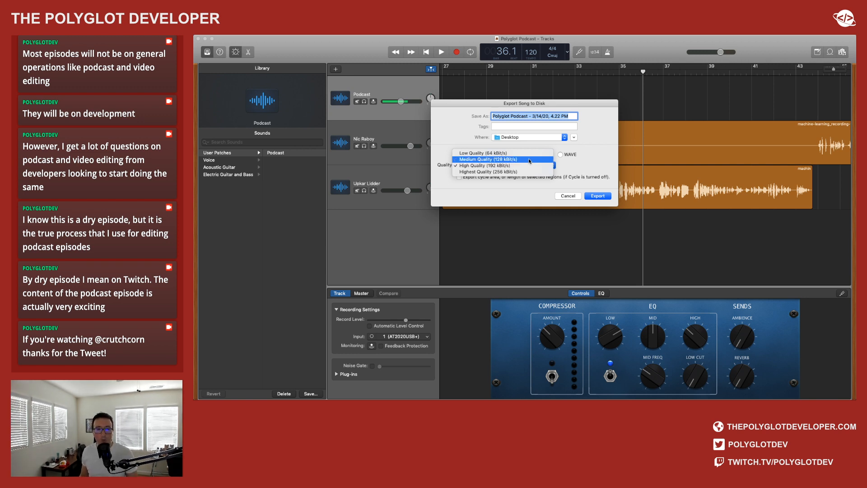
left_click(529, 160)
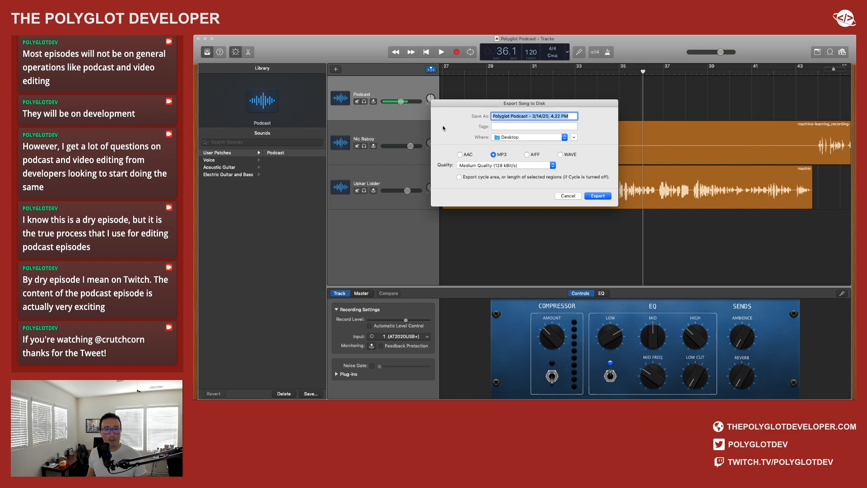
left_click(597, 196)
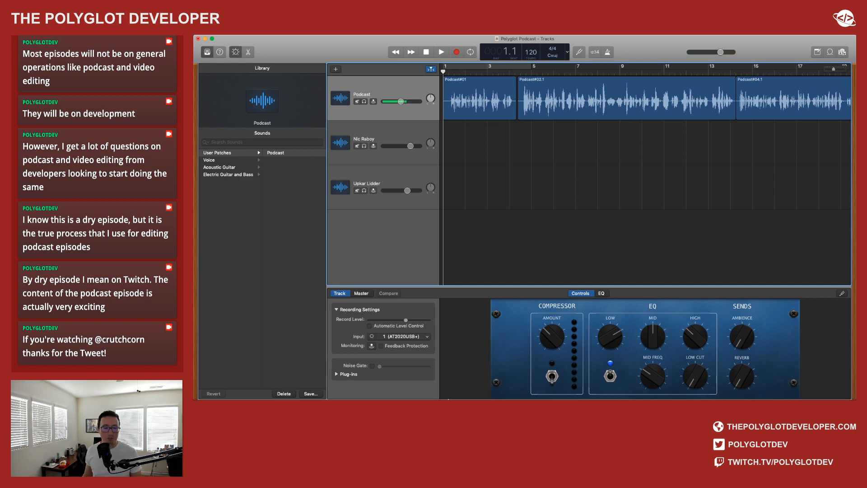
Step: Switch to Chrome to view the Zencastr dashboard, and return to GarageBand
mouse_move(448, 397)
left_click(402, 385)
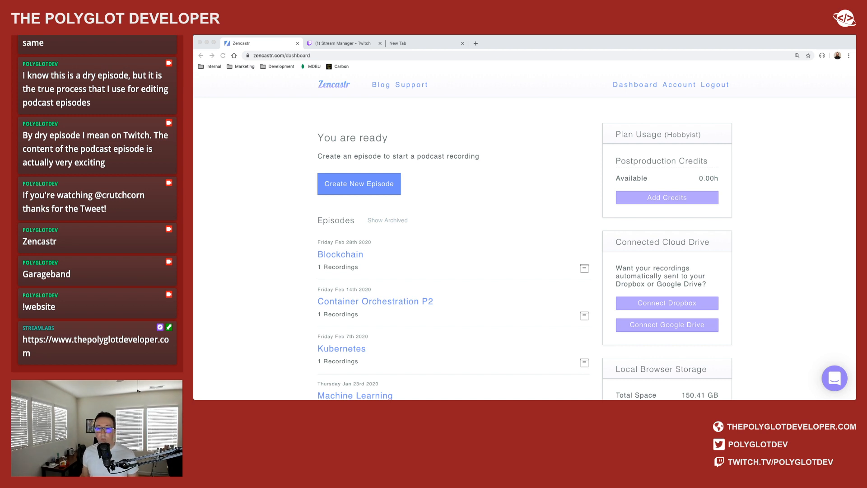
left_click(579, 389)
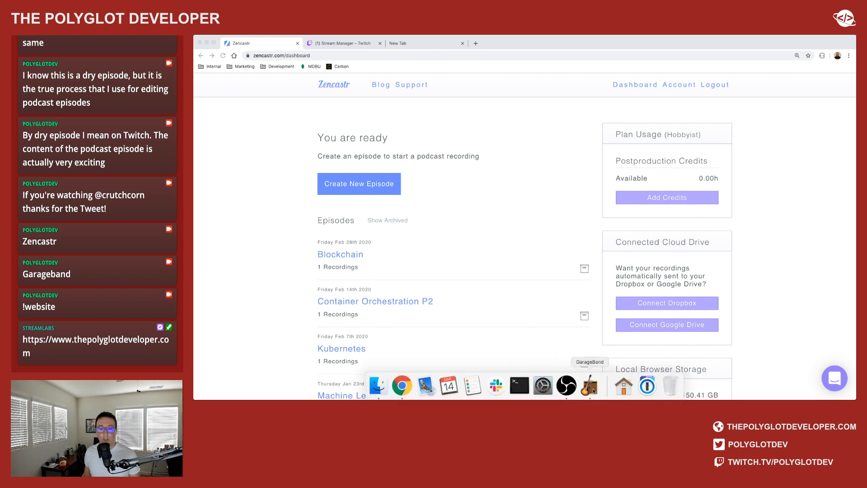